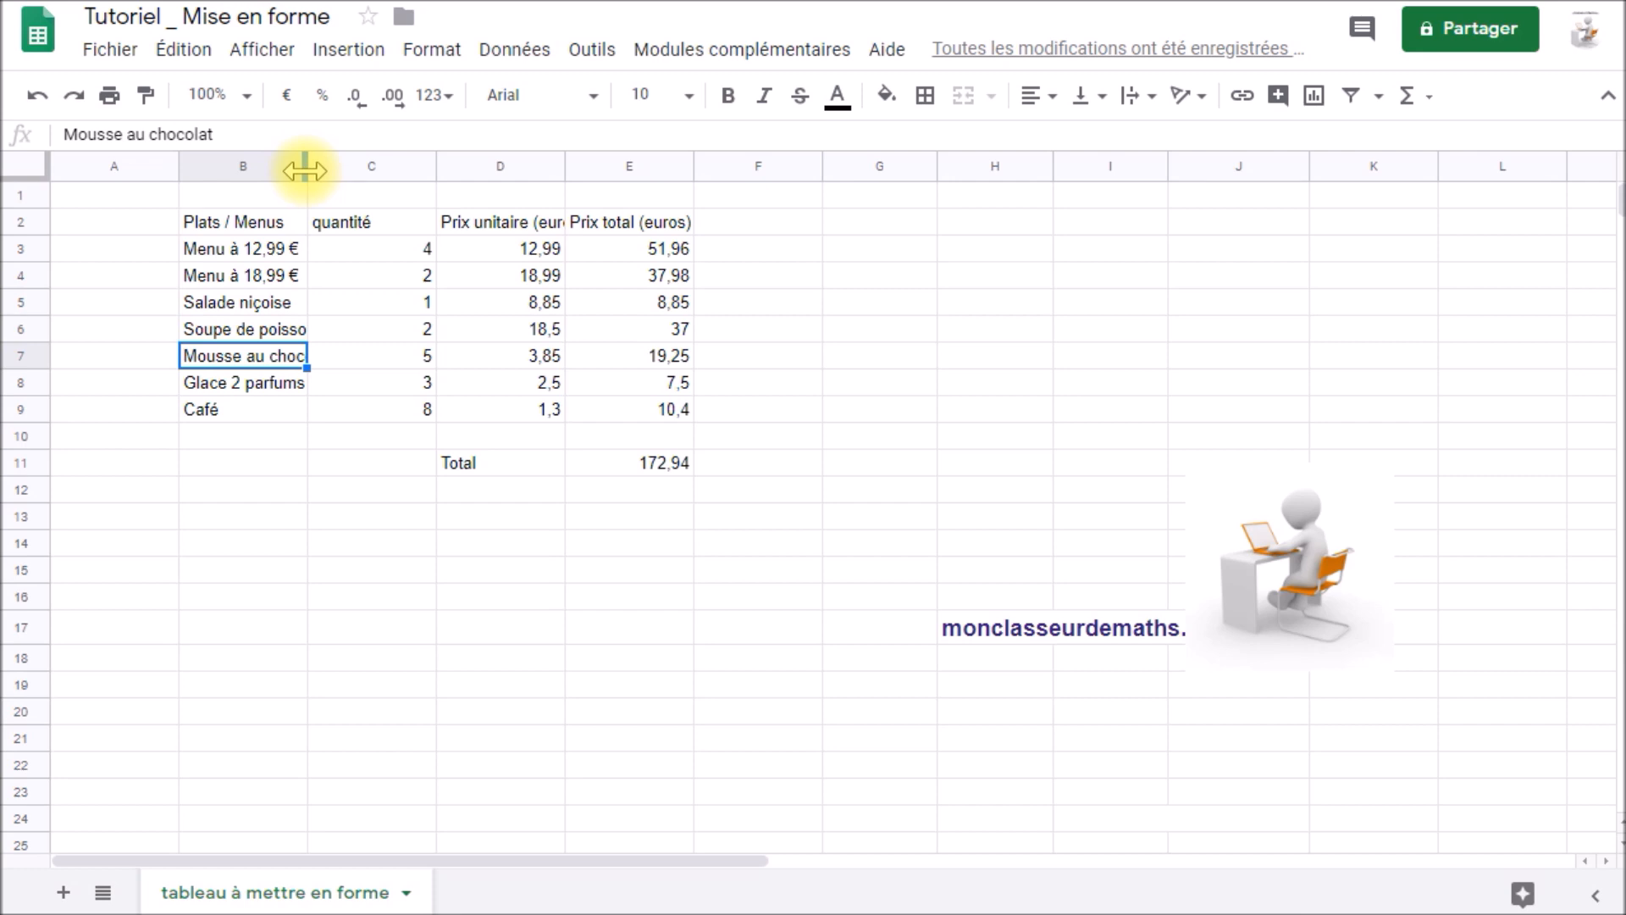
- Auto-fit the widths of columns B and D to their contents
drag(307, 170, 256, 164)
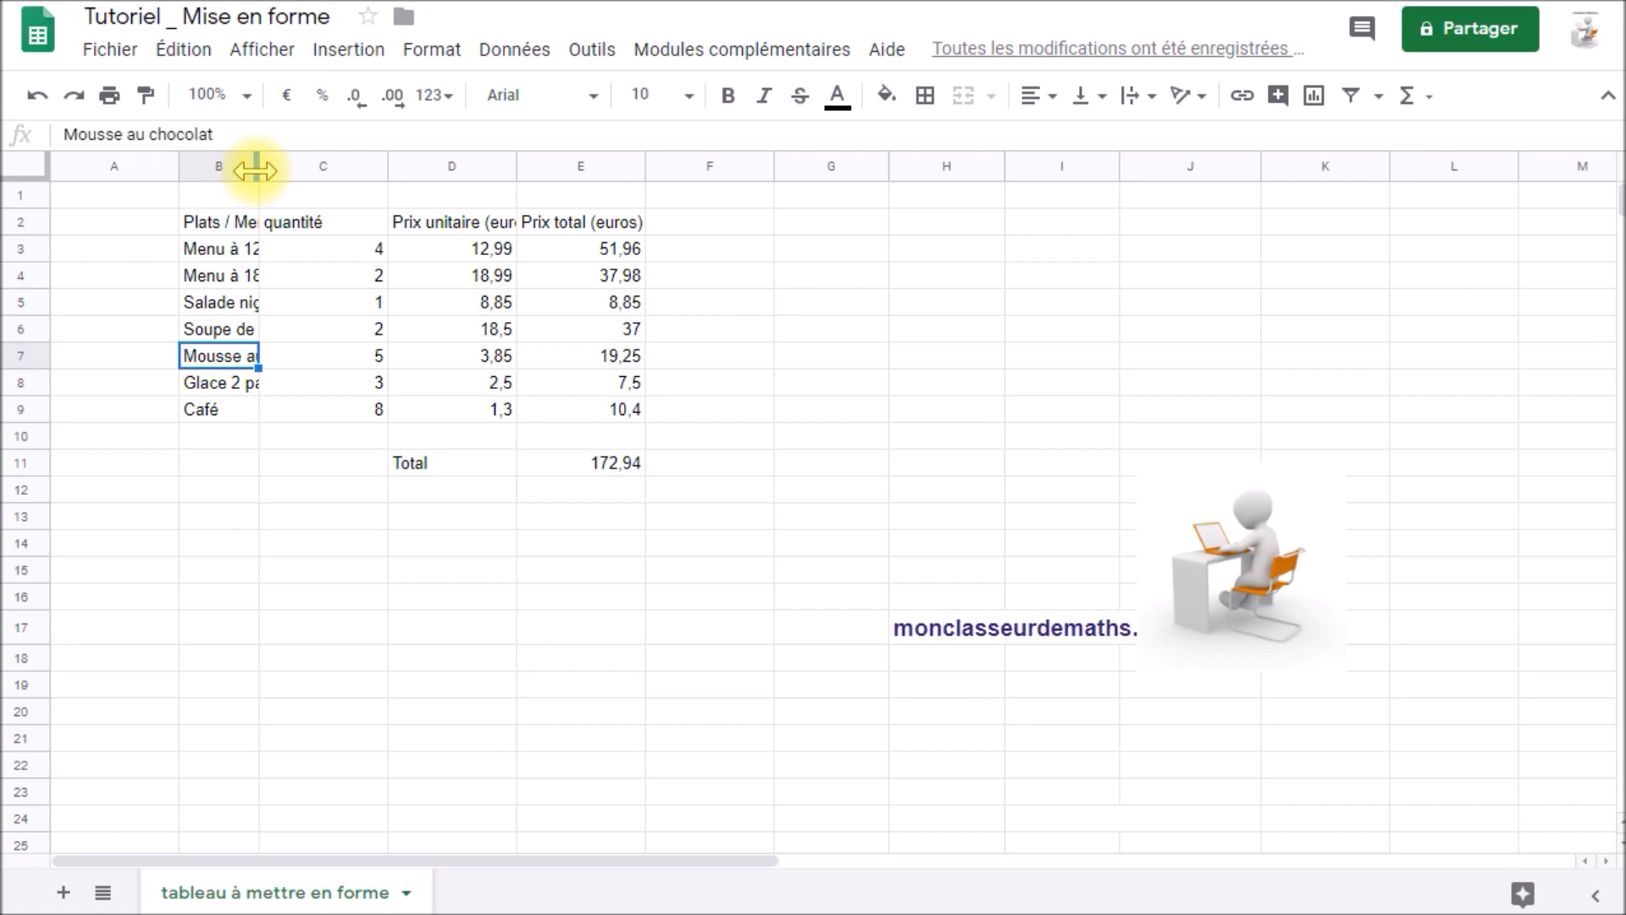
double_click(256, 169)
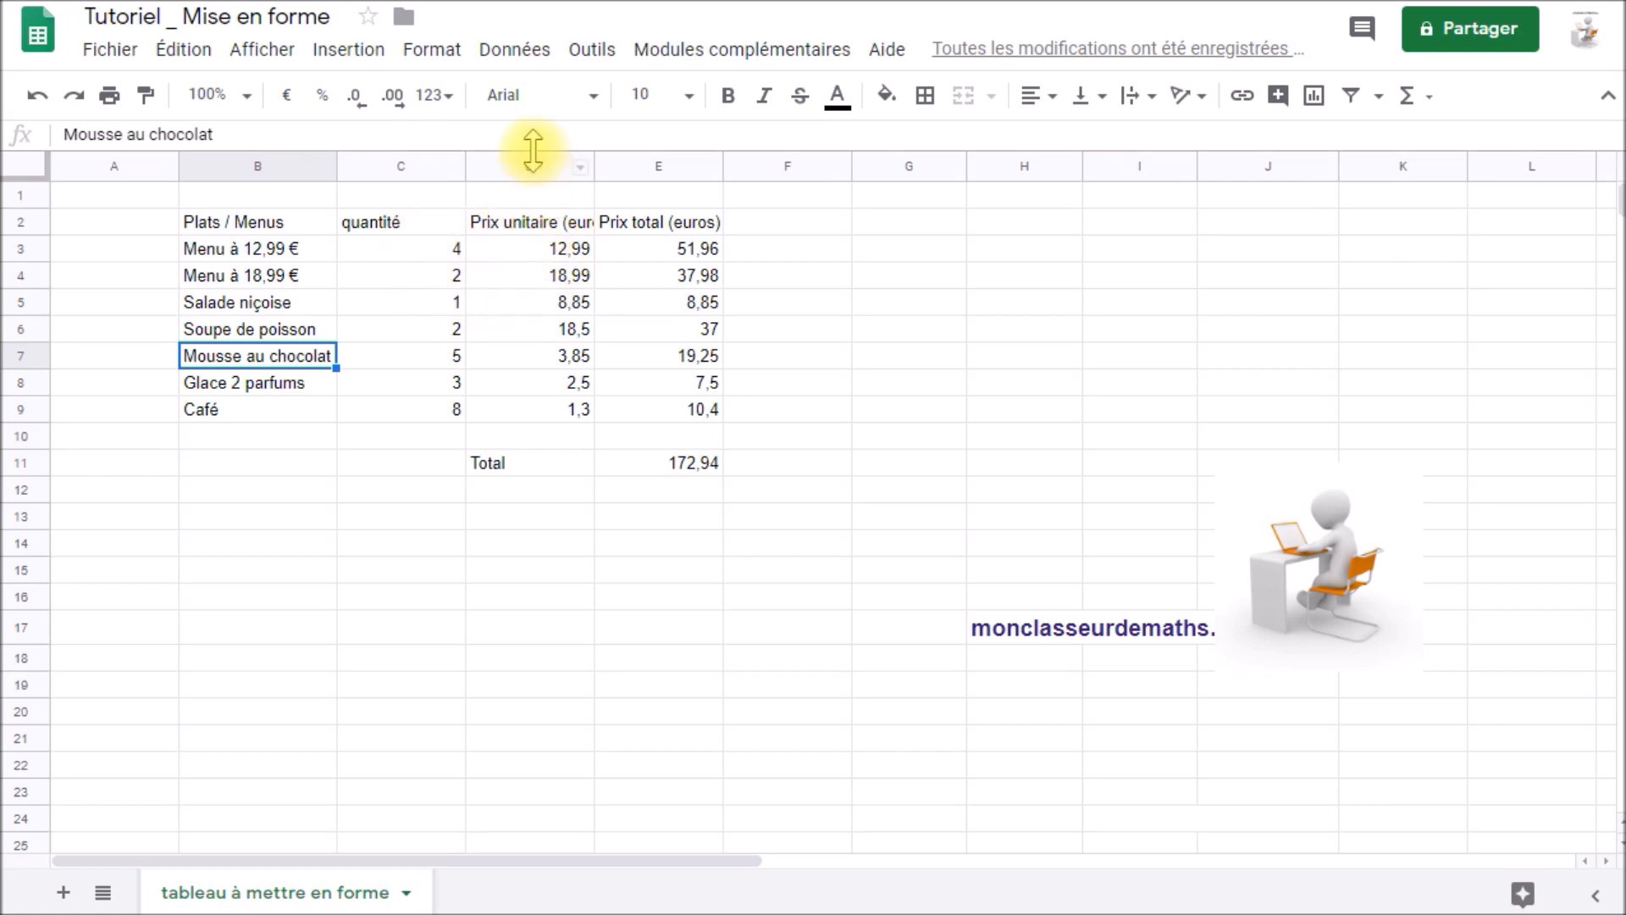
click(526, 227)
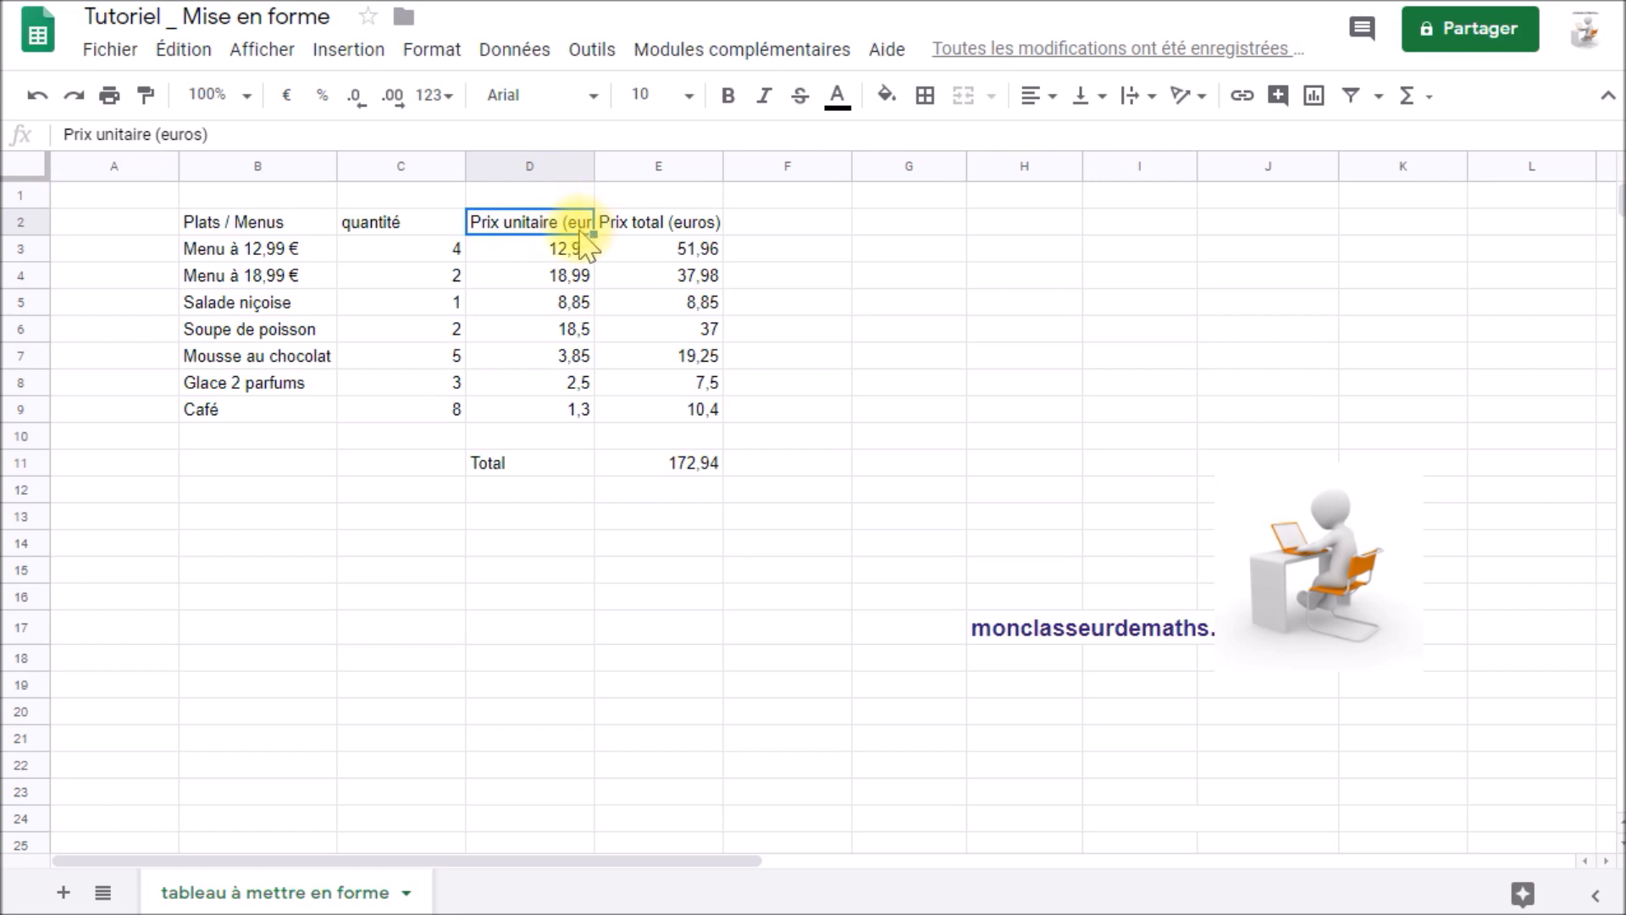
mouse_move(595, 166)
mouse_down()
mouse_move(627, 166)
mouse_move(578, 167)
mouse_up()
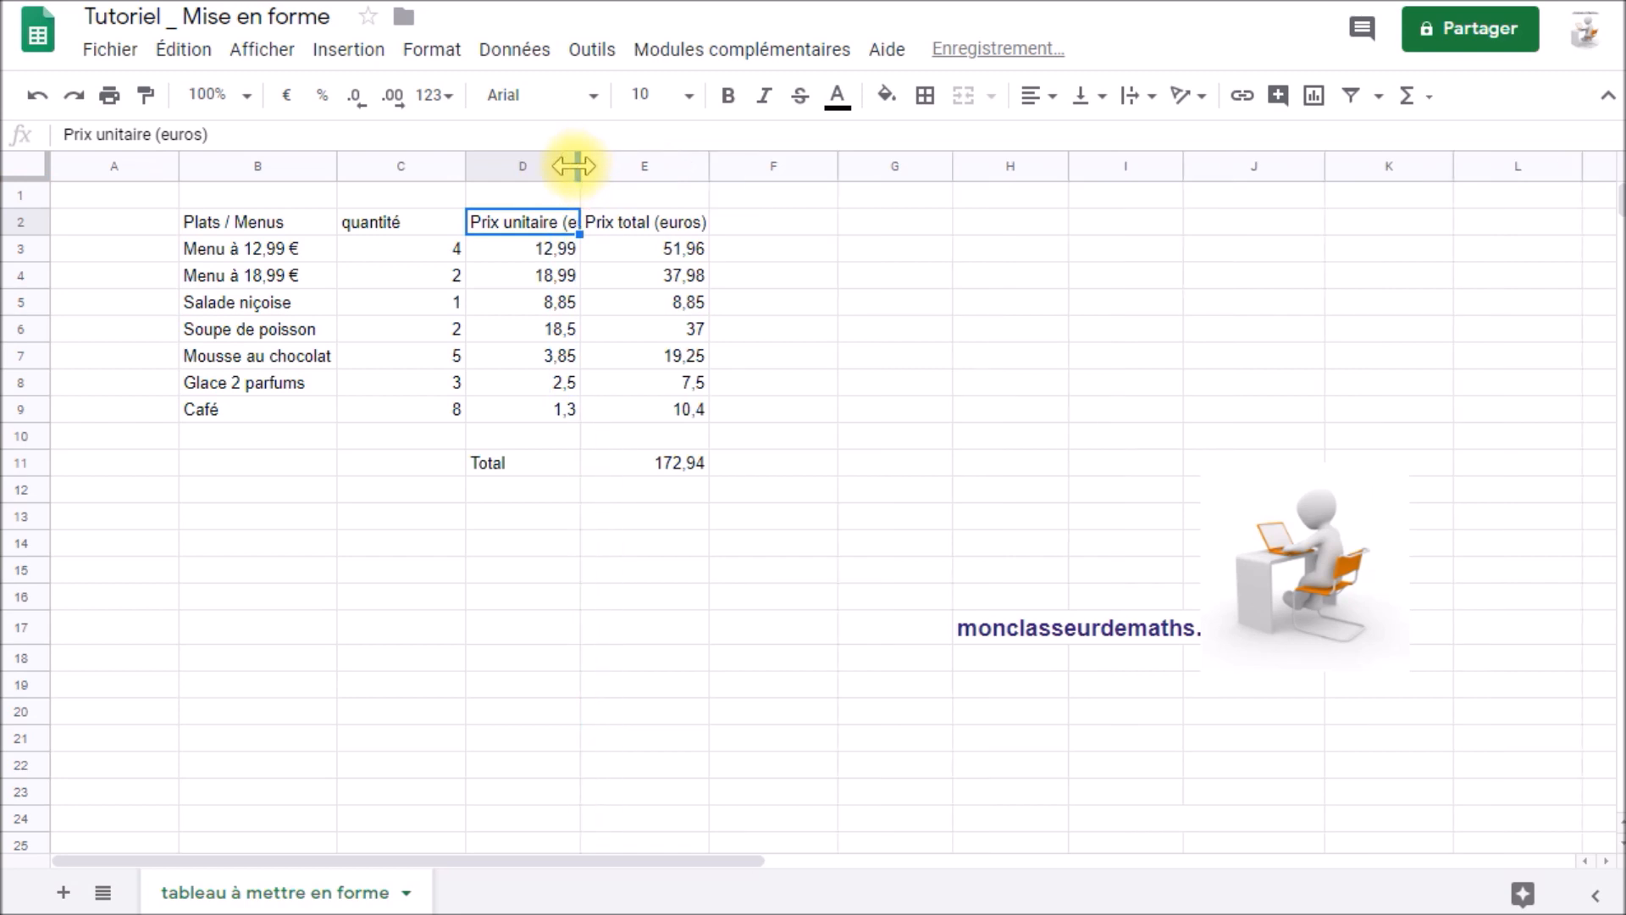
double_click(576, 166)
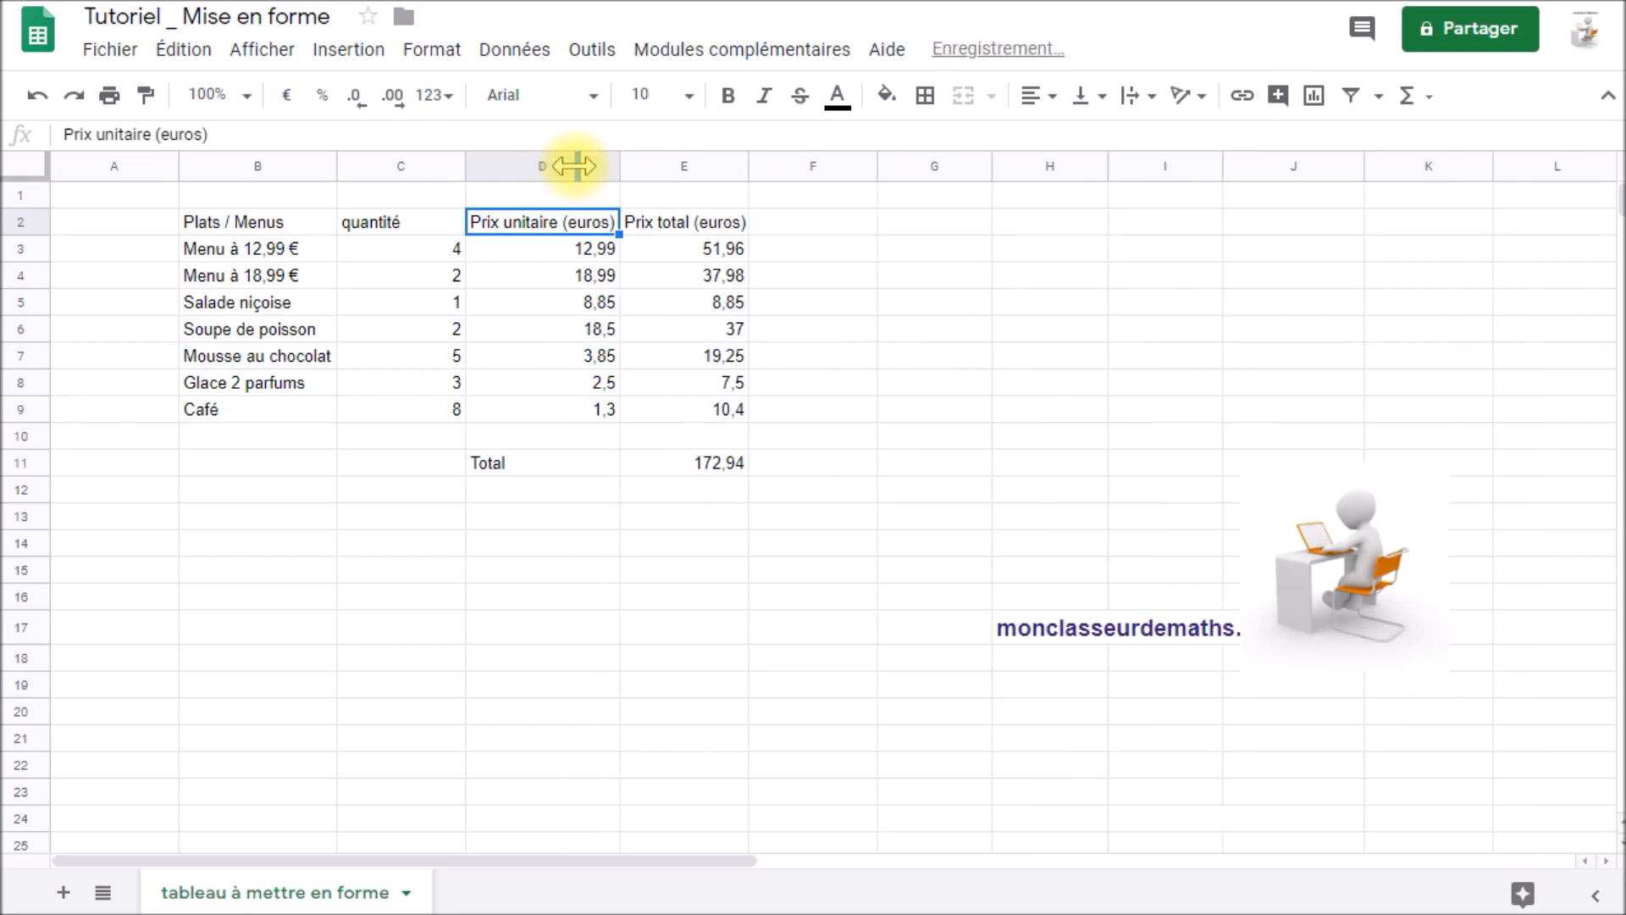
- Narrow column D and turn on text wrapping for its "Prix unitaire (euros)" header
drag(615, 169, 562, 174)
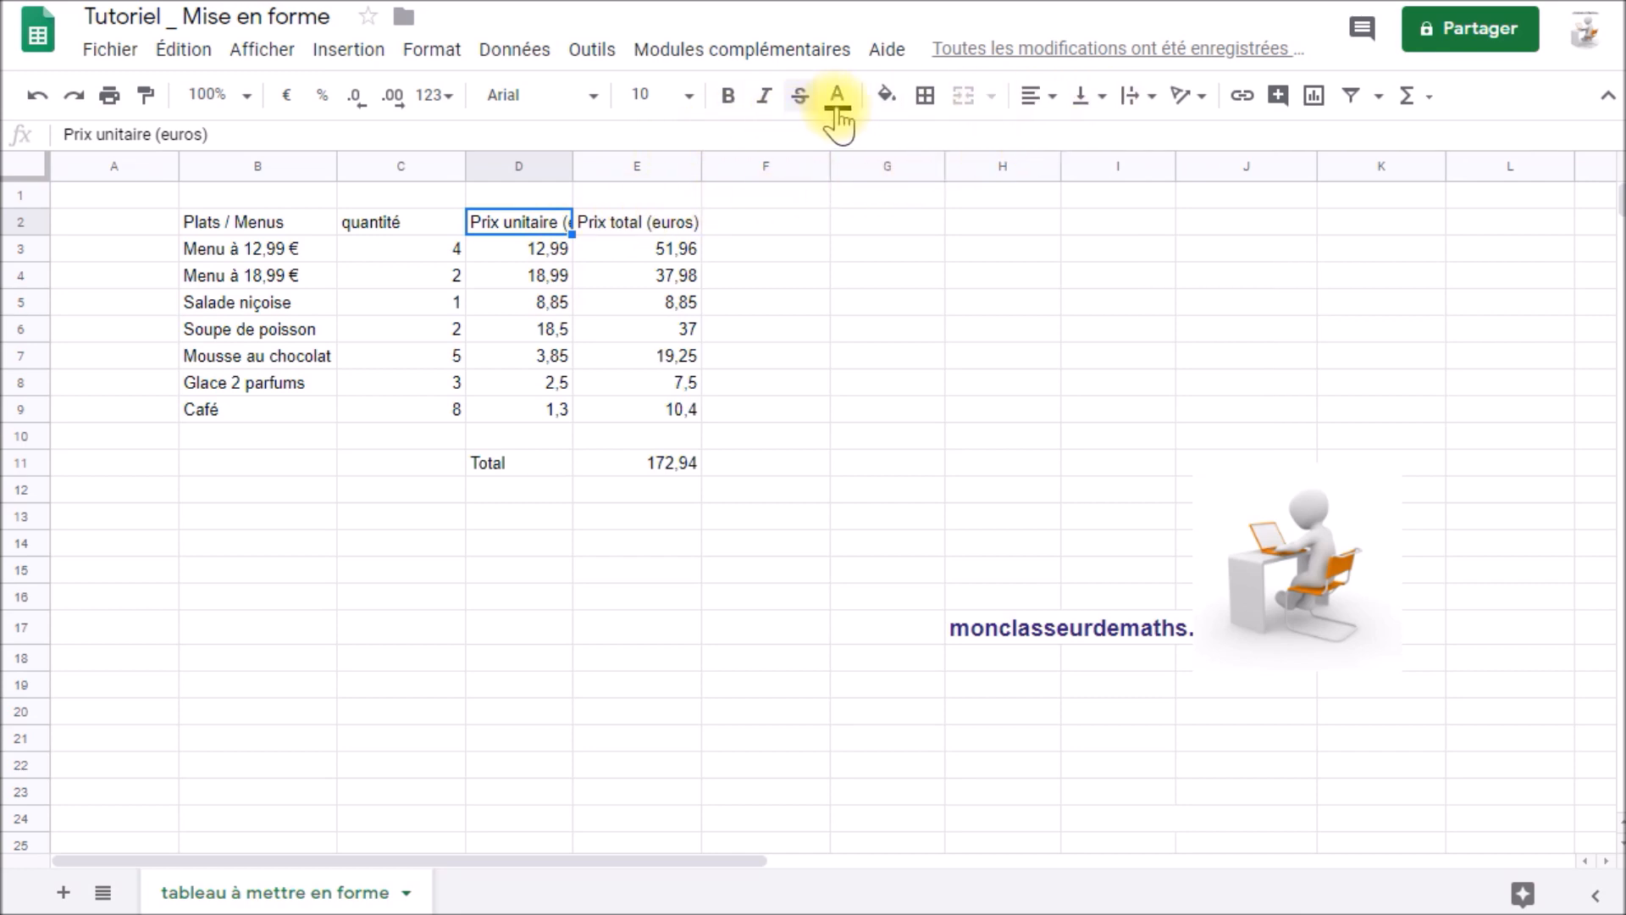
click(1151, 98)
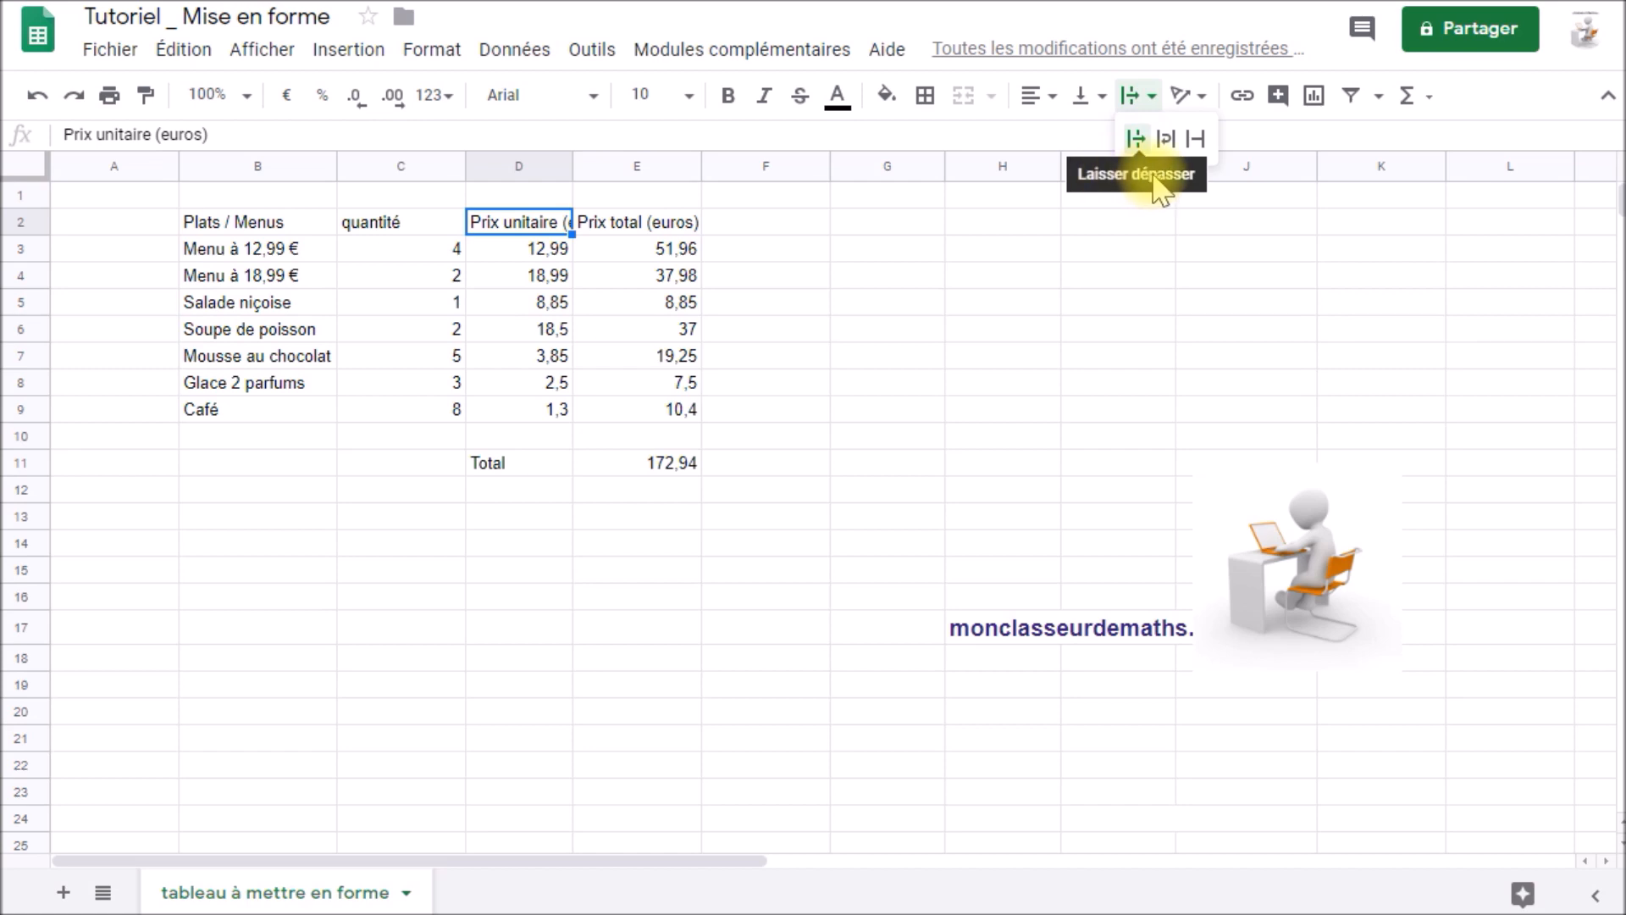
click(1166, 141)
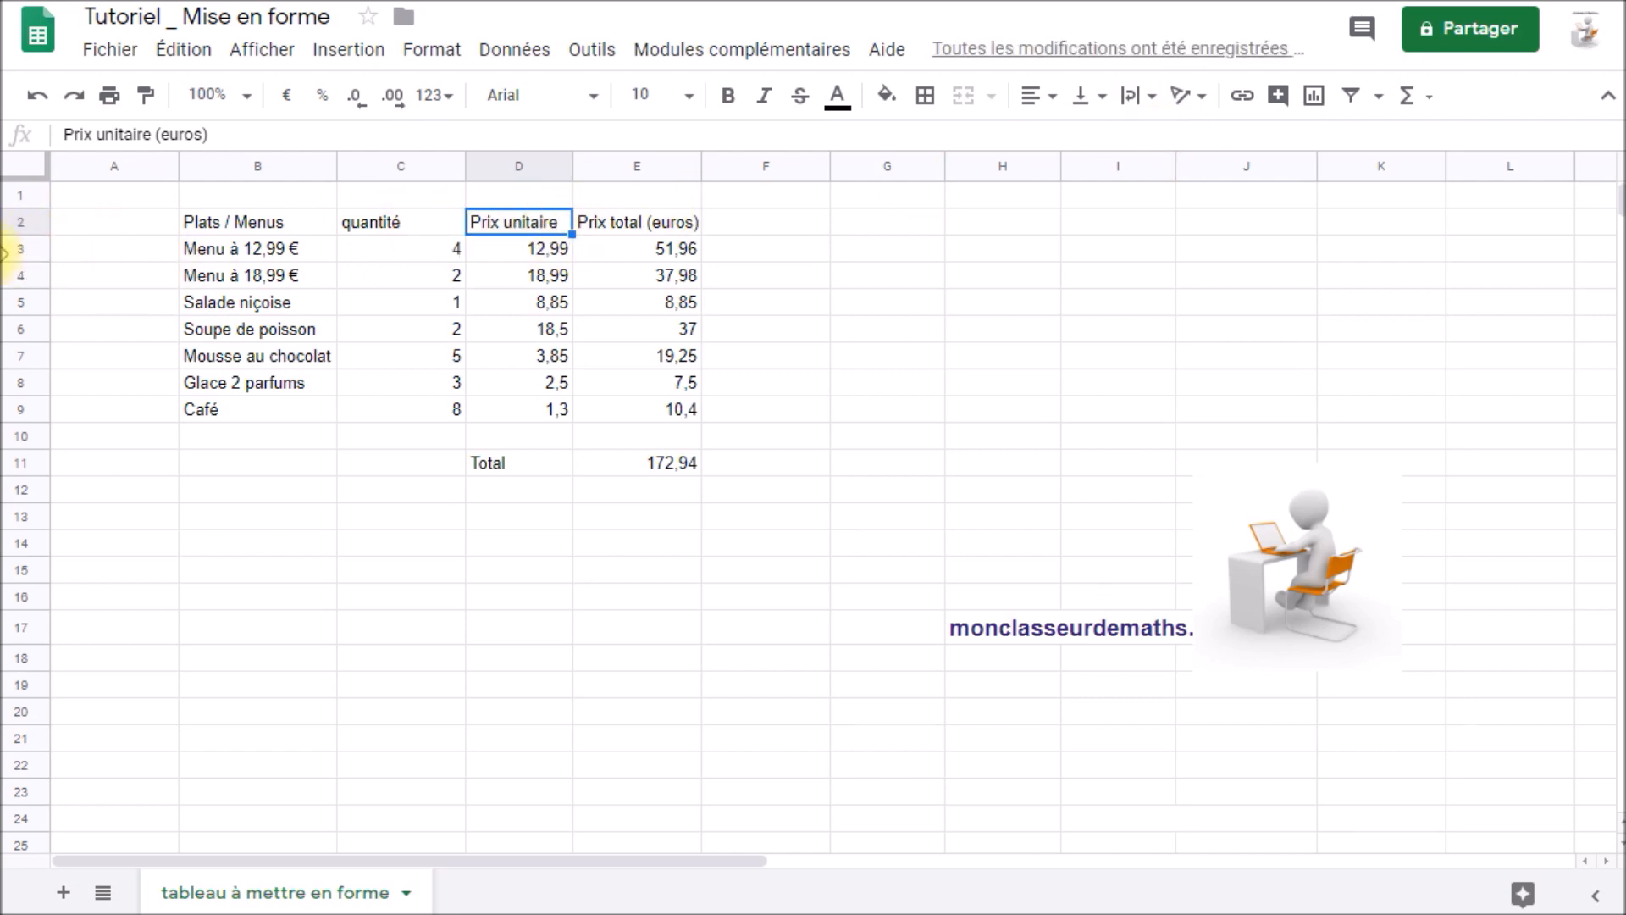
- Set the height of rows 2 to 11 to 35 pixels
mouse_move(26, 233)
mouse_down()
mouse_move(26, 264)
mouse_move(32, 243)
mouse_up()
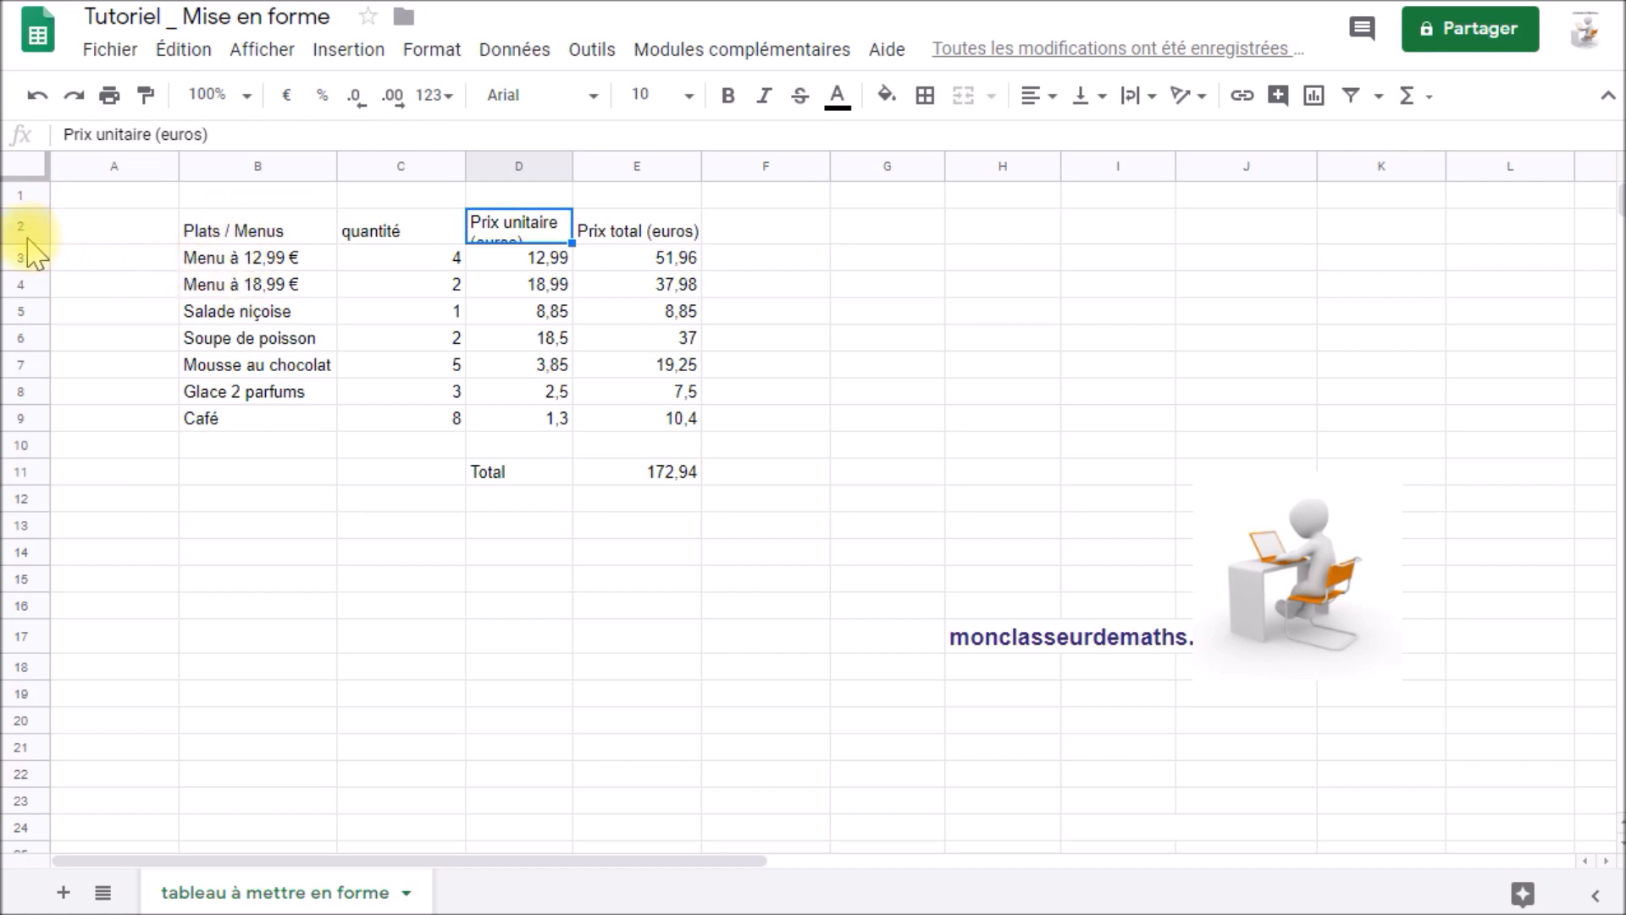
drag(31, 227, 33, 464)
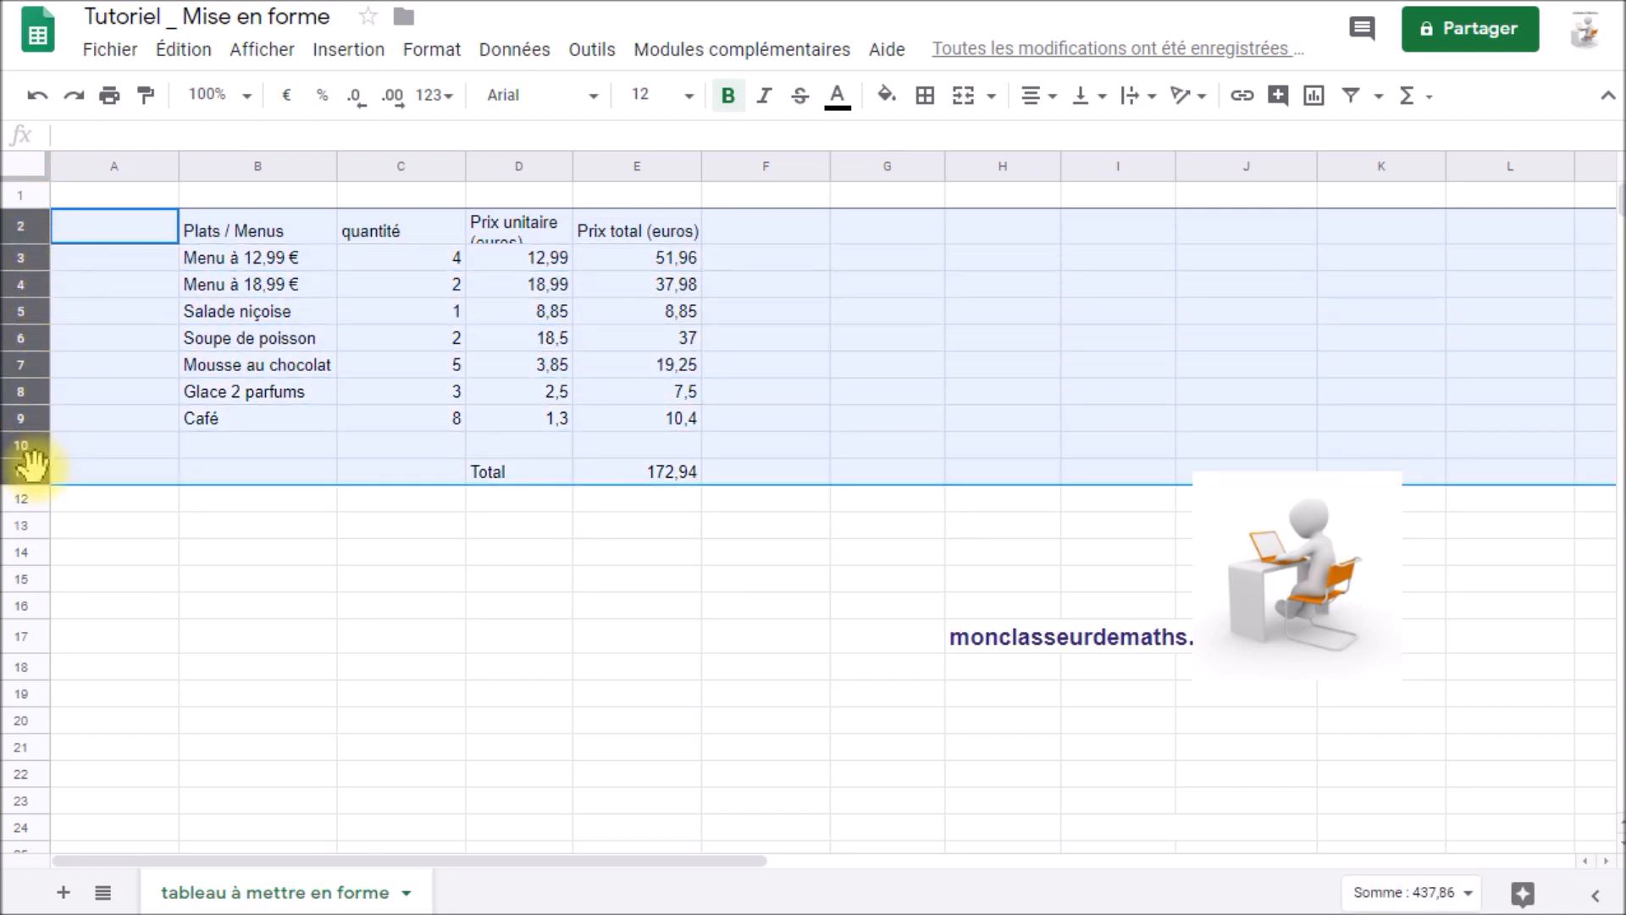
right_click(24, 391)
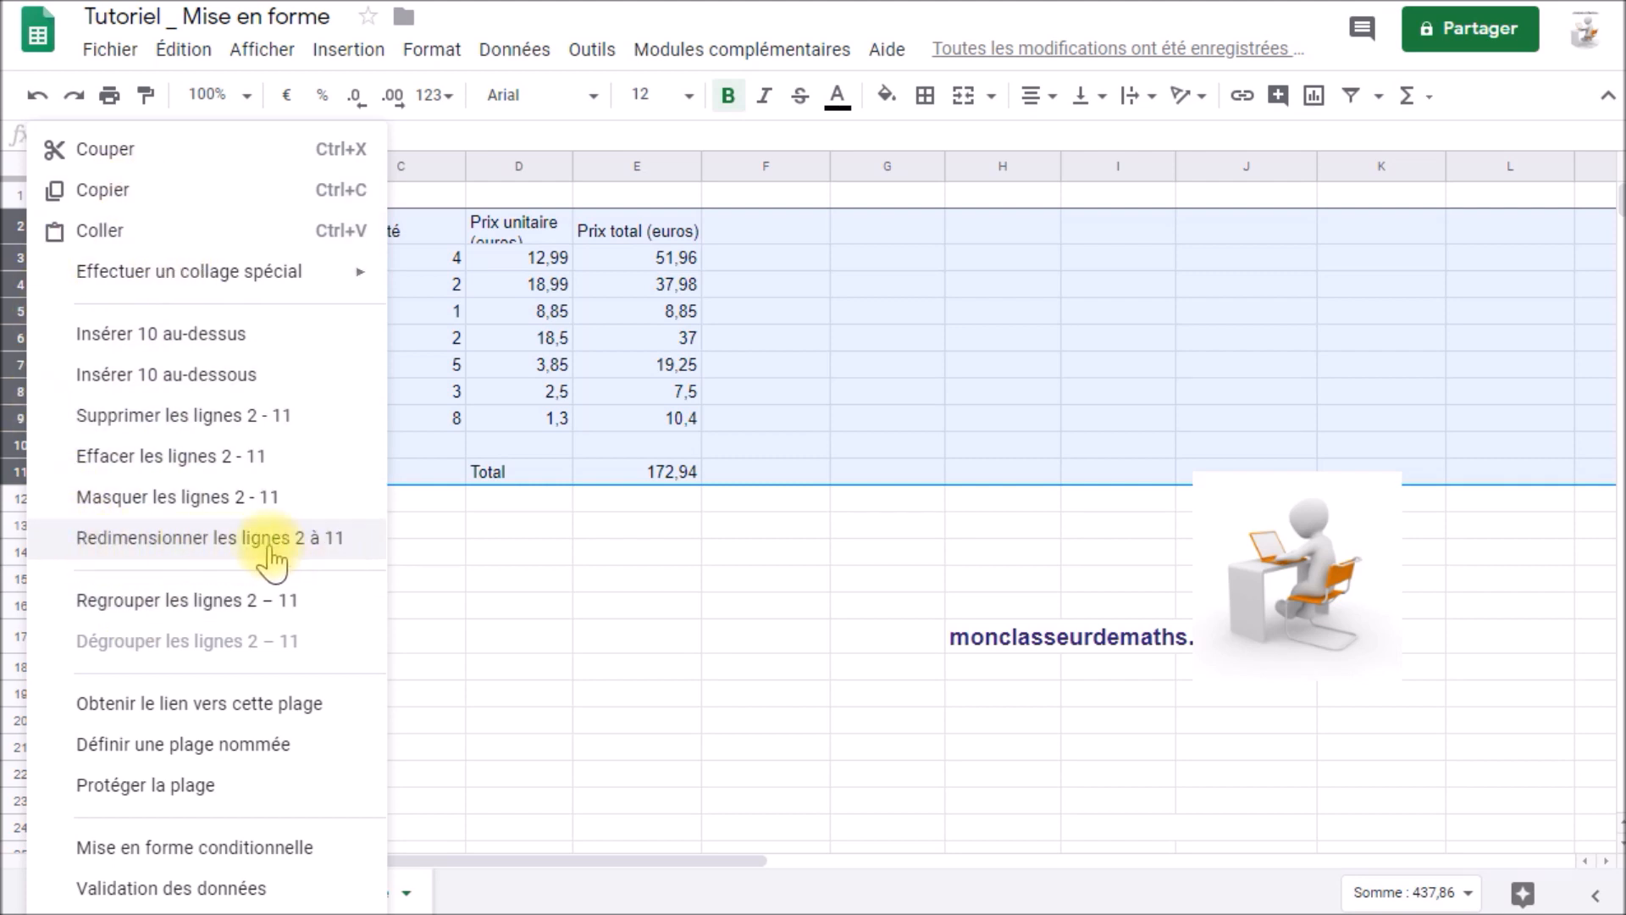
click(225, 548)
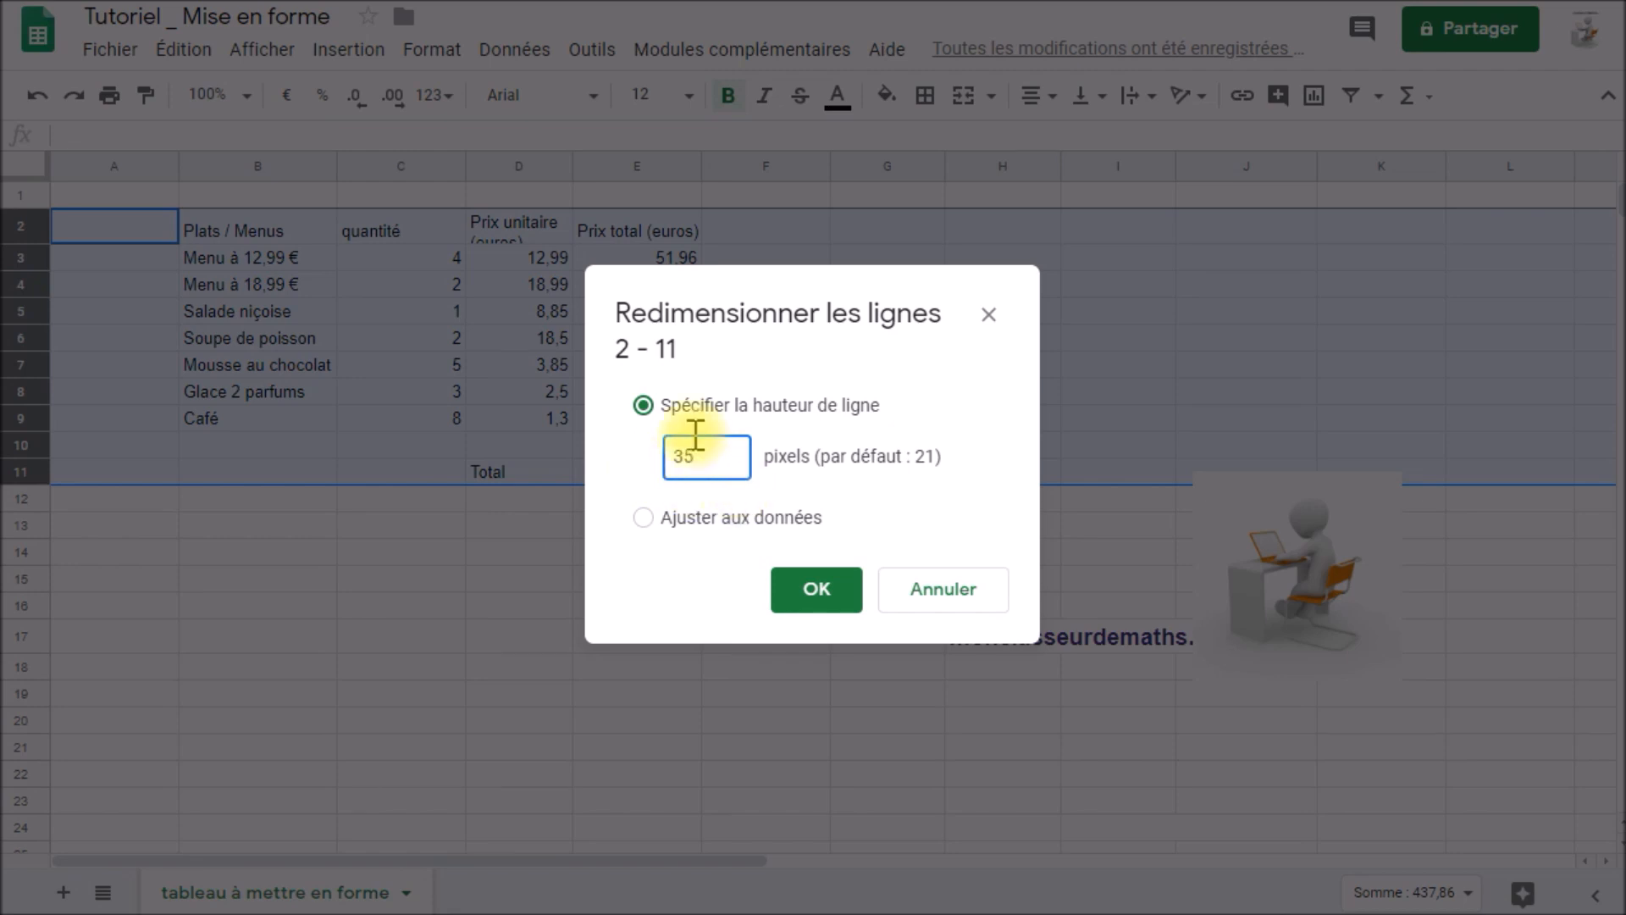
click(811, 591)
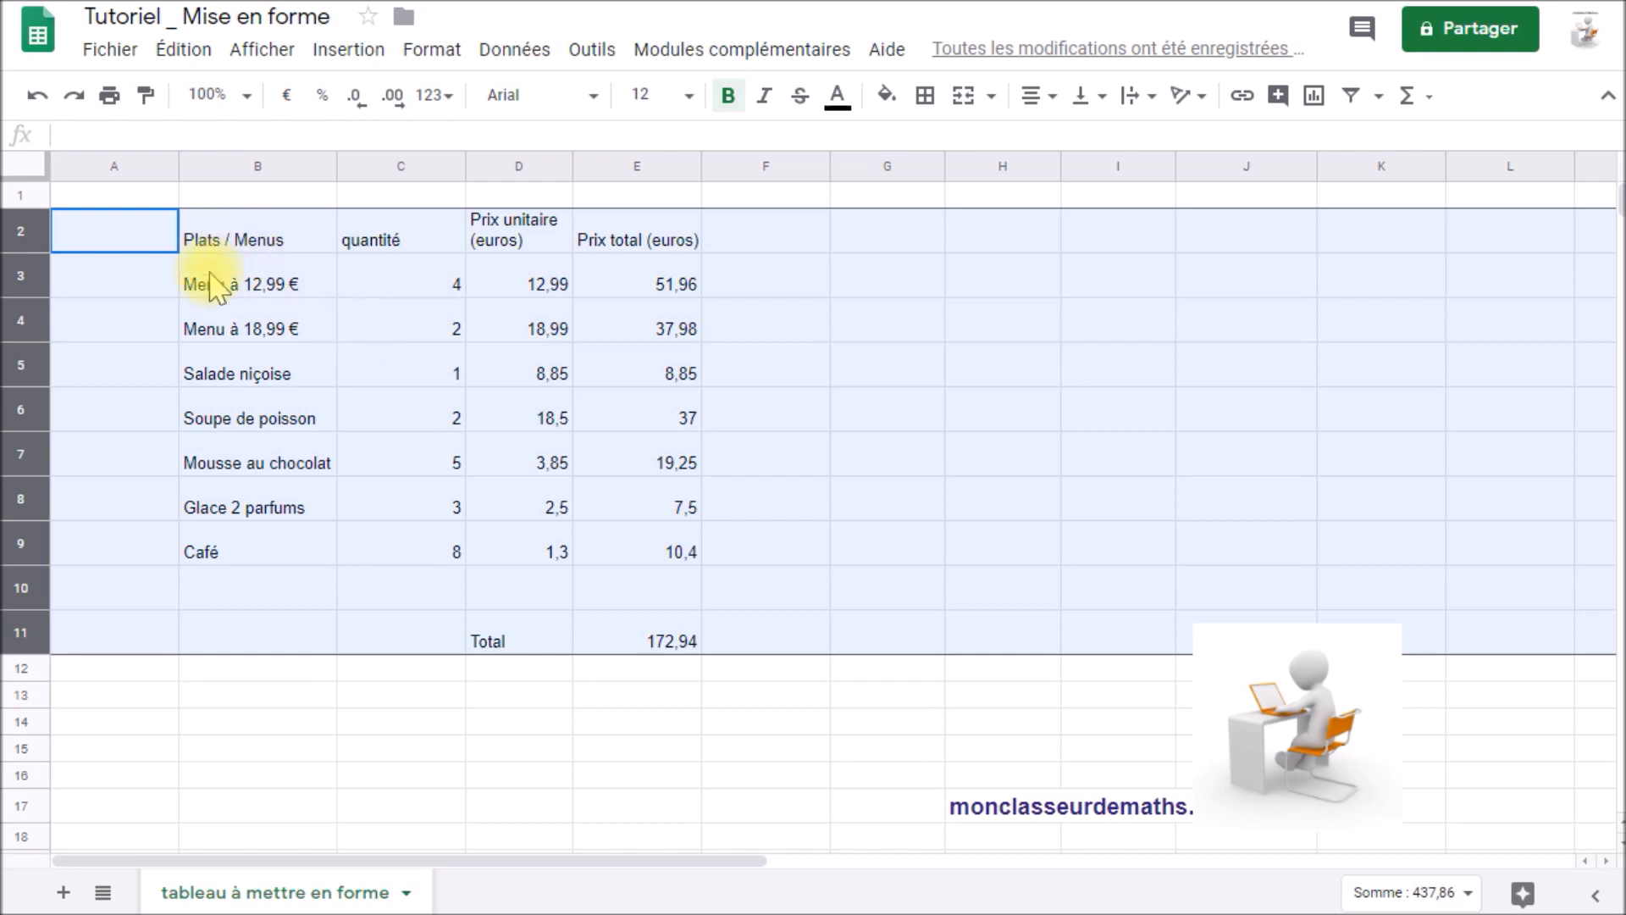
- Try top and bottom vertical alignment on the table range B2:E11, and finally align it to the middle
click(244, 243)
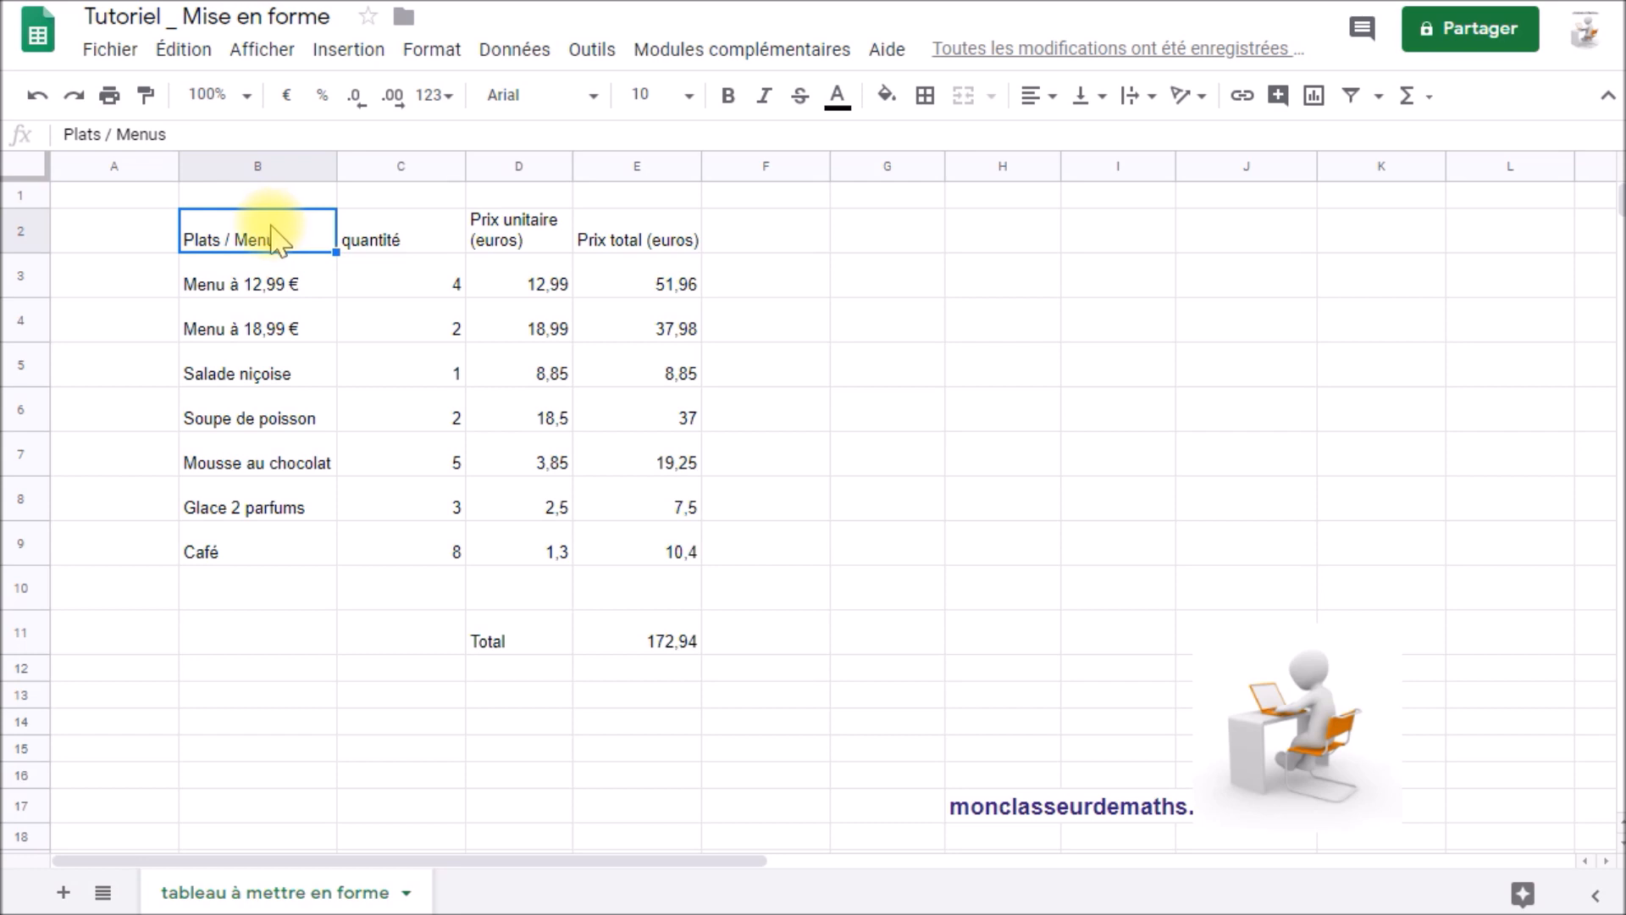
drag(273, 239, 624, 653)
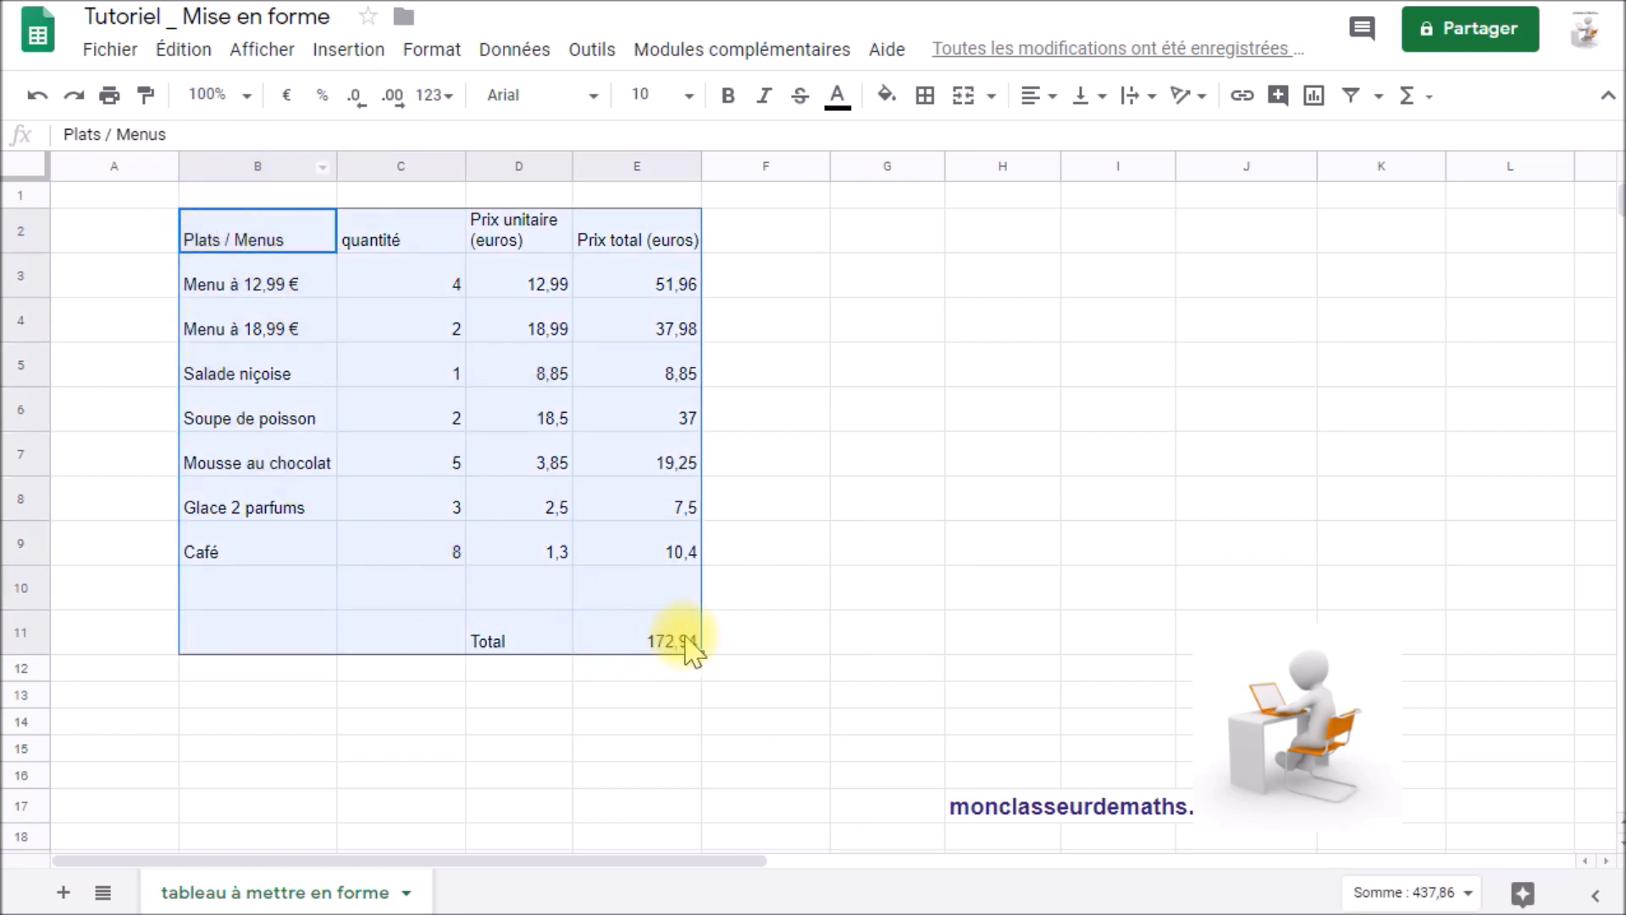
click(1105, 97)
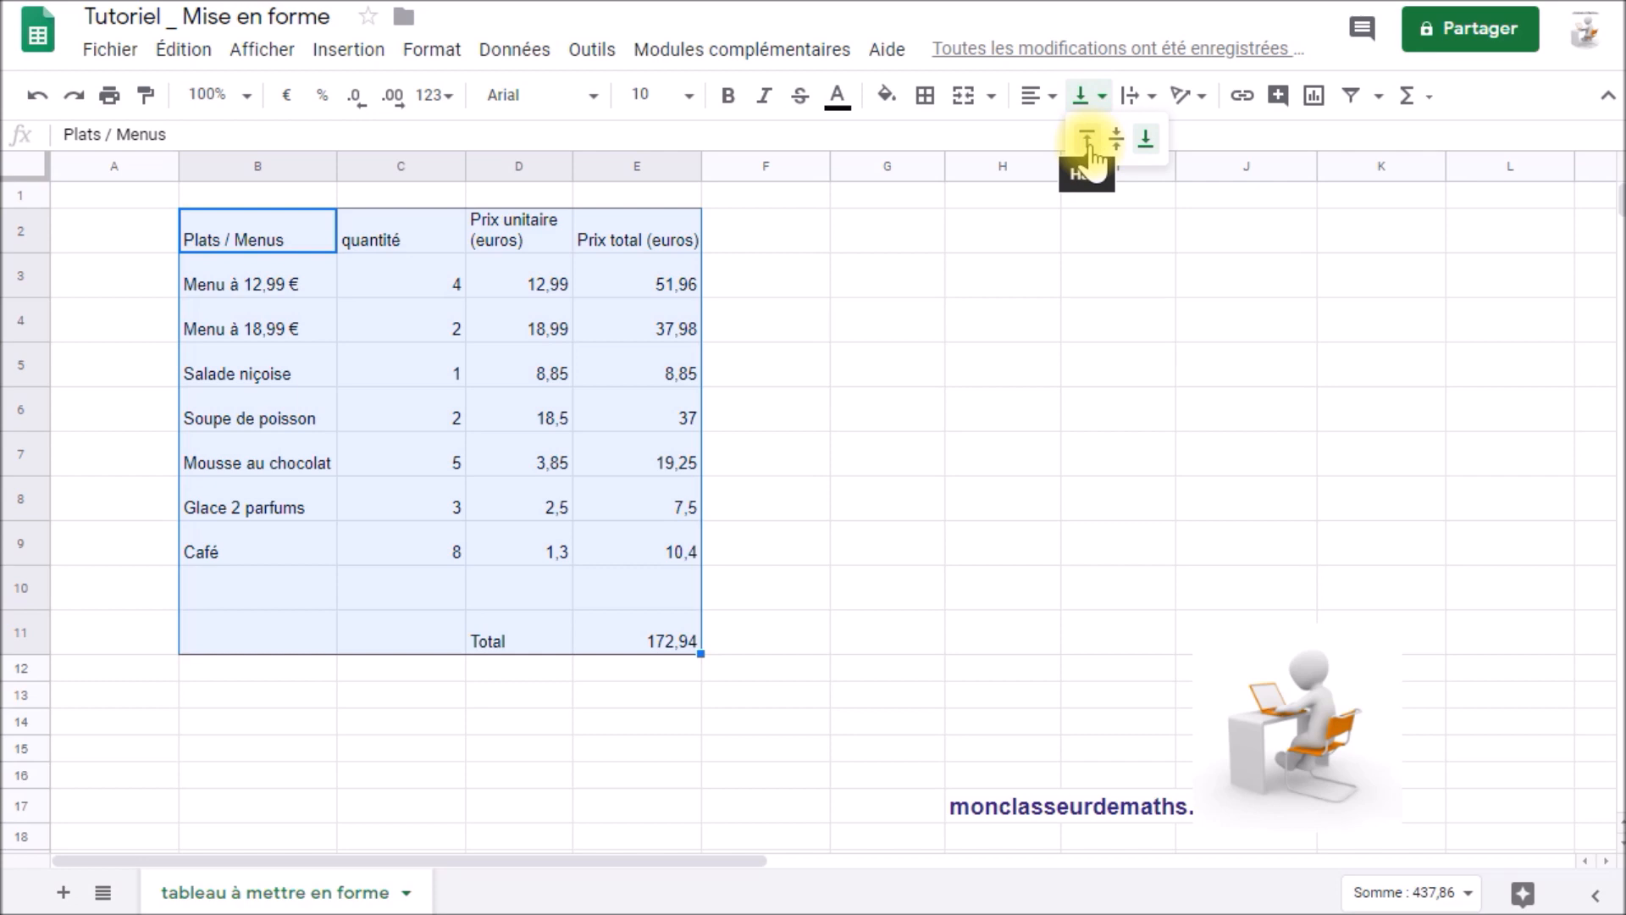
click(1087, 140)
click(1097, 95)
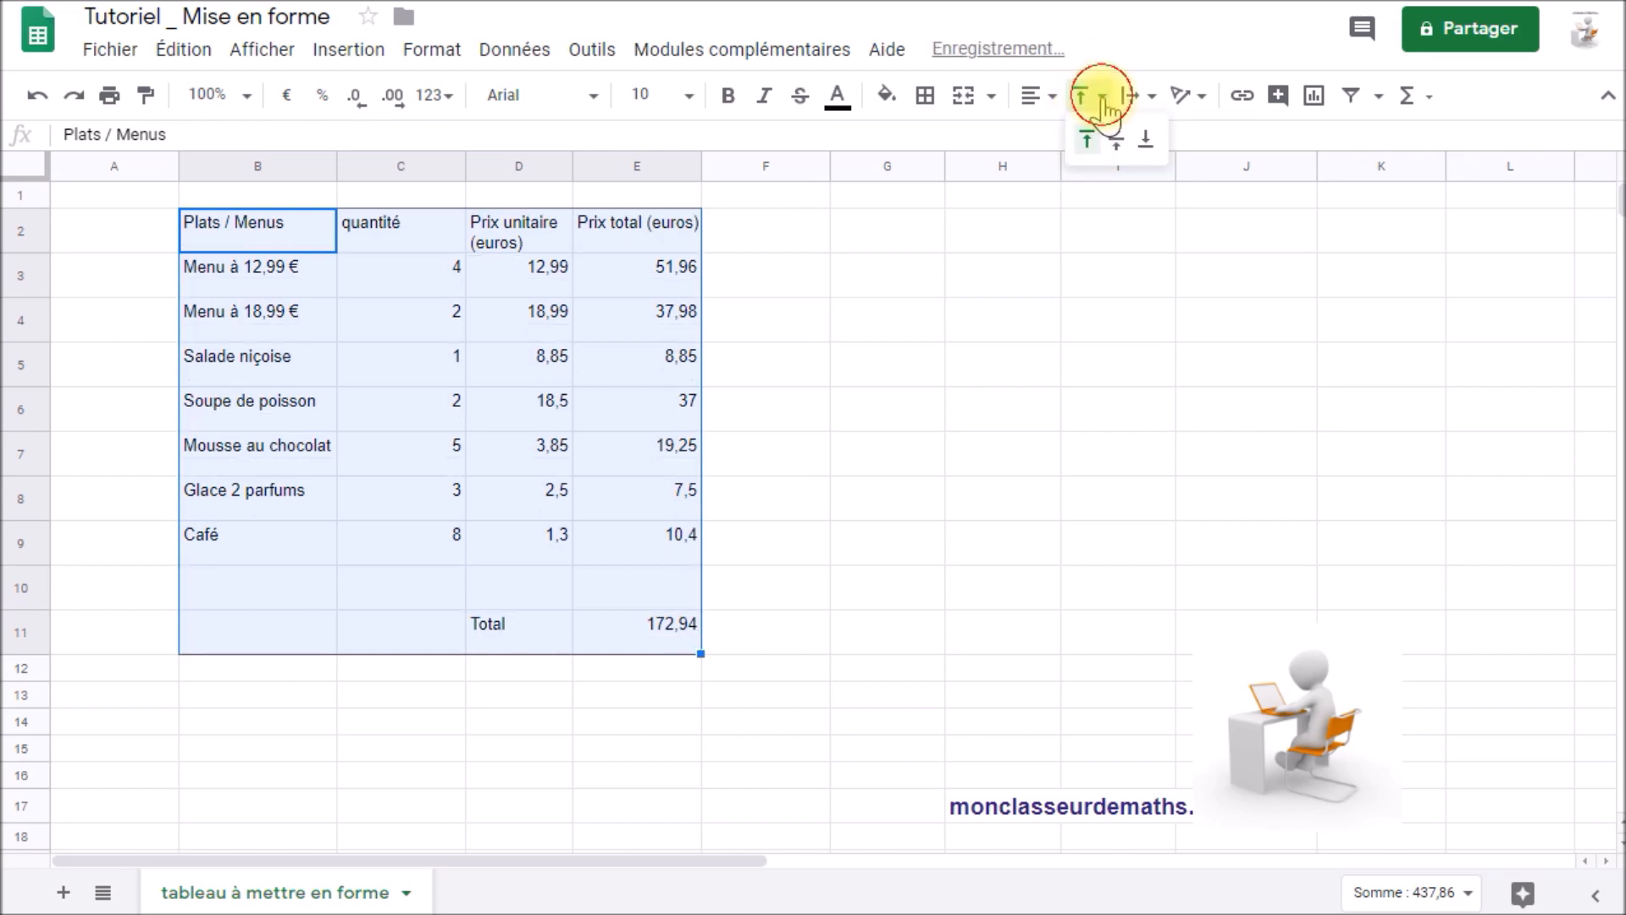
click(1144, 140)
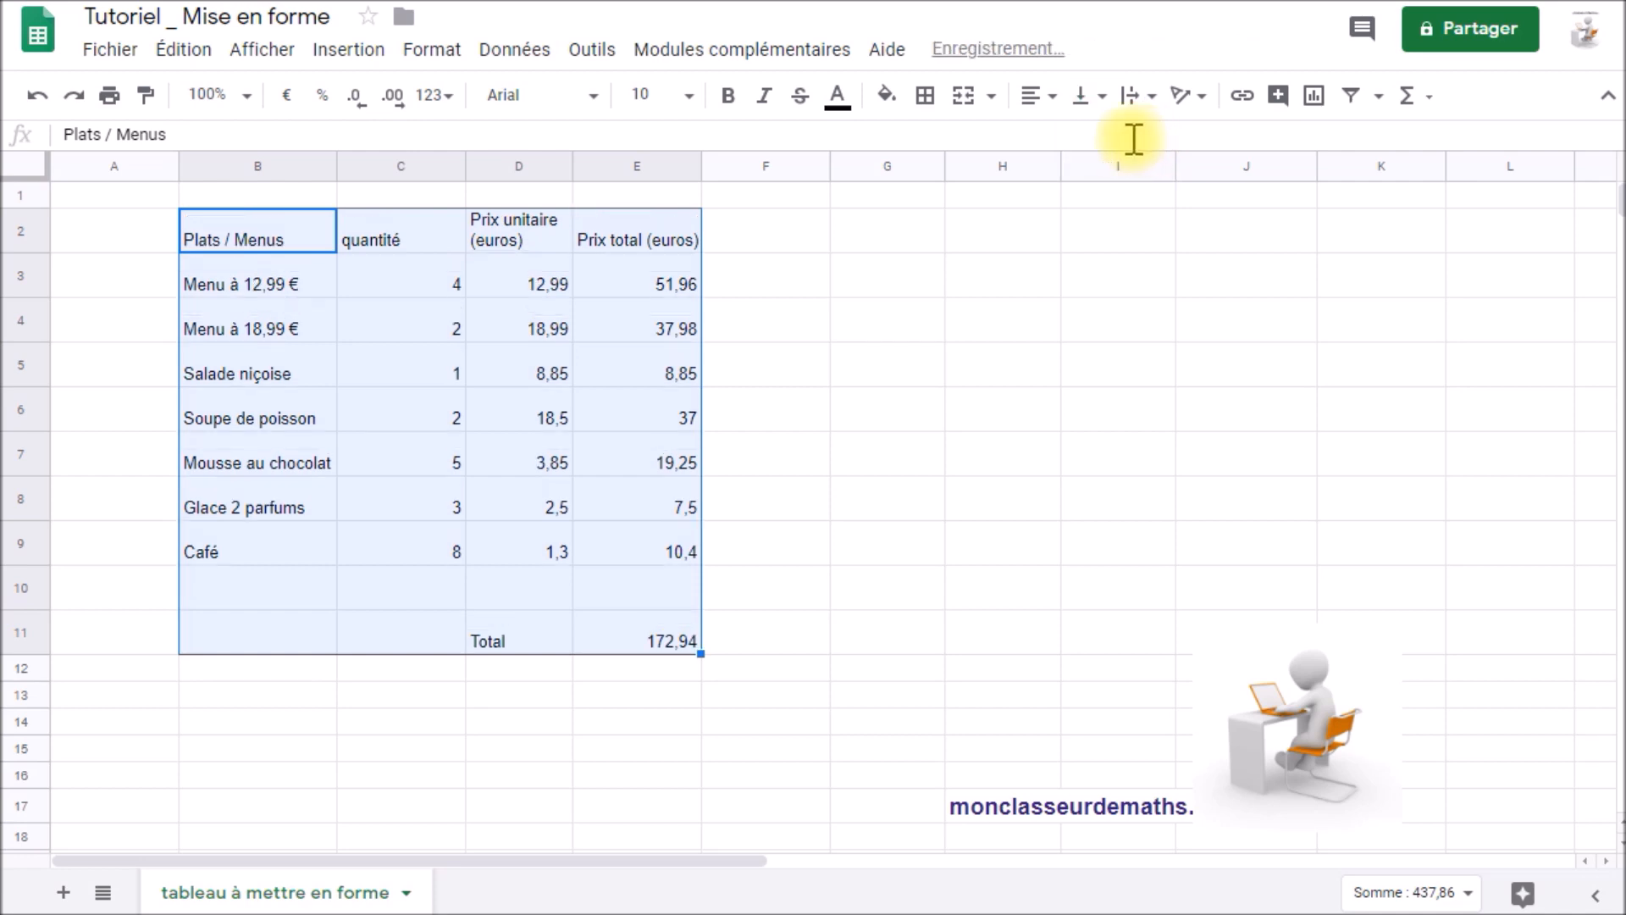
click(1089, 96)
click(1116, 143)
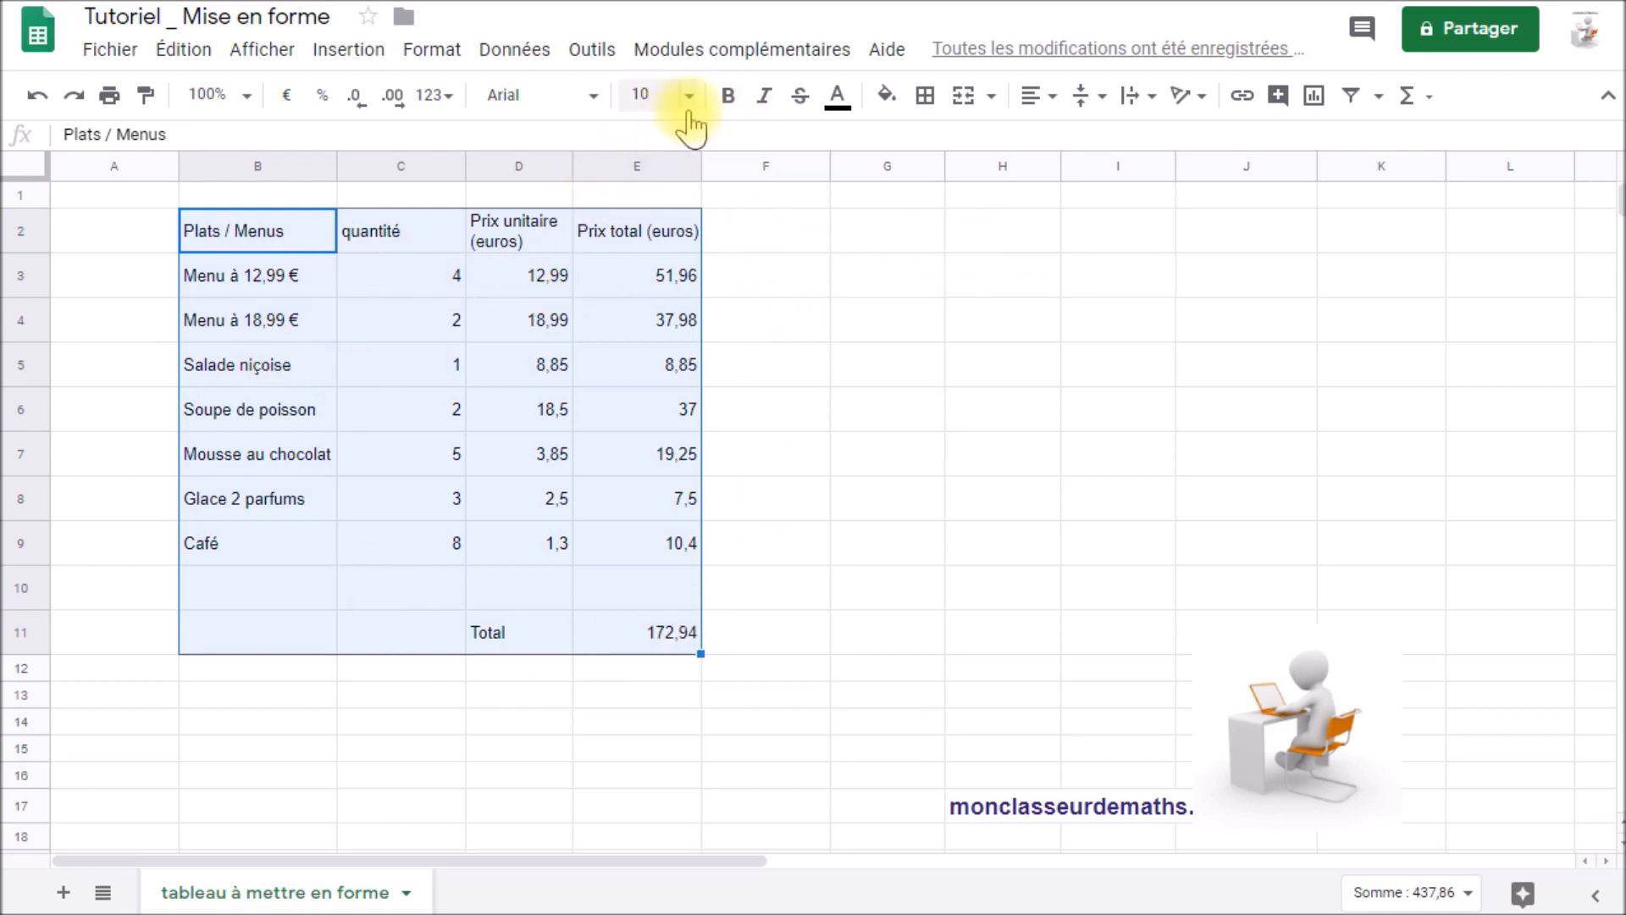
- Make the table's text bold at font size 14 and refit column B's width to its contents
click(727, 109)
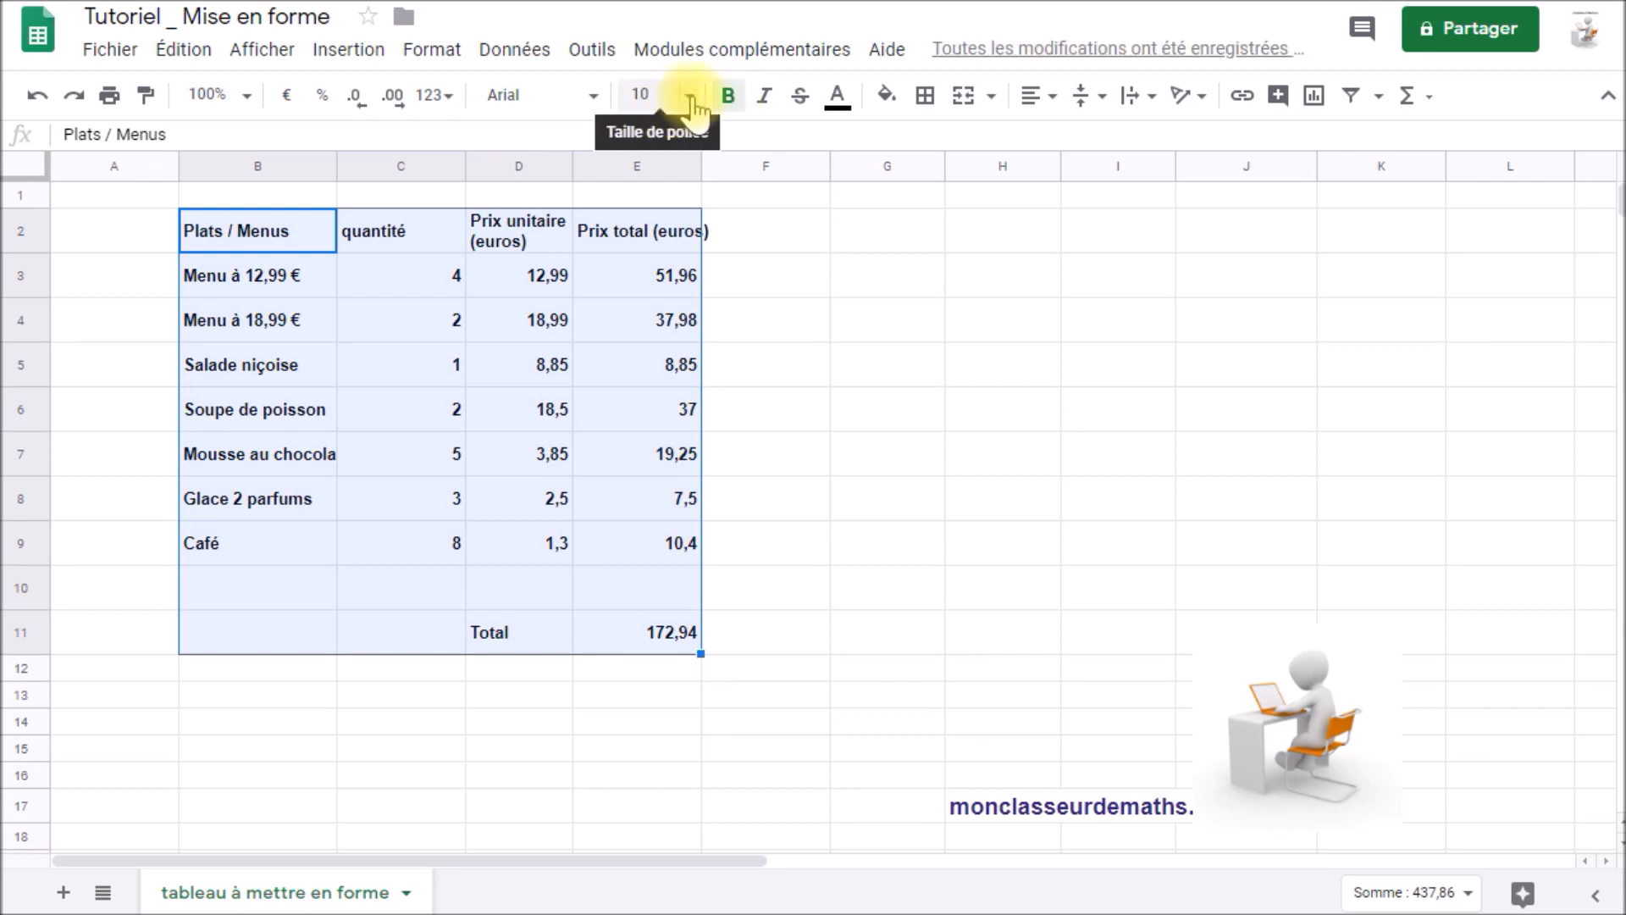
click(689, 96)
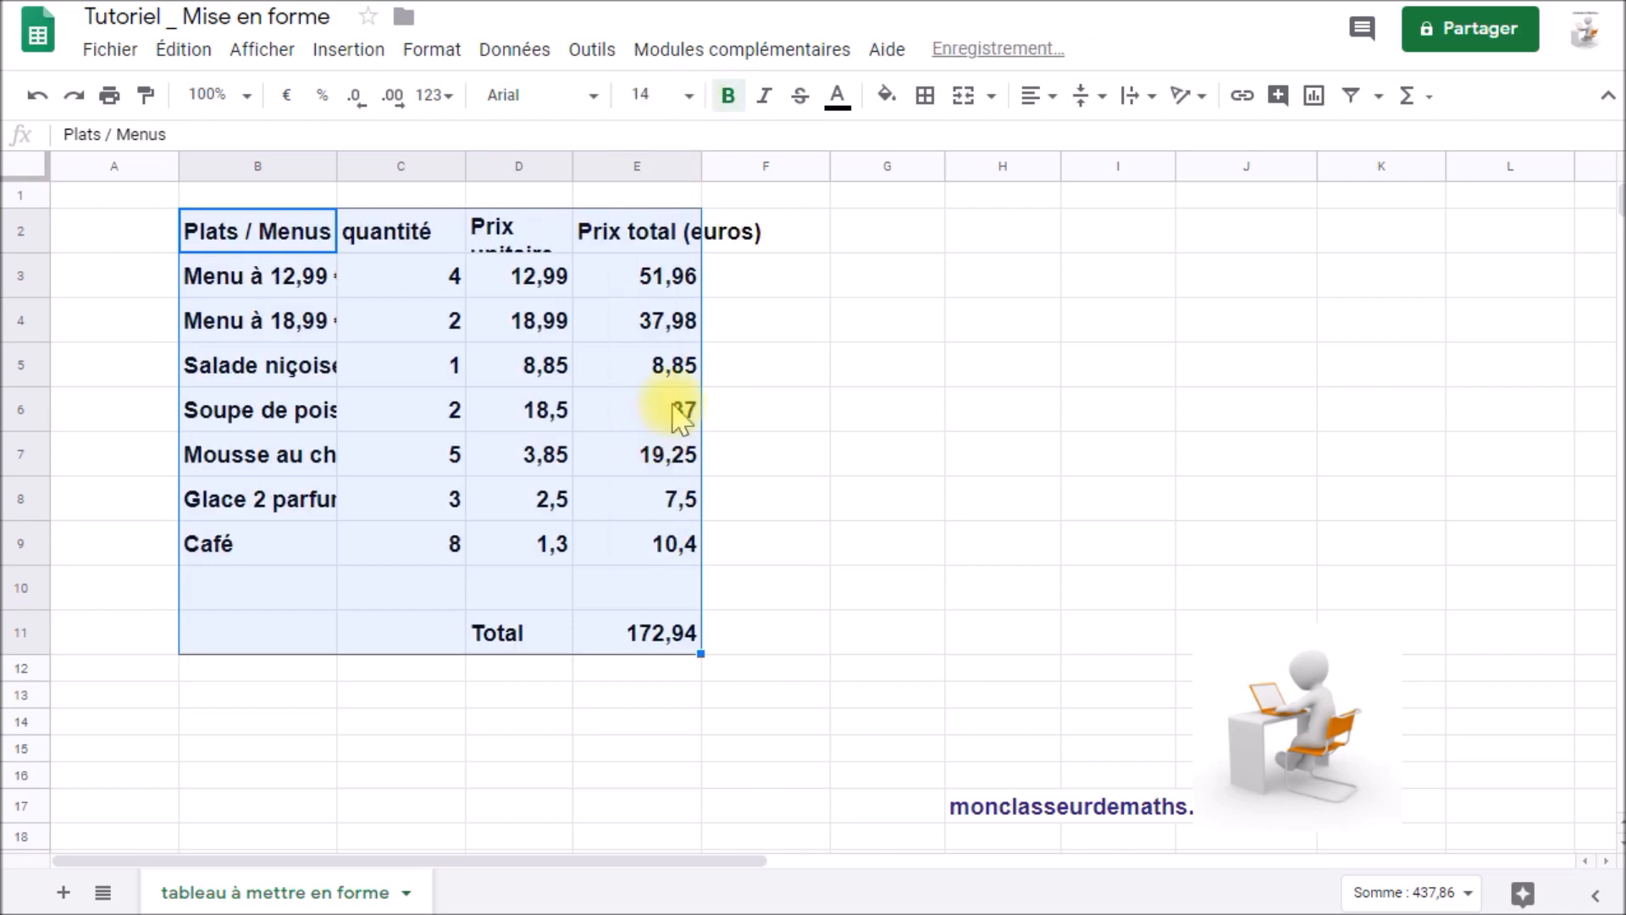
click(818, 232)
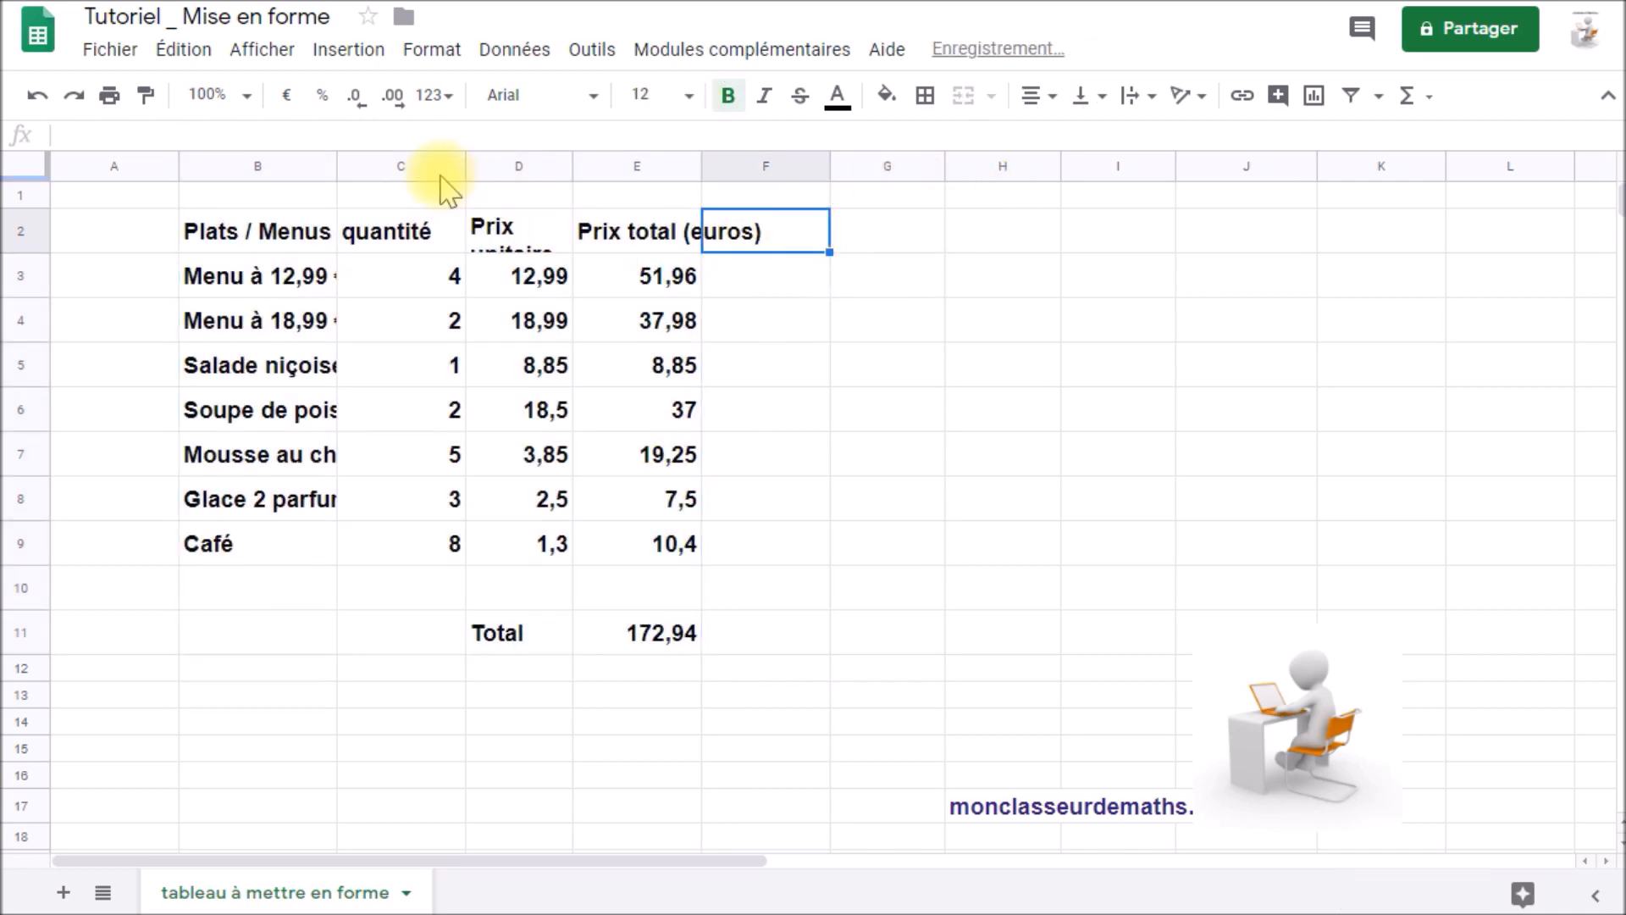
double_click(336, 166)
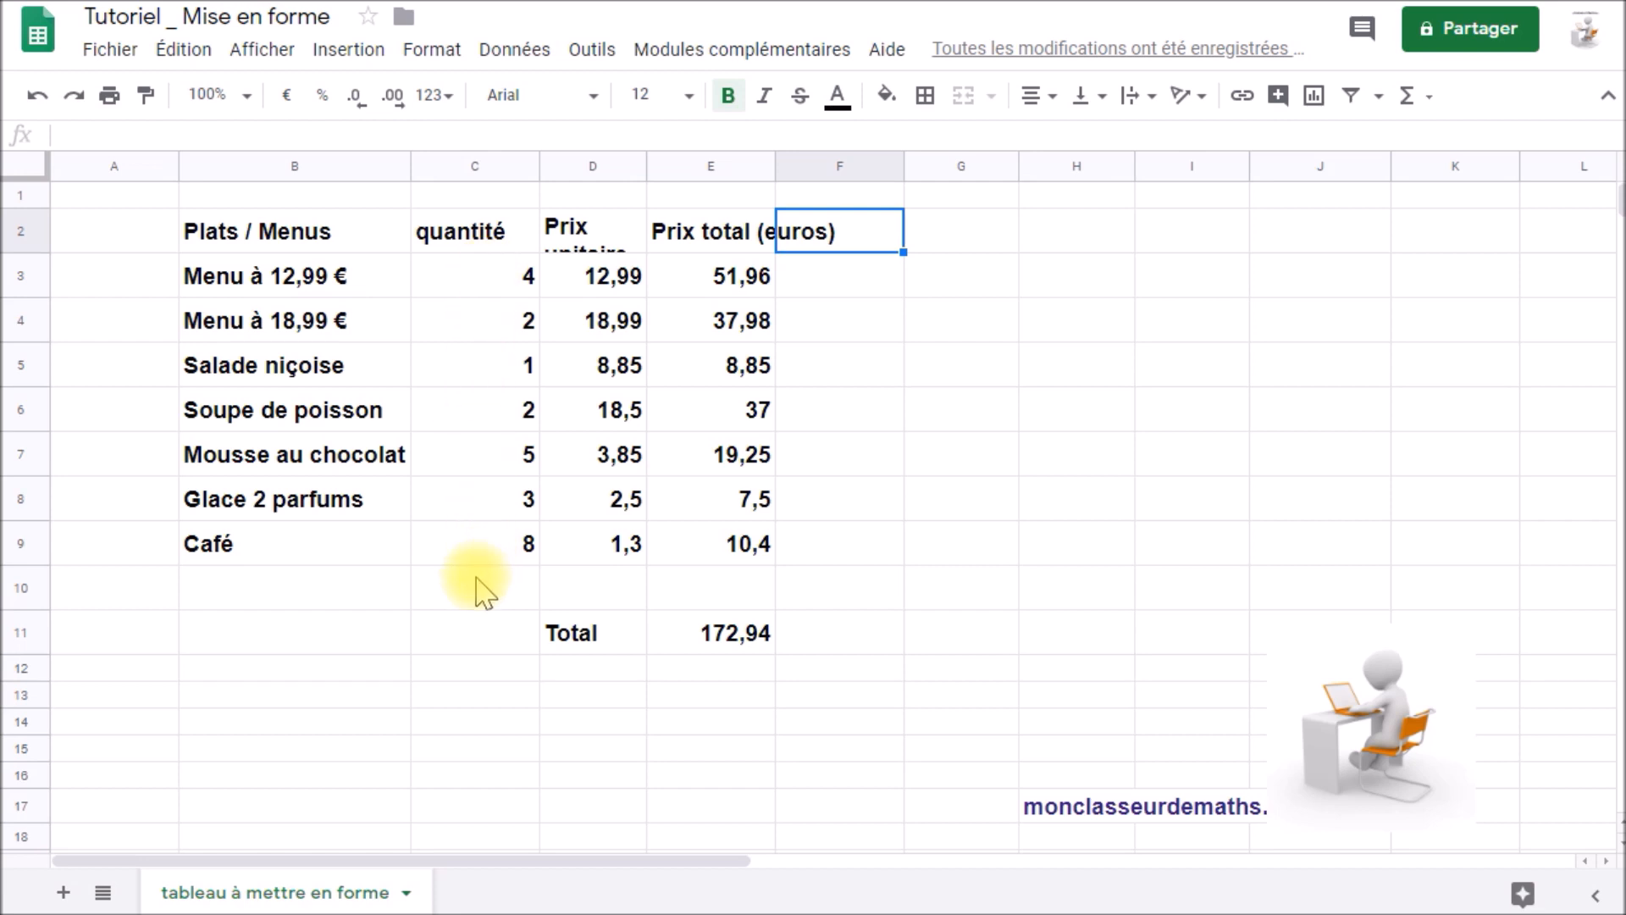
- Try left and right alignment on the quantities in C3:C9, and finally center them horizontally
click(1052, 97)
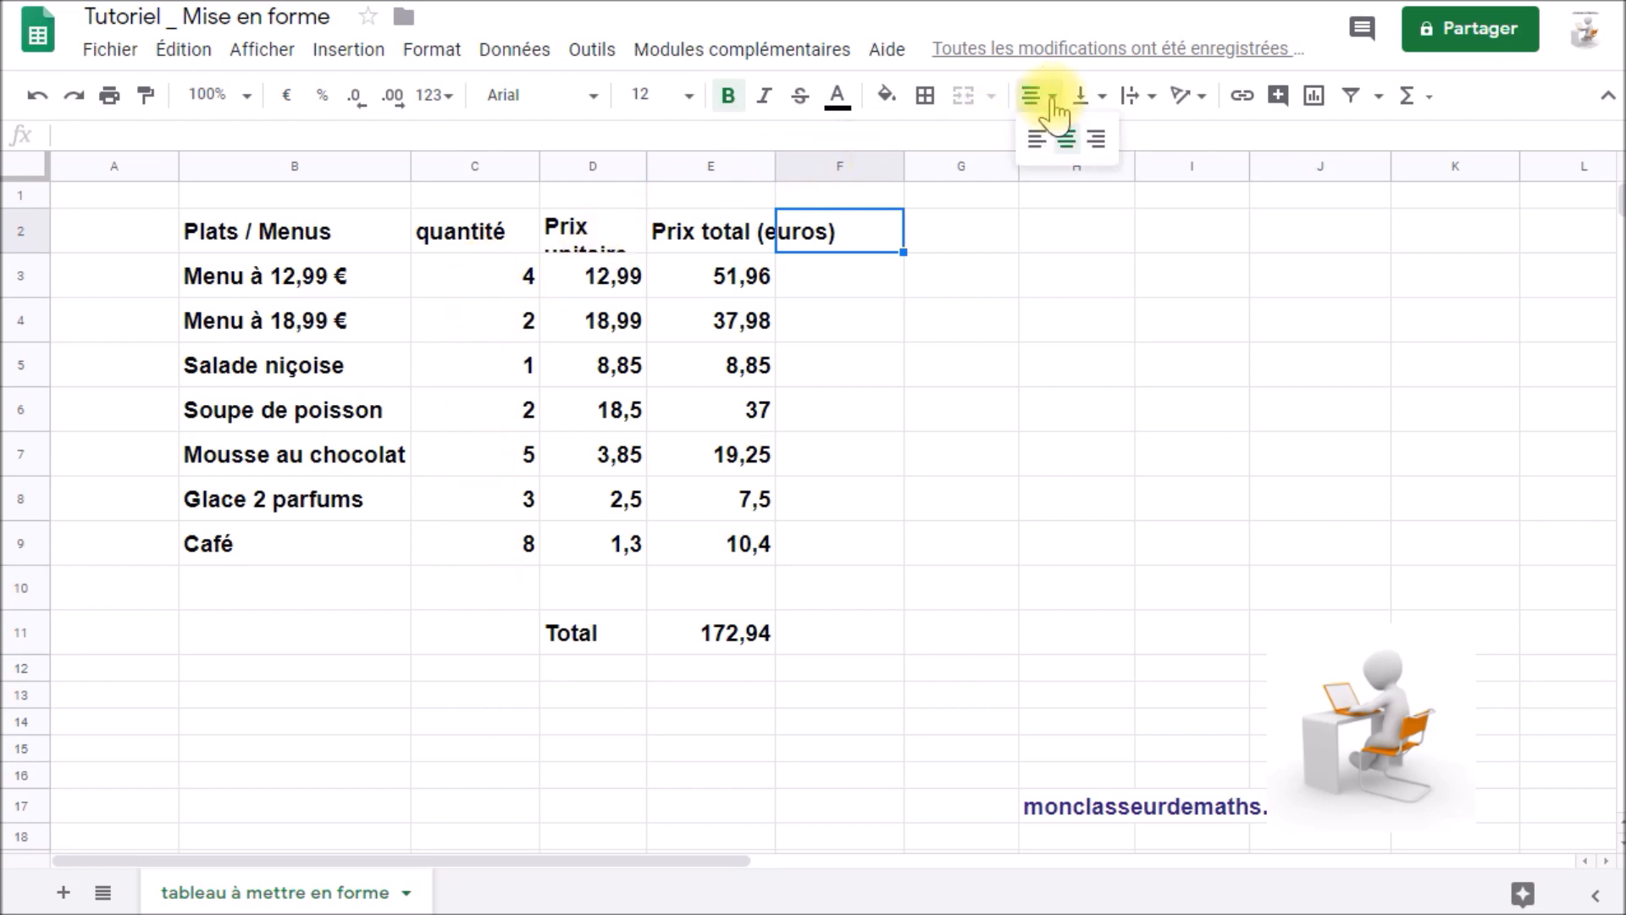
click(1039, 159)
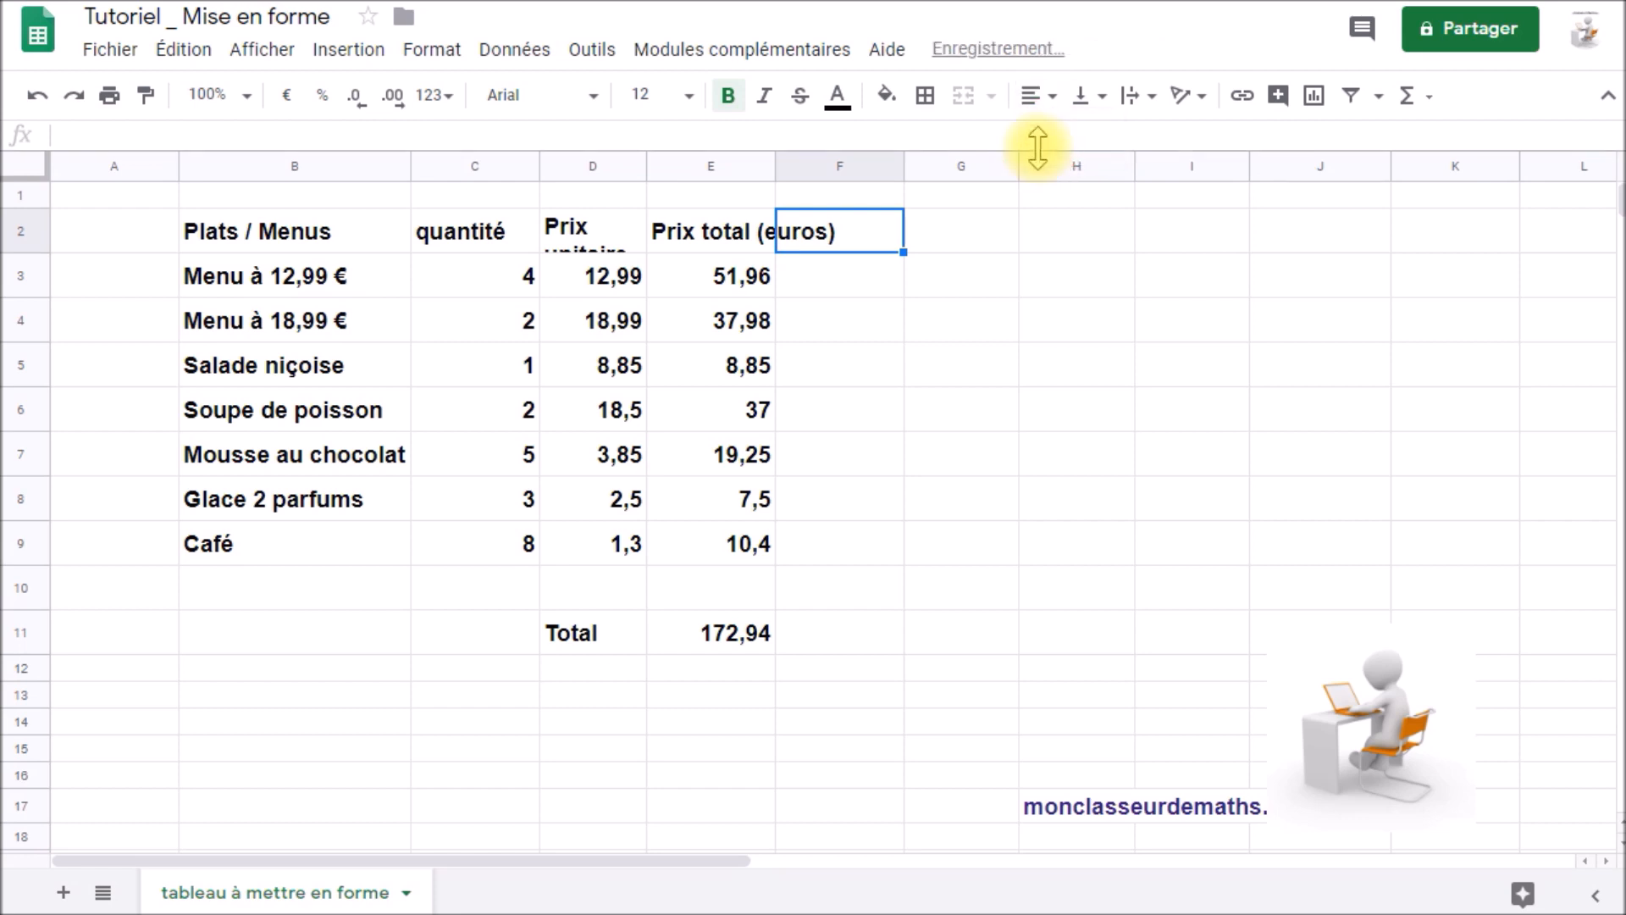
drag(487, 288, 502, 542)
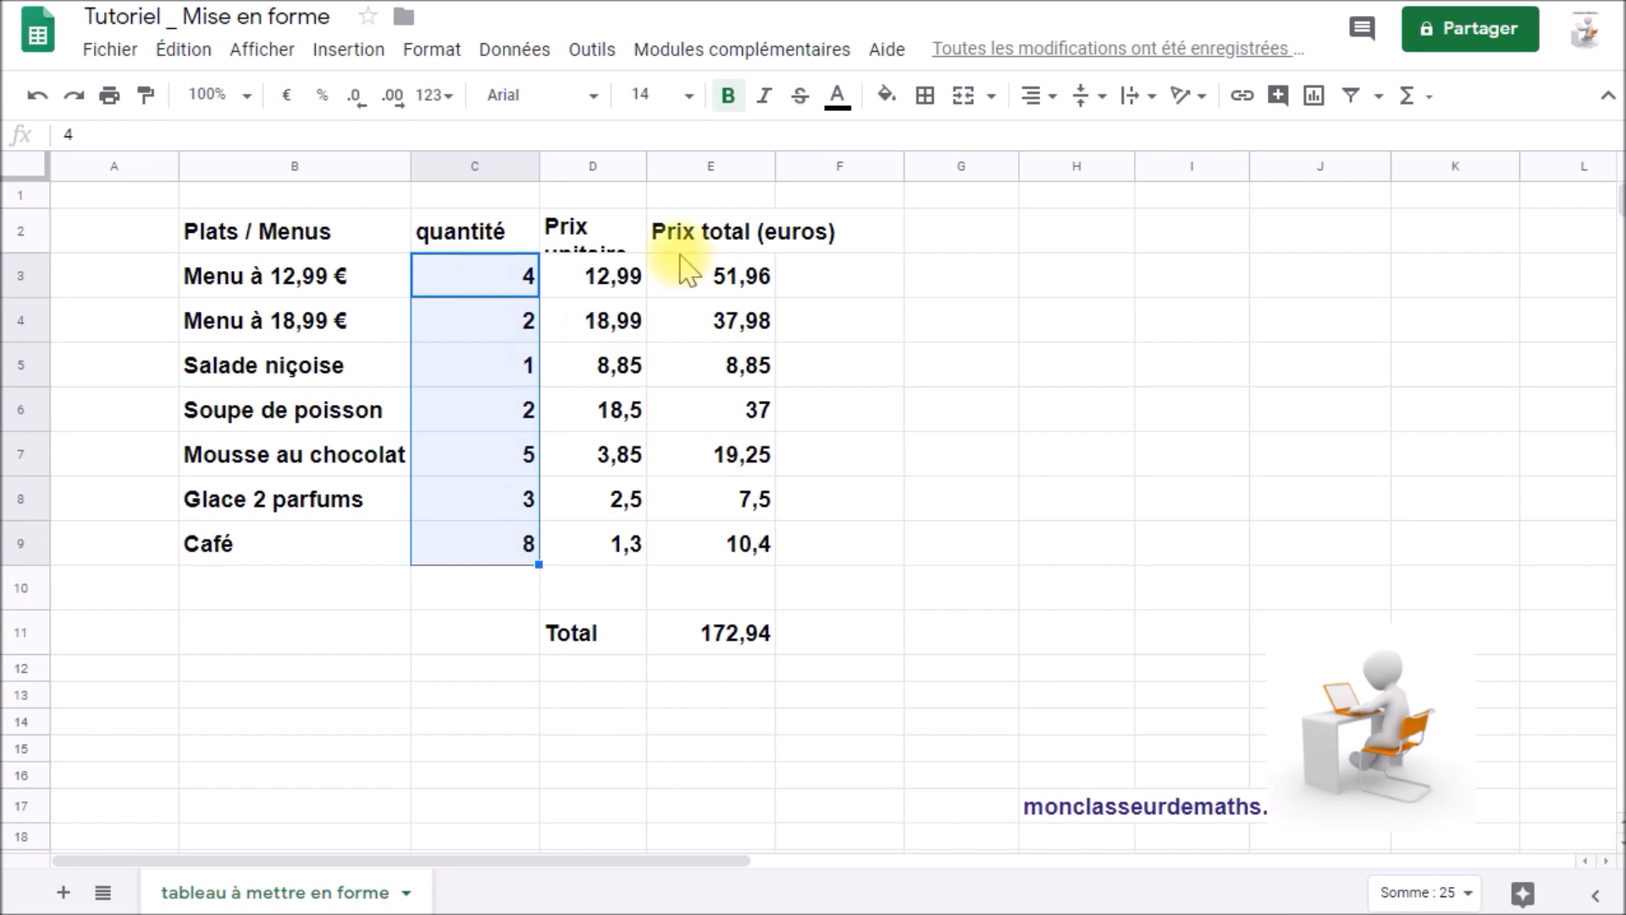
click(1041, 97)
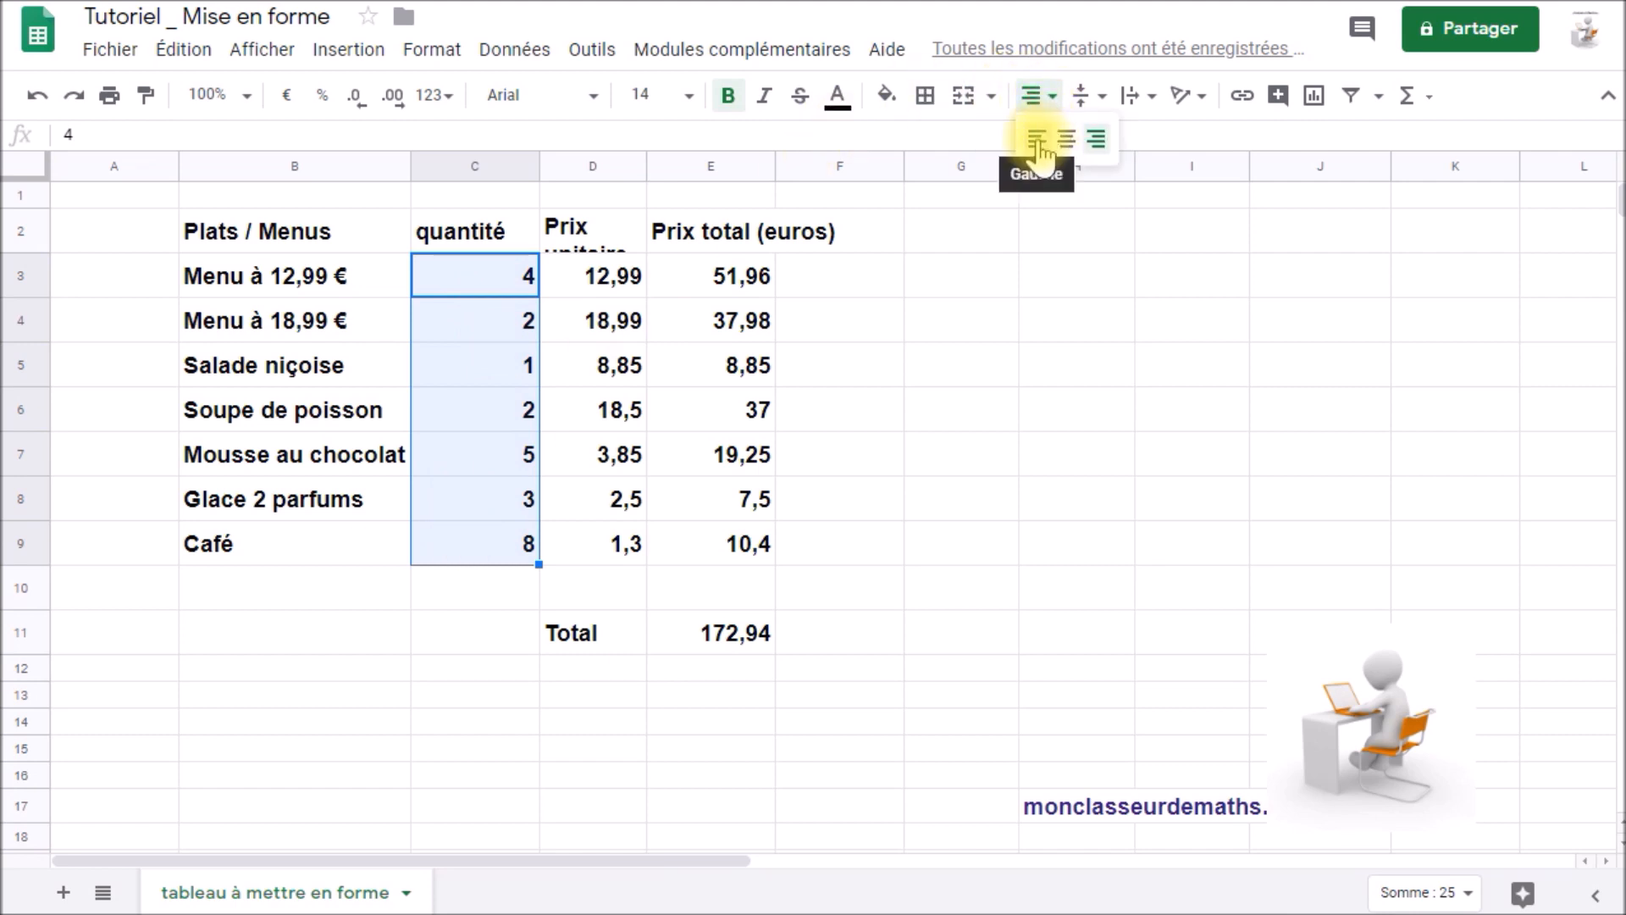
click(1042, 141)
click(1041, 95)
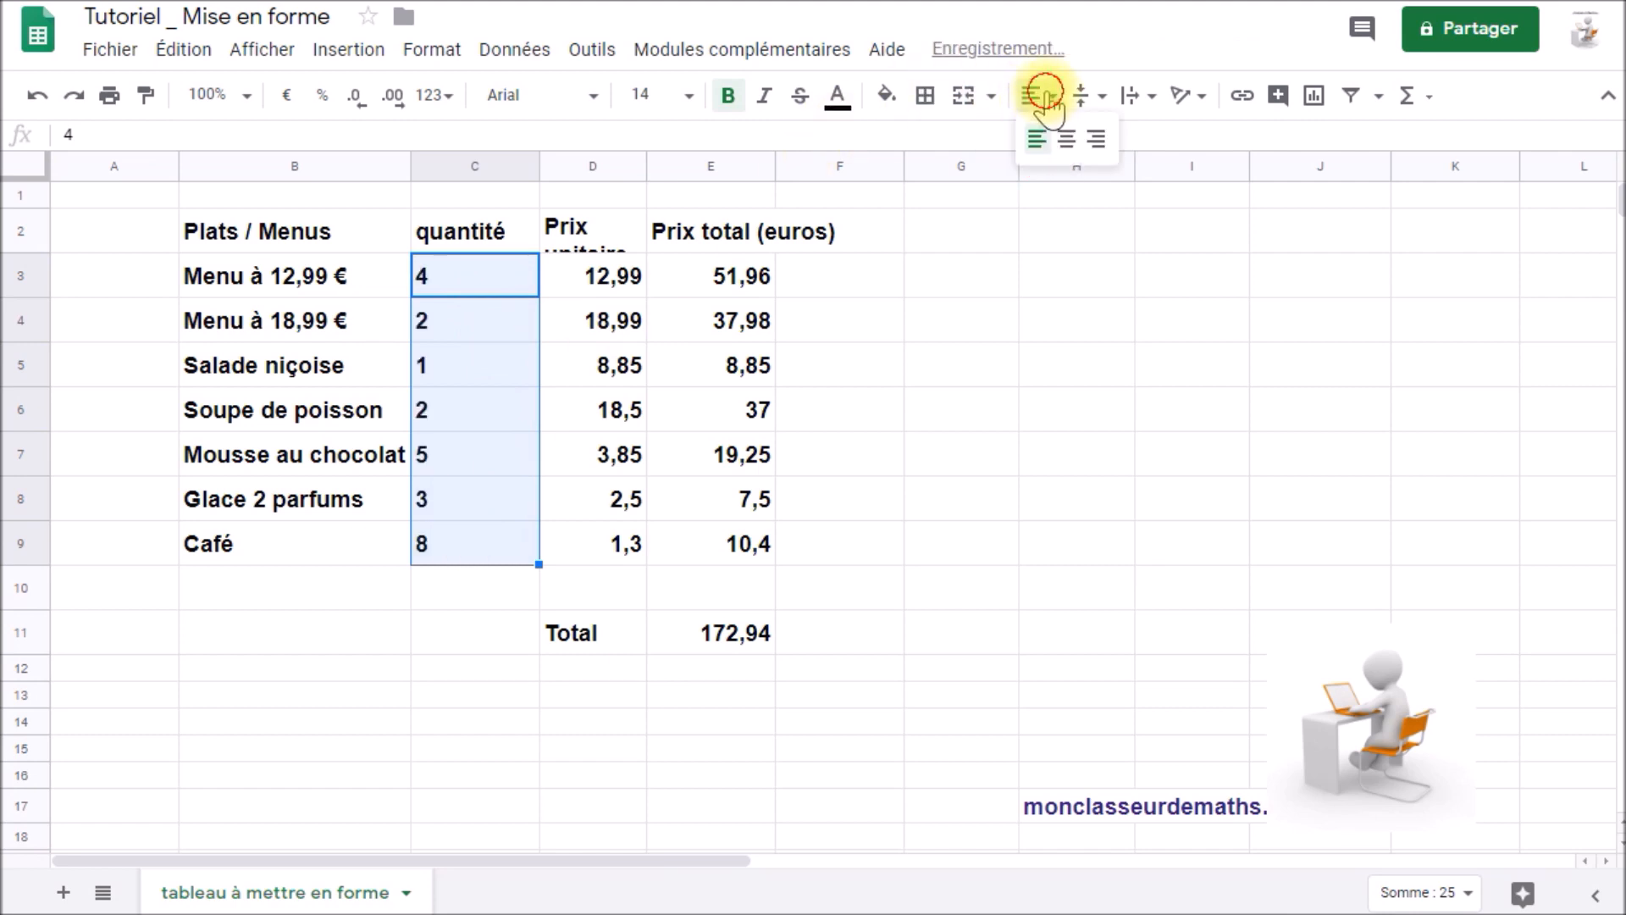
click(1096, 140)
click(1040, 96)
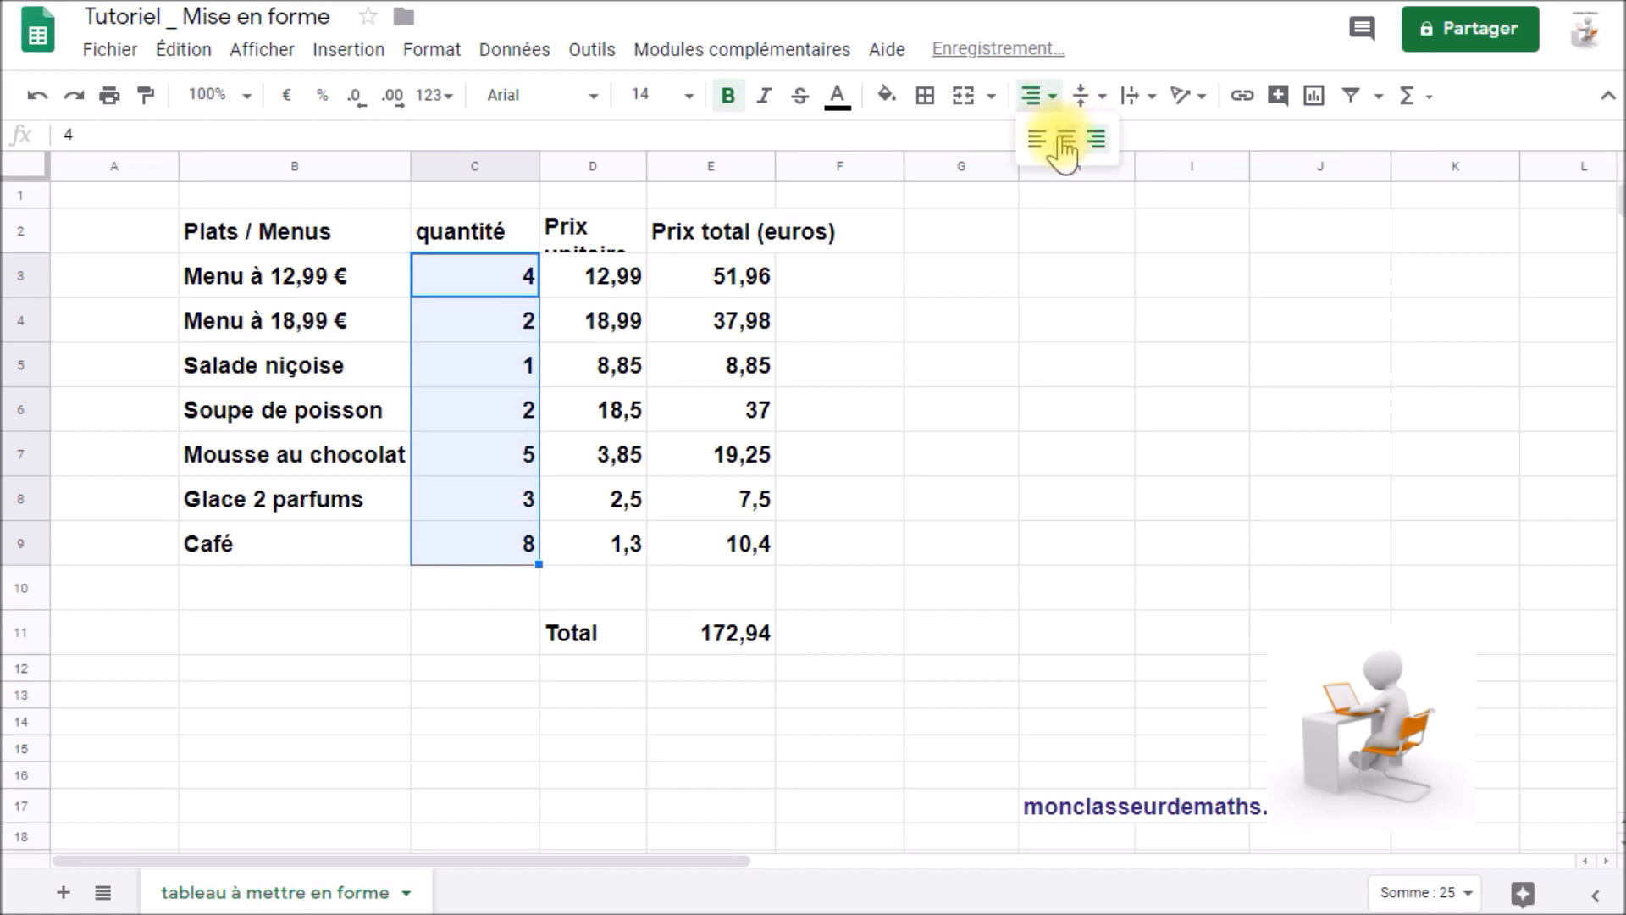
click(1066, 139)
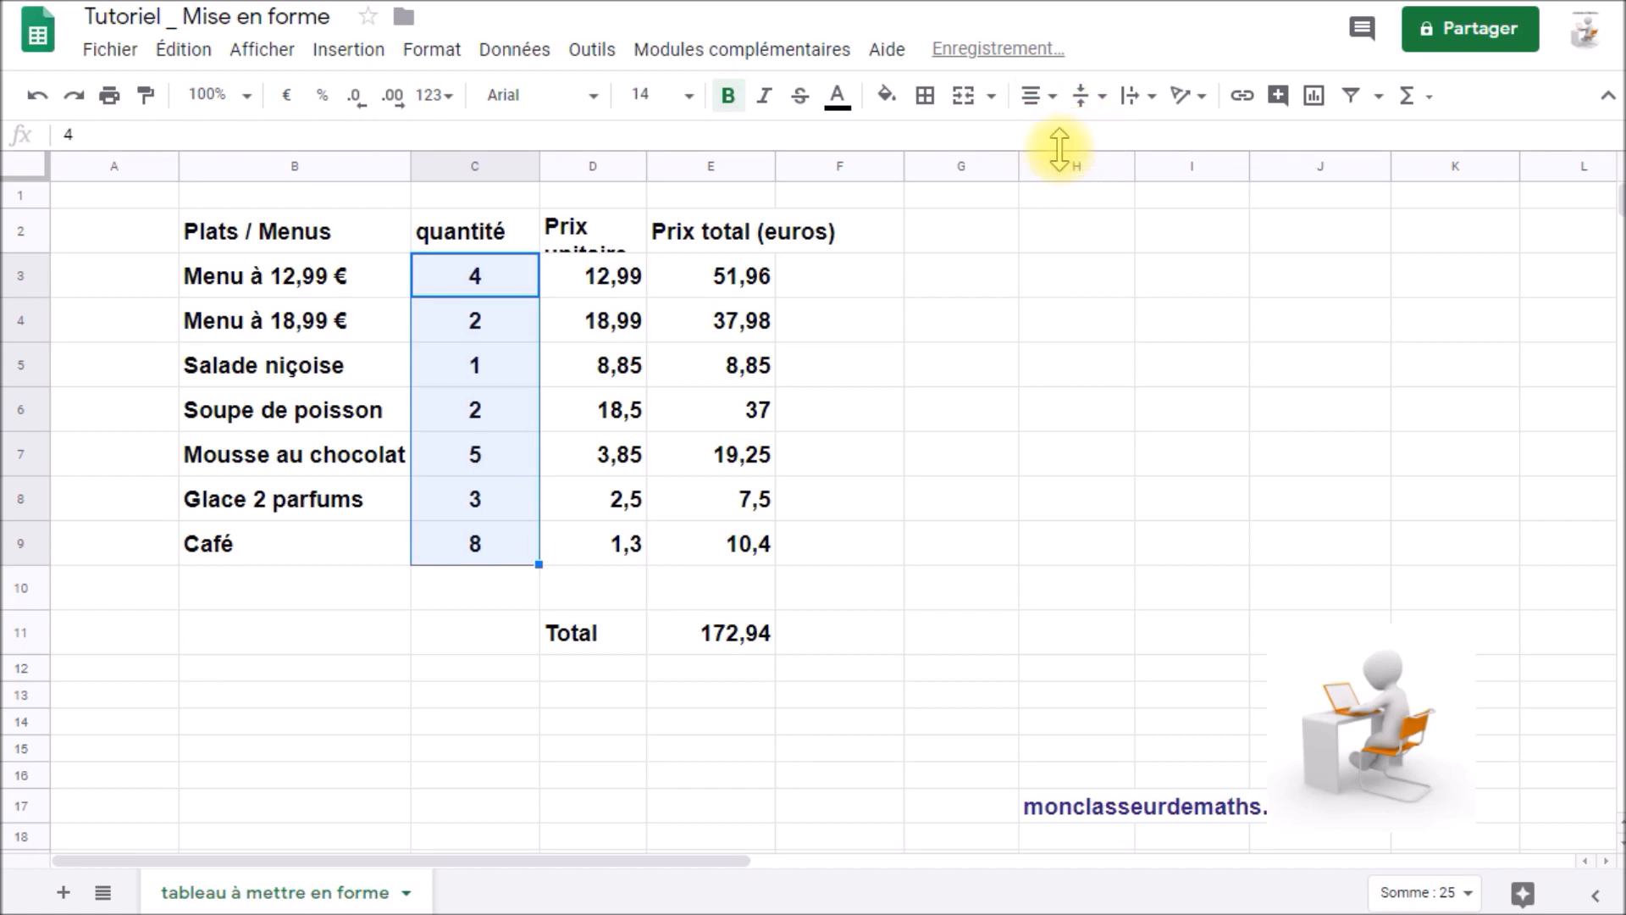
- Center the table headers in B2:E2 horizontally
drag(334, 225, 760, 241)
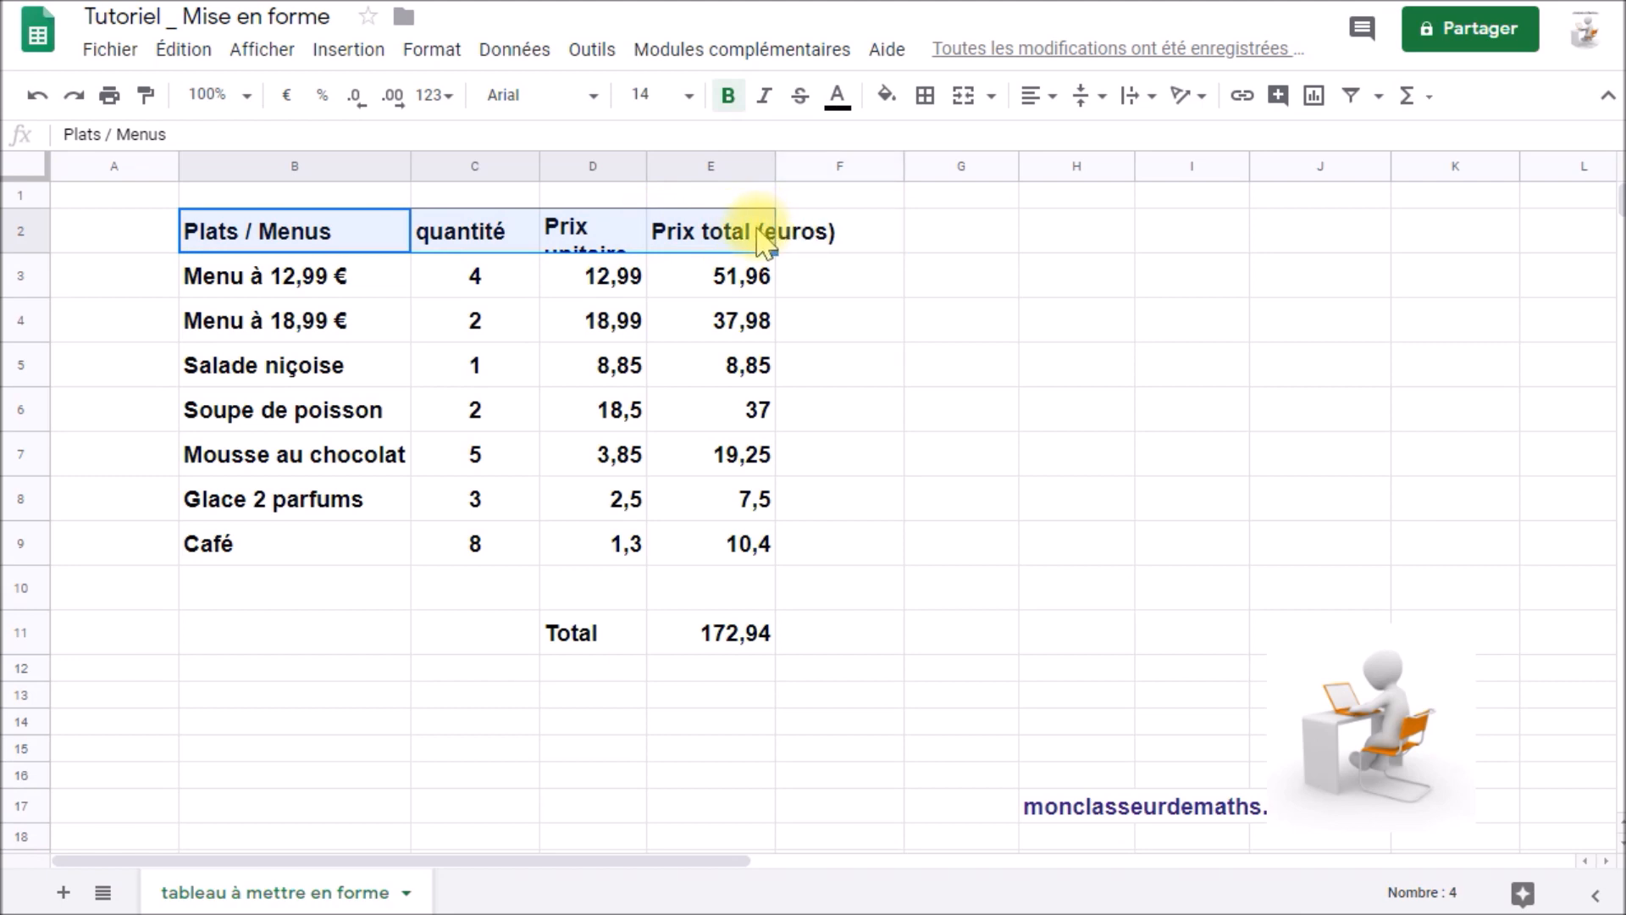
click(1048, 96)
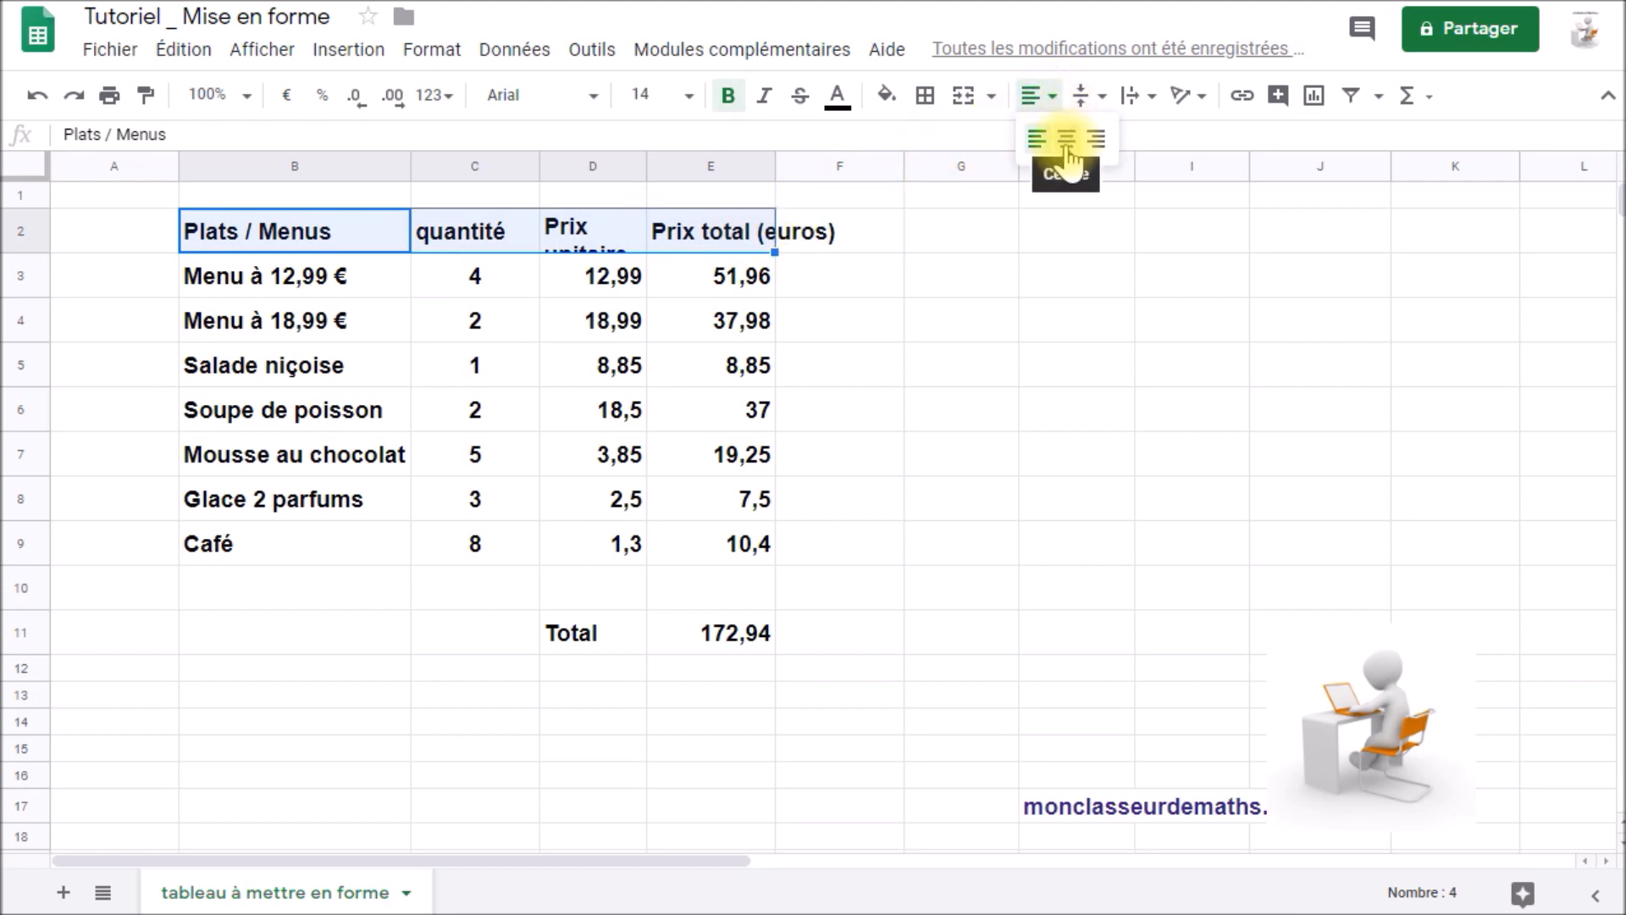
click(1067, 139)
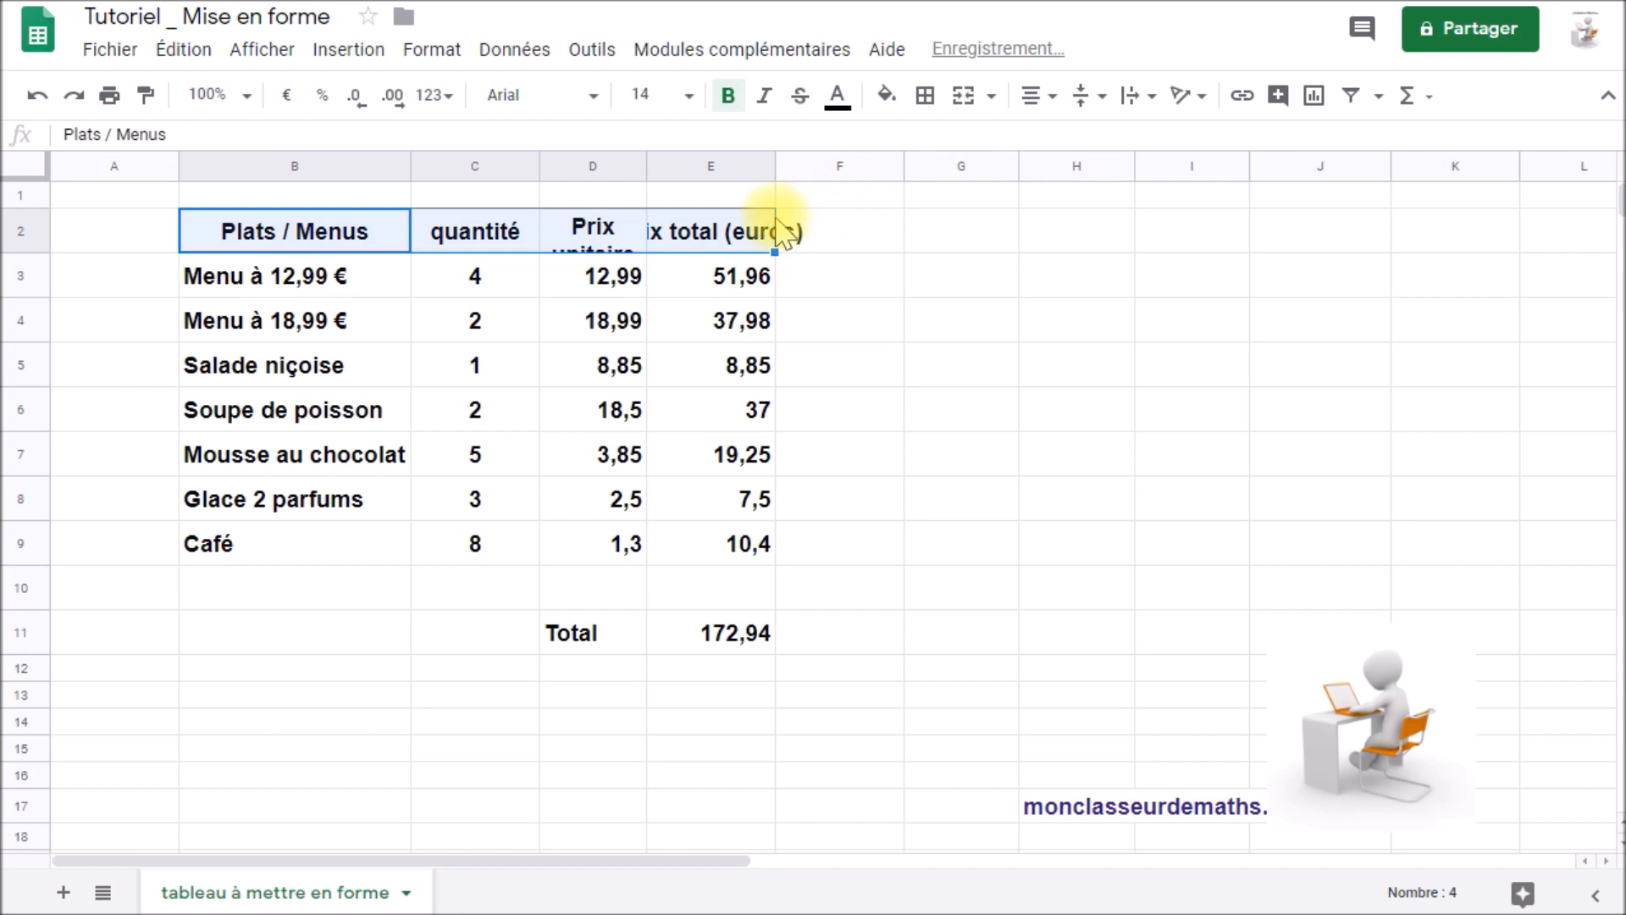
- Turn on text wrapping for the "Prix total (euros)" header in cell E2
click(718, 241)
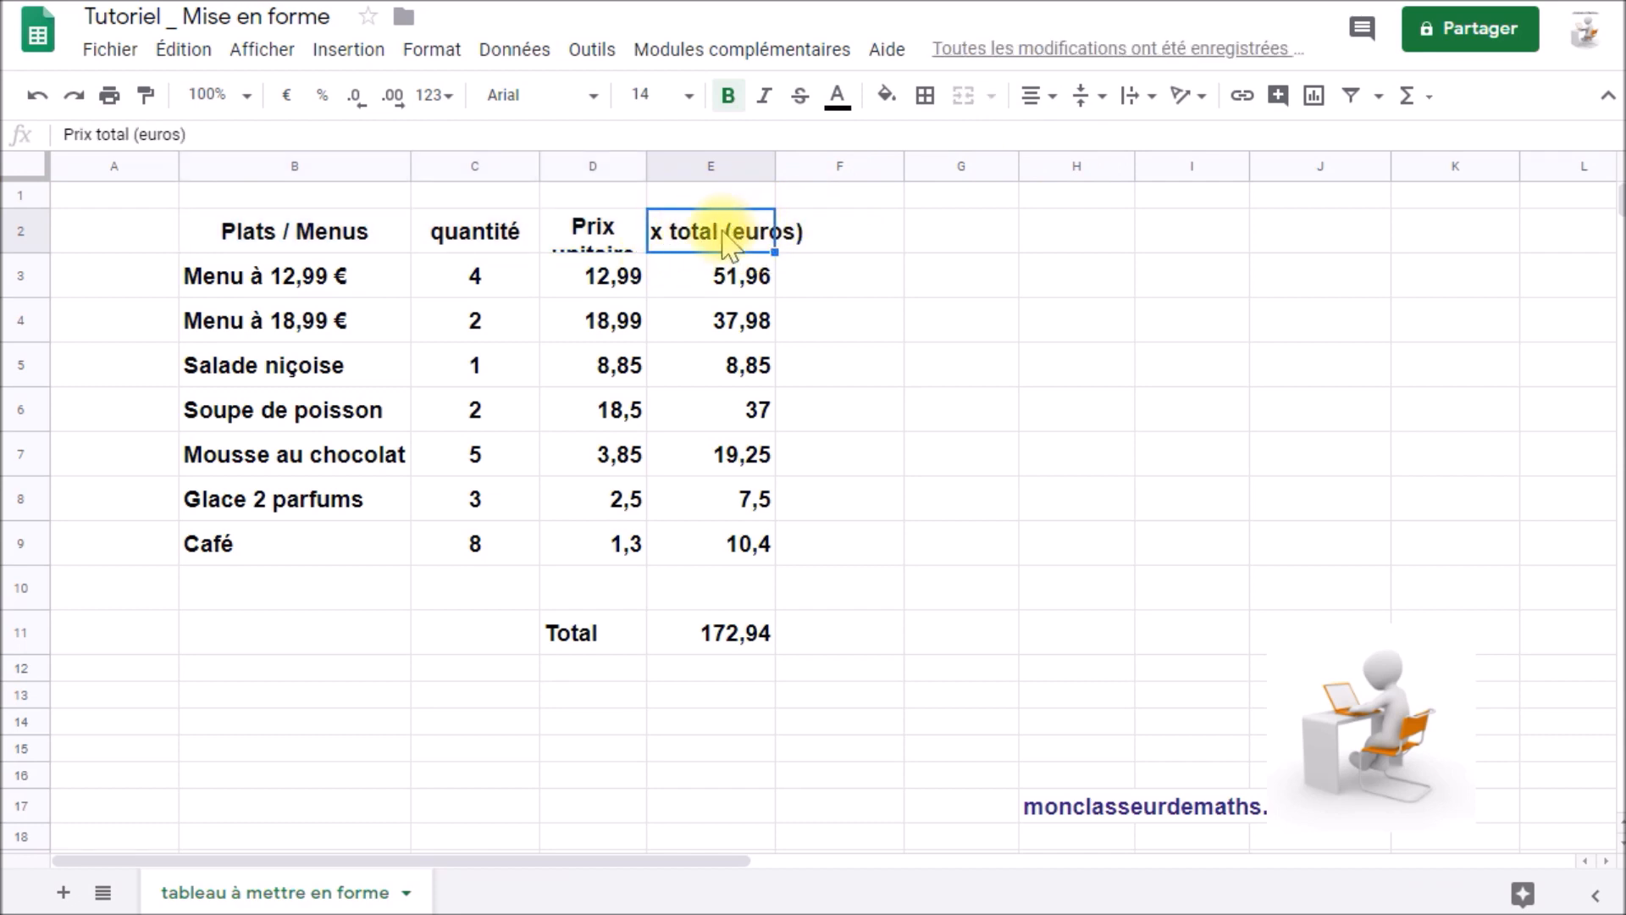
click(1157, 99)
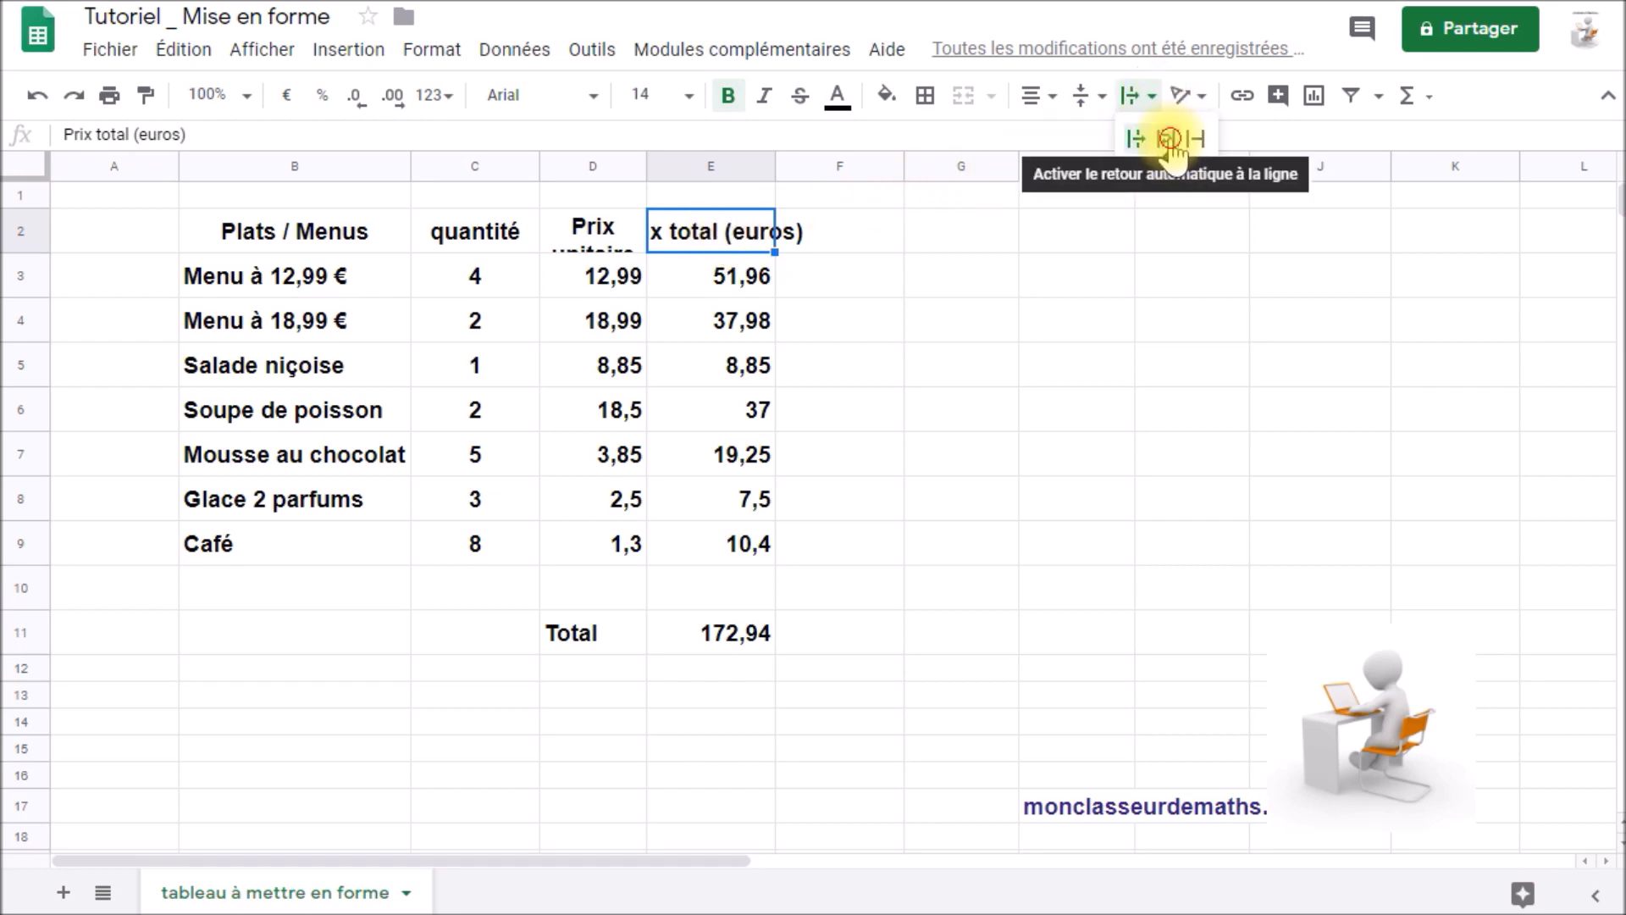
click(1169, 139)
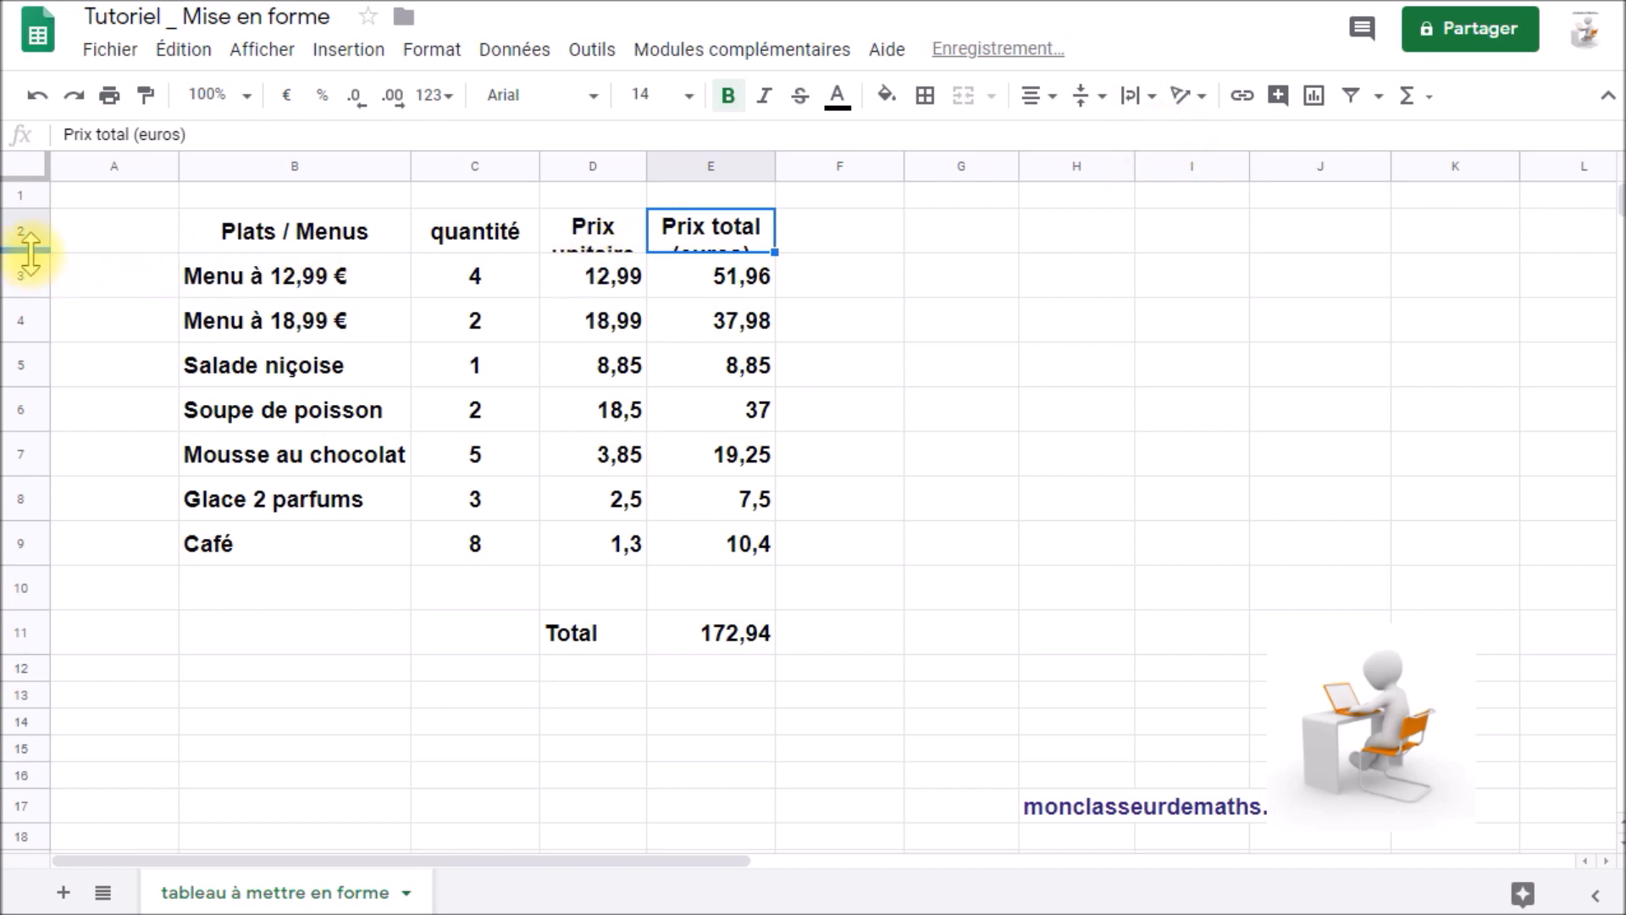
- Increase the height of row 2 to fit the wrapped headers and widen column D so "Prix unitaire" fits on one line
drag(30, 250, 37, 306)
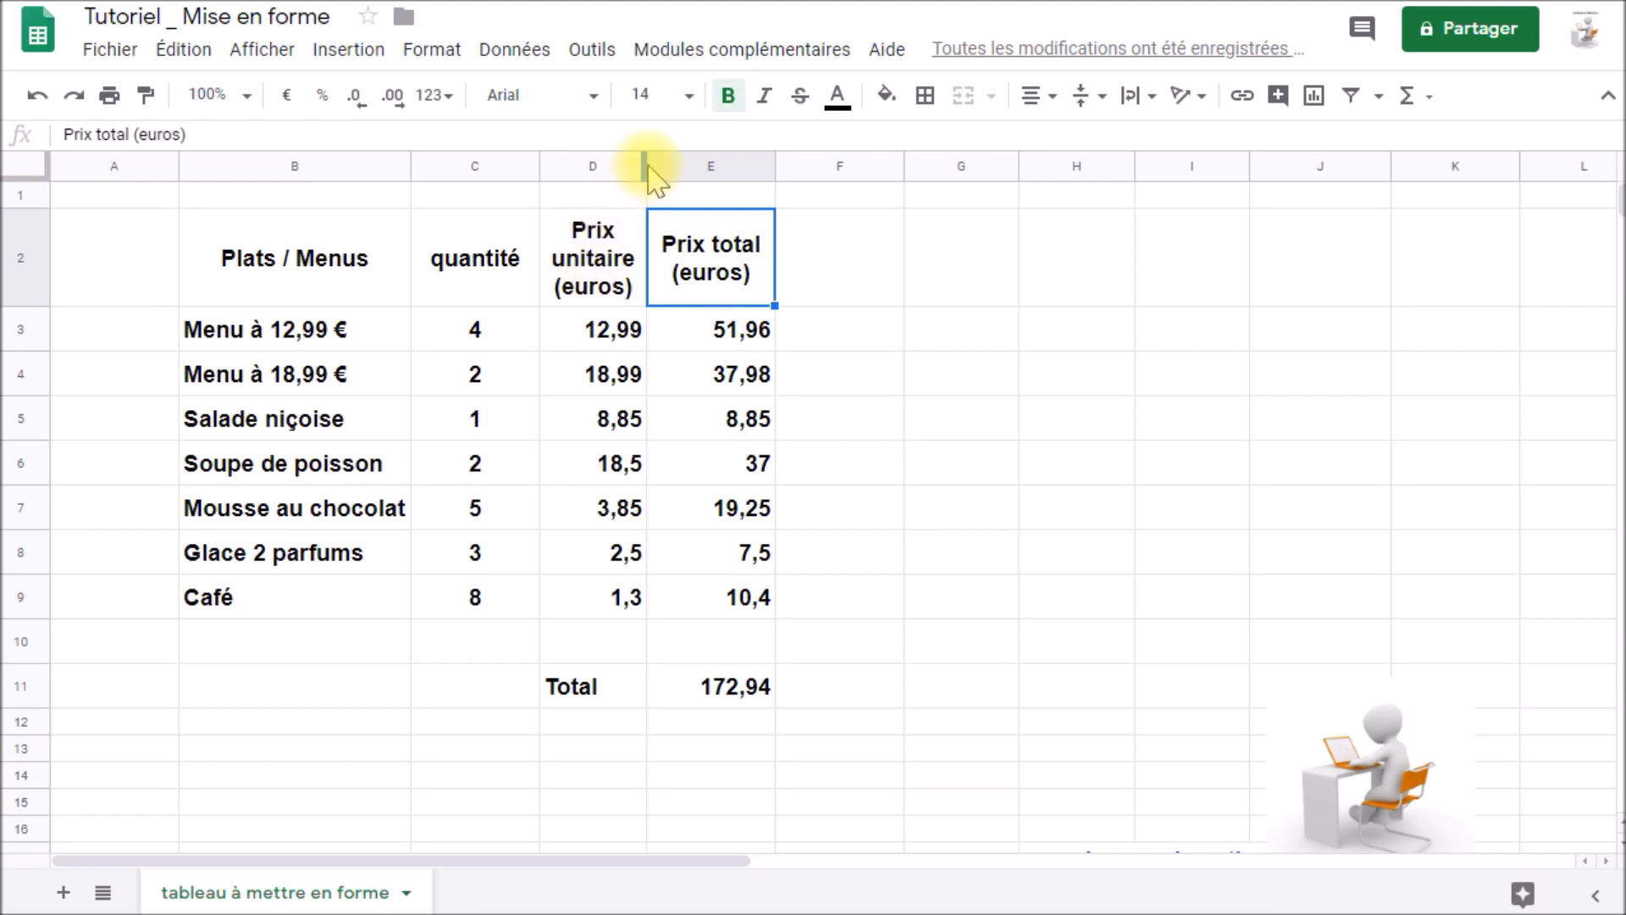
drag(644, 163, 701, 161)
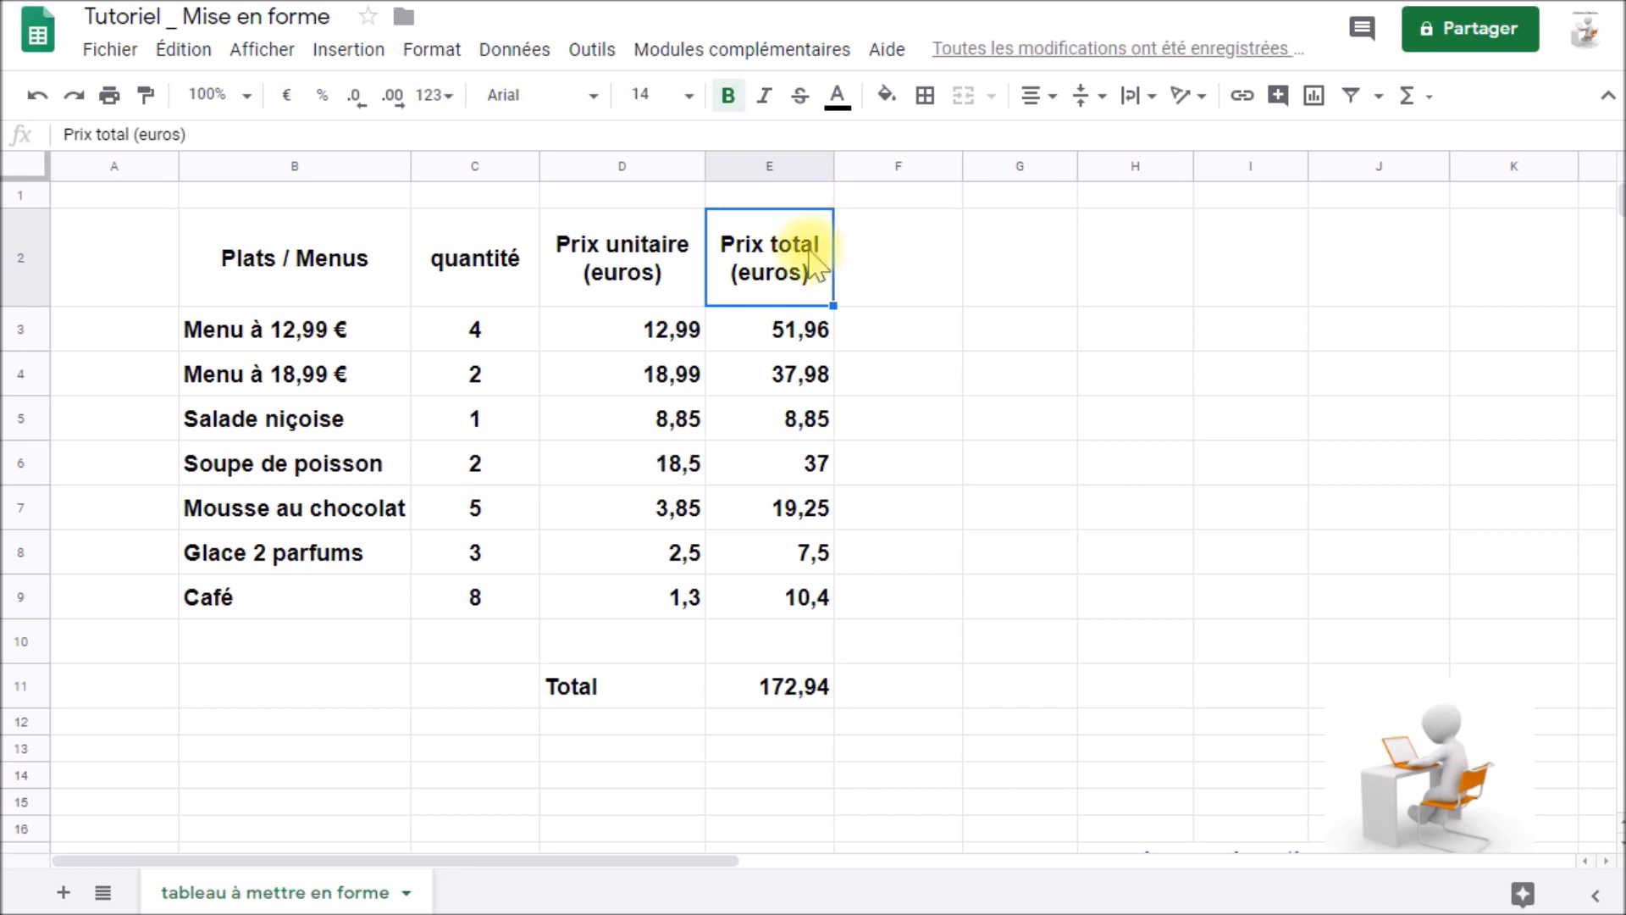
click(880, 290)
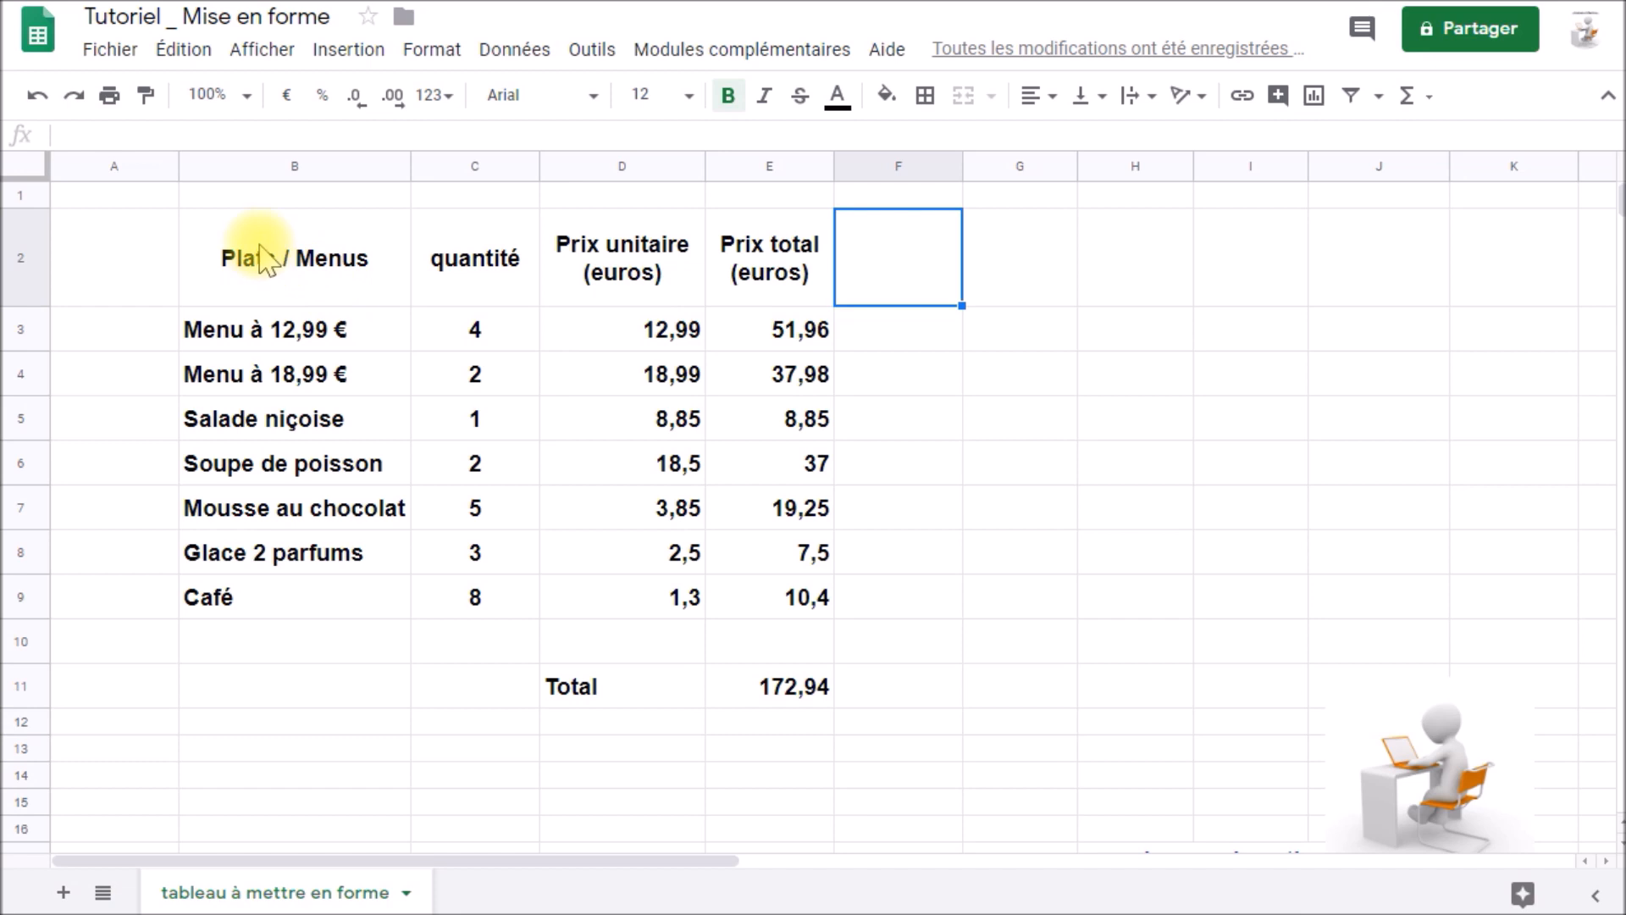
- Apply all inner and outer borders to the table range B2:E9
drag(256, 244, 800, 597)
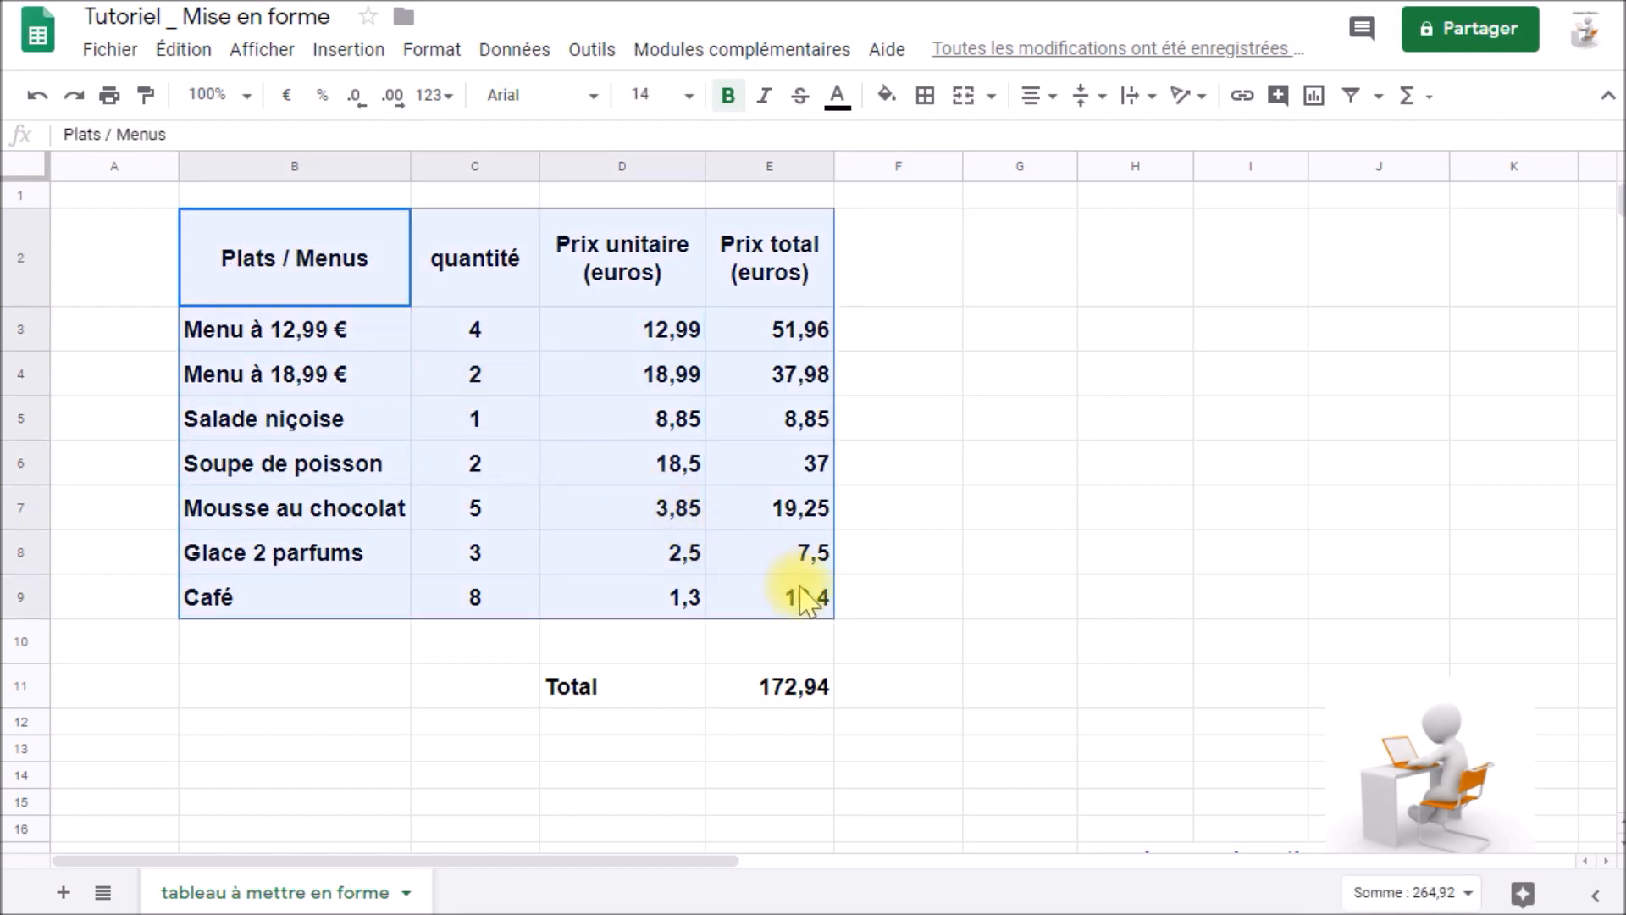
click(925, 97)
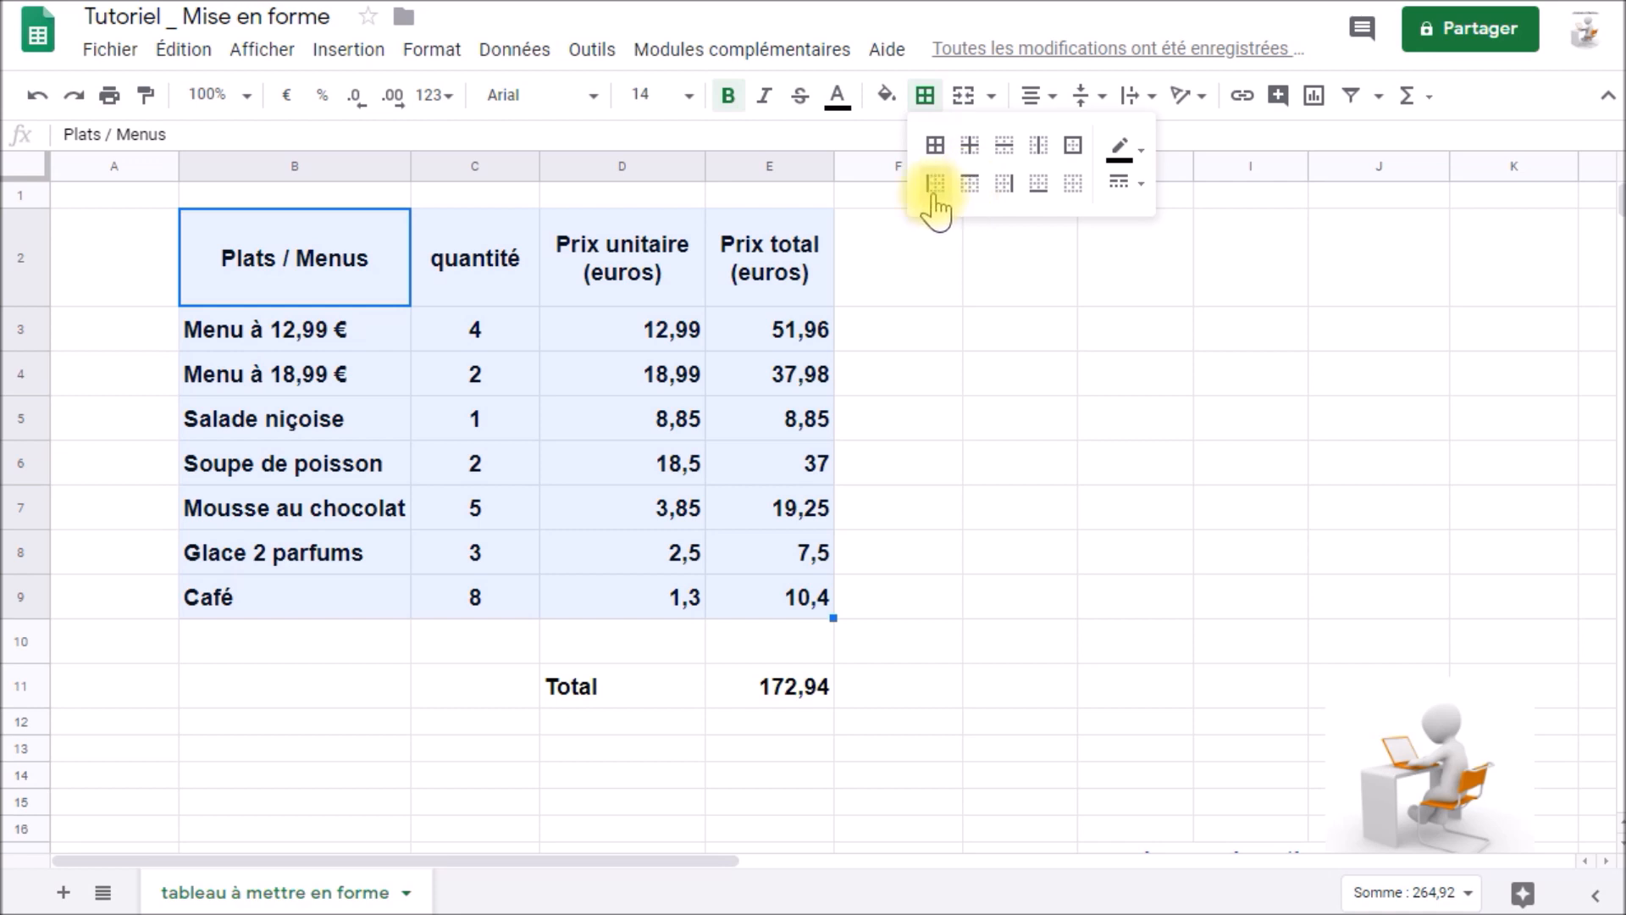
click(935, 146)
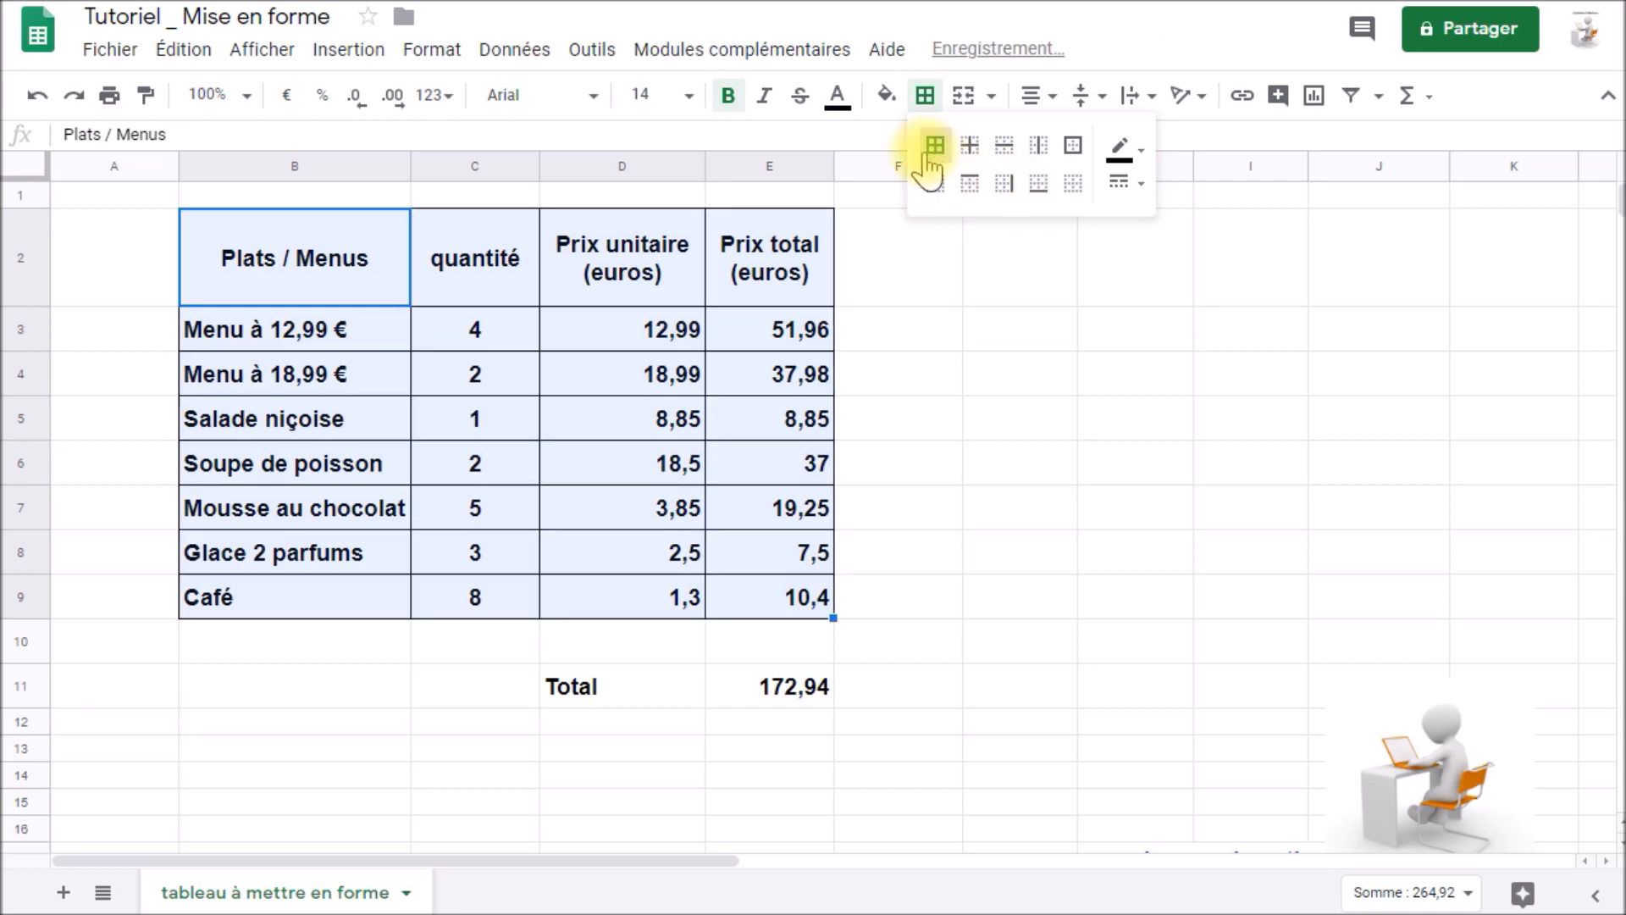
click(898, 264)
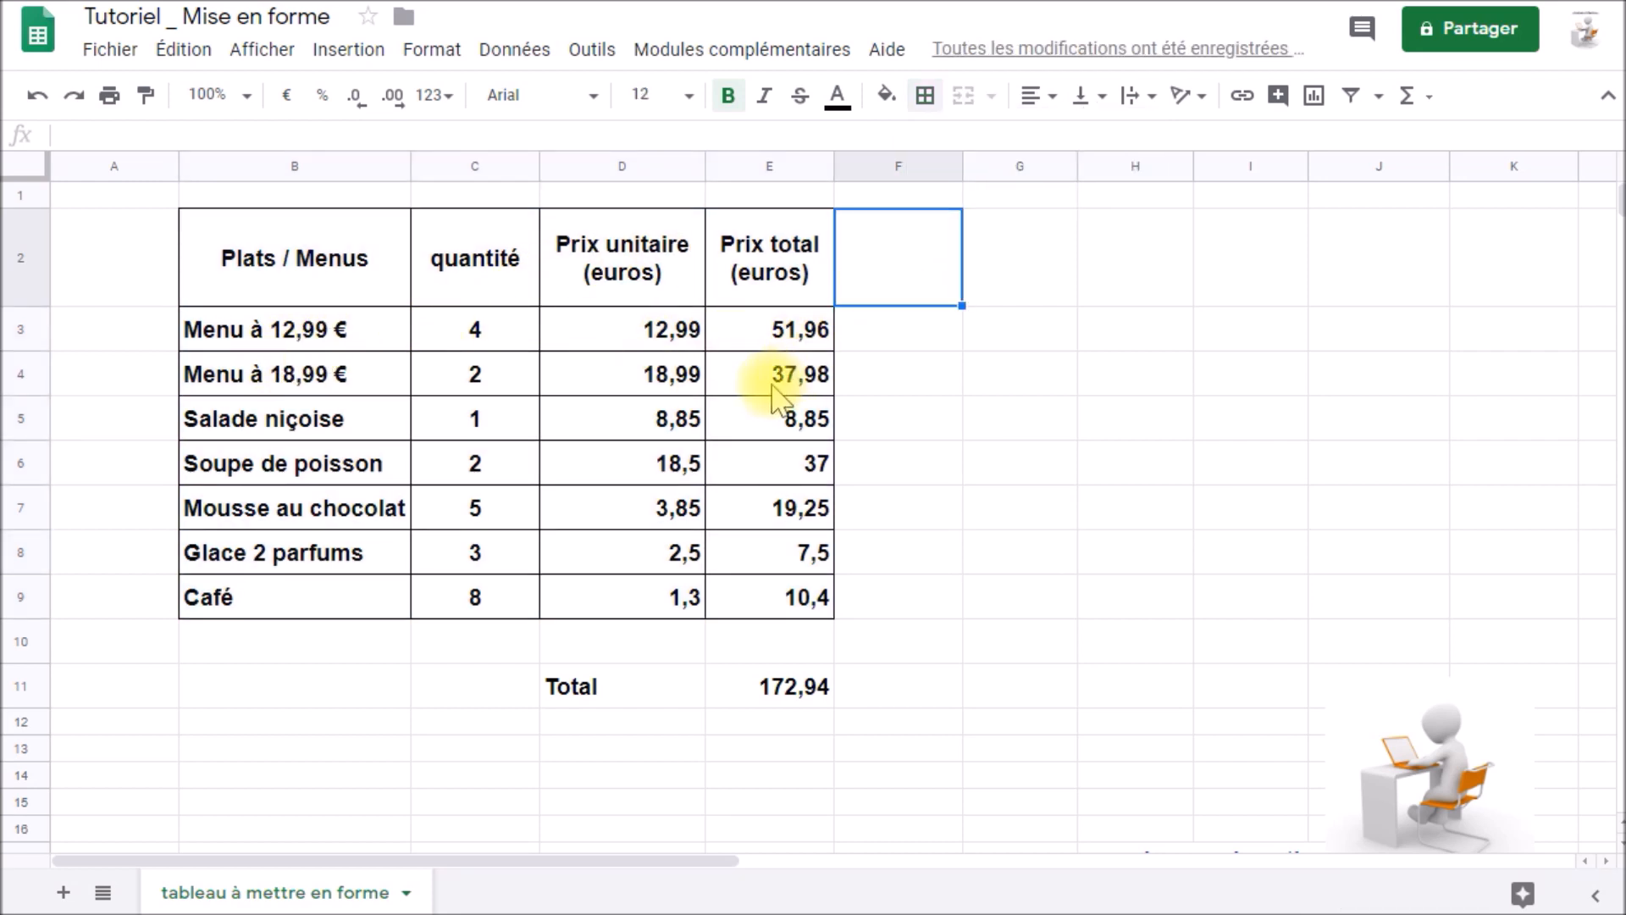
- Add alternating colors to the range B2:E9 using the light blue default style with a header
drag(313, 258, 800, 597)
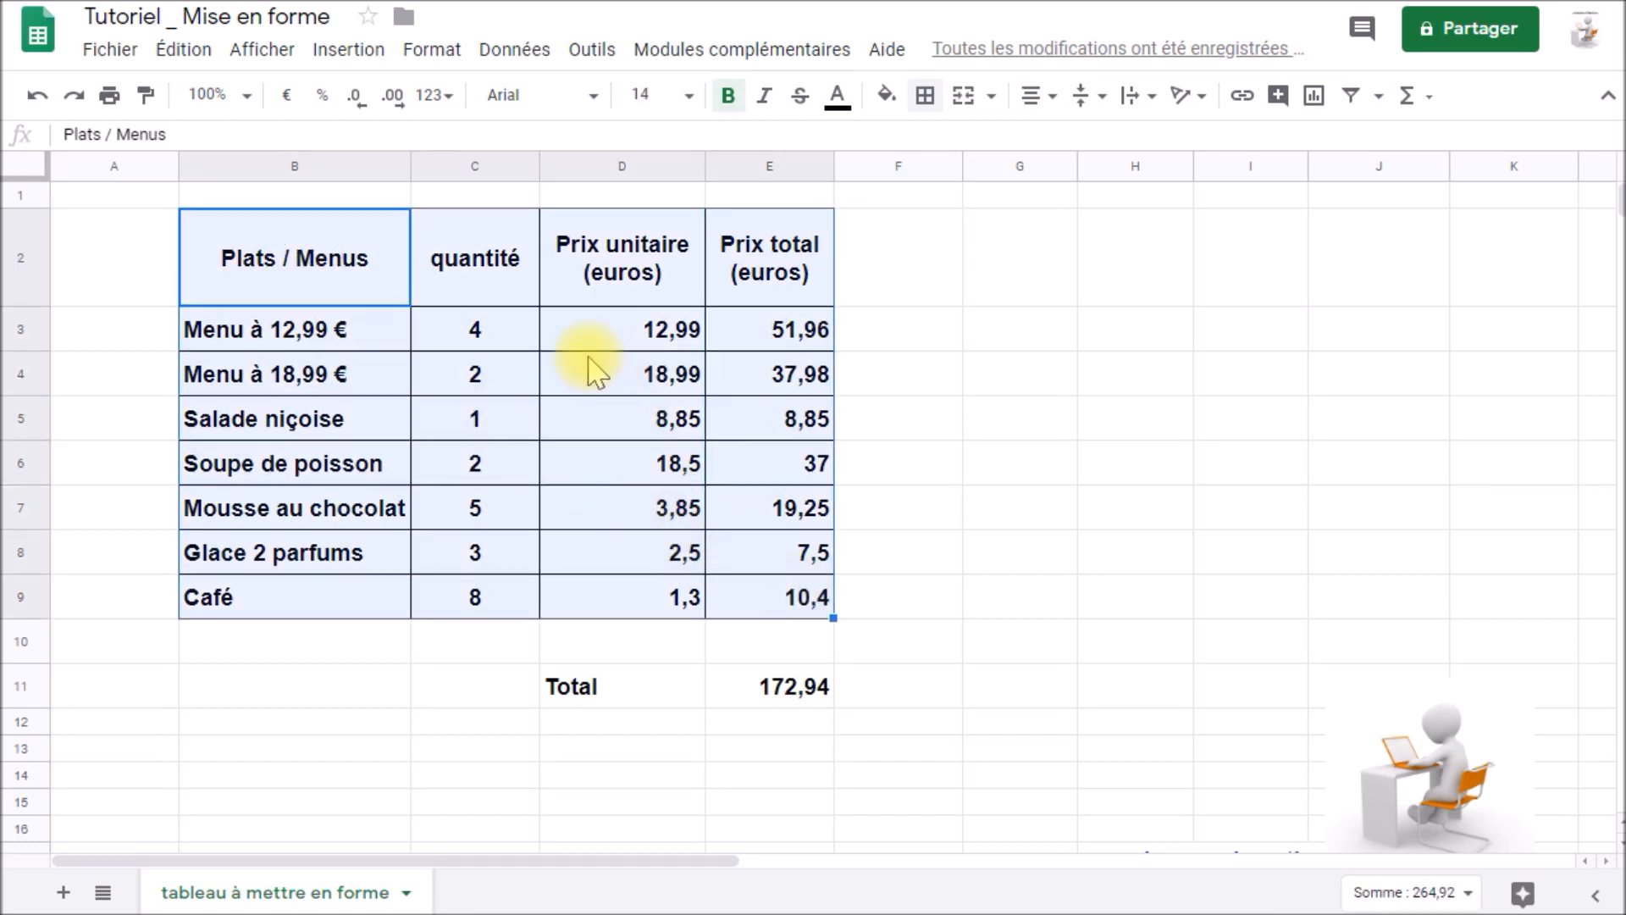
click(433, 50)
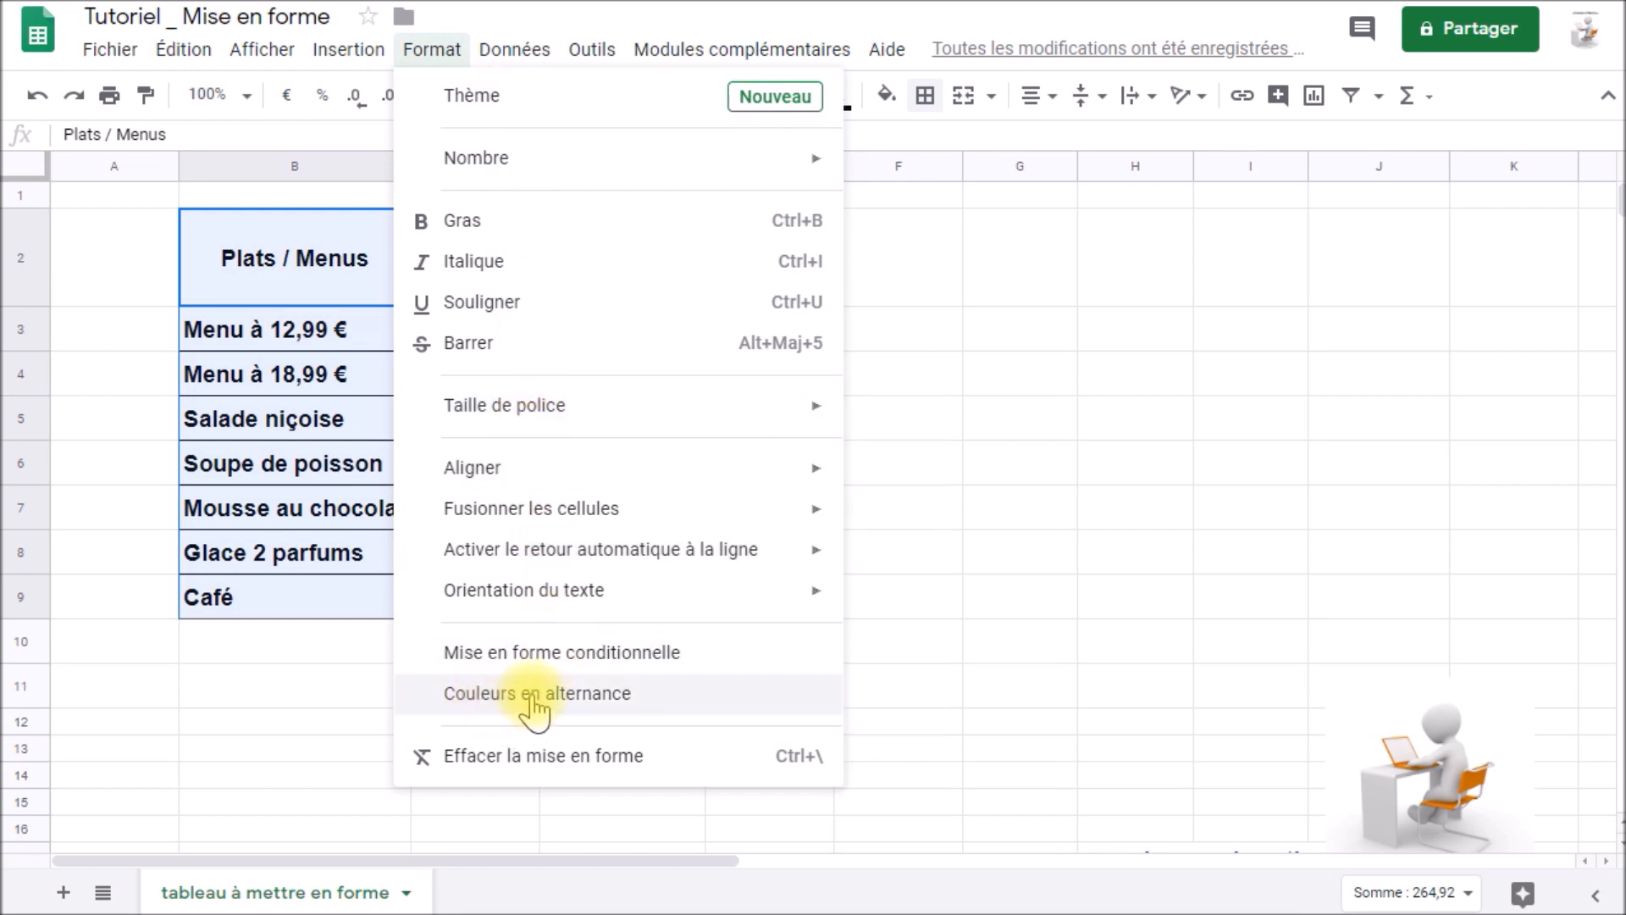
click(629, 694)
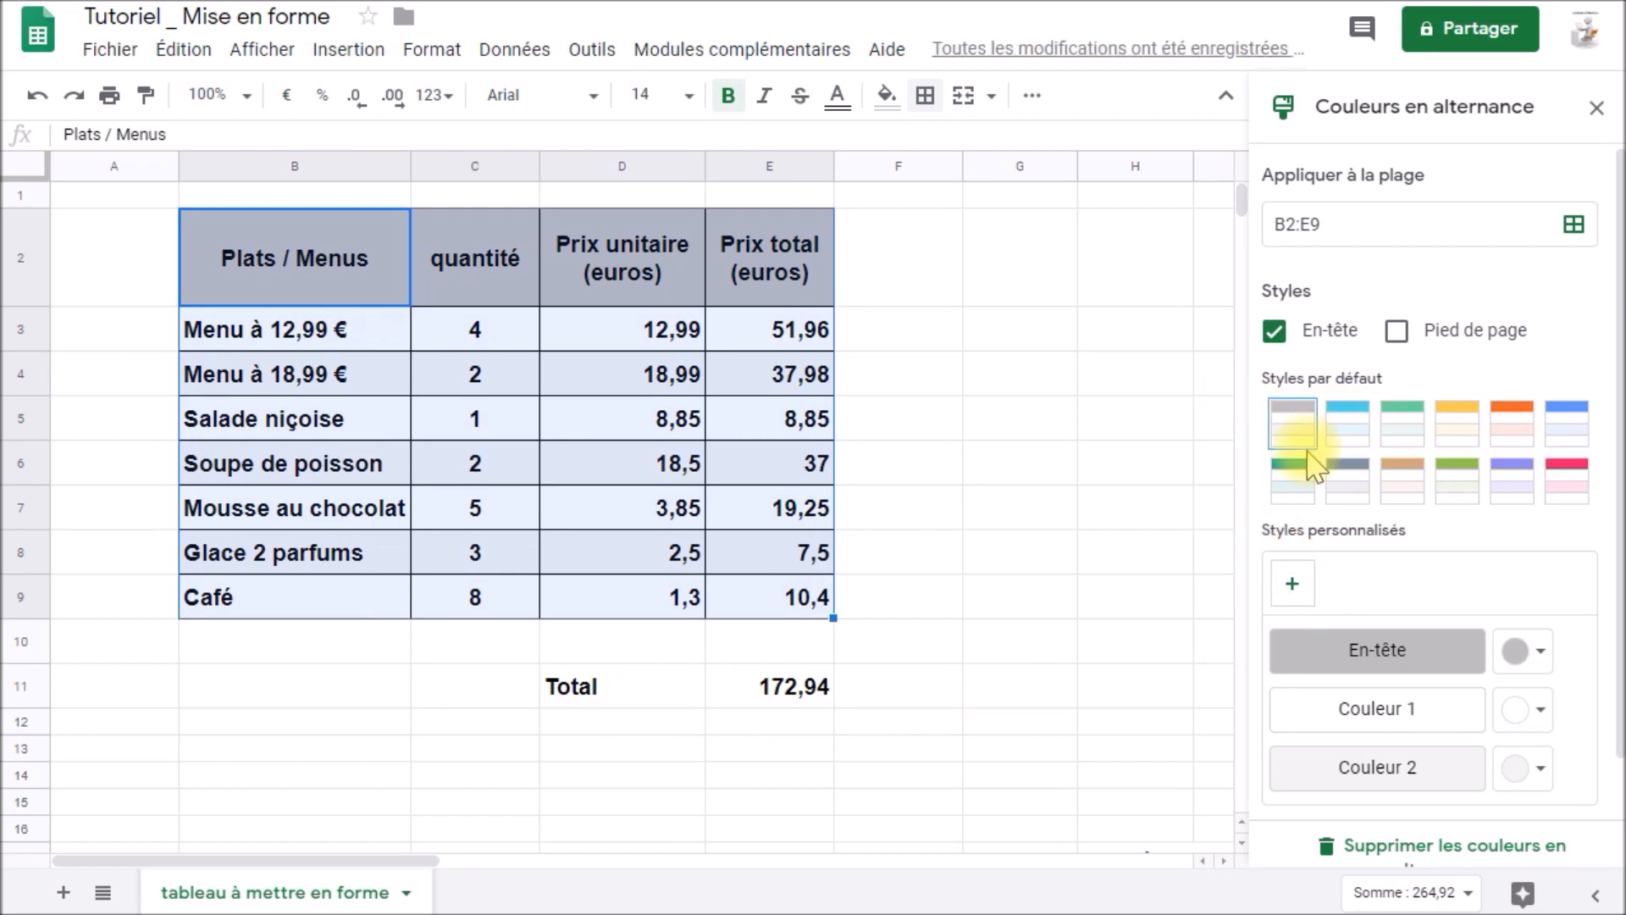
click(1349, 422)
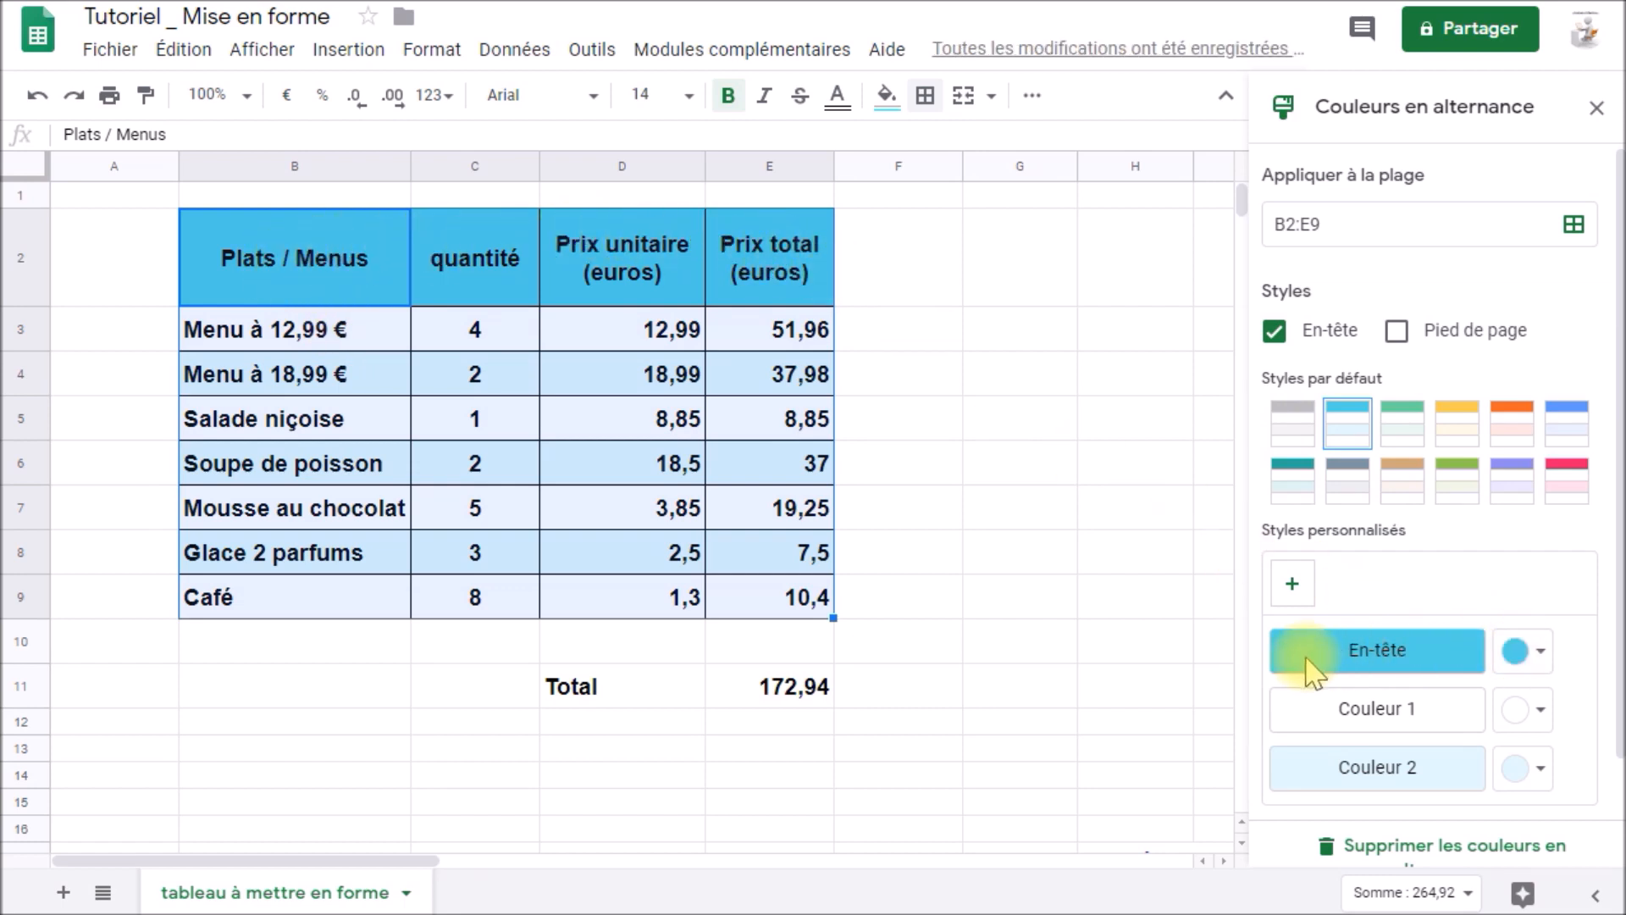
click(1389, 665)
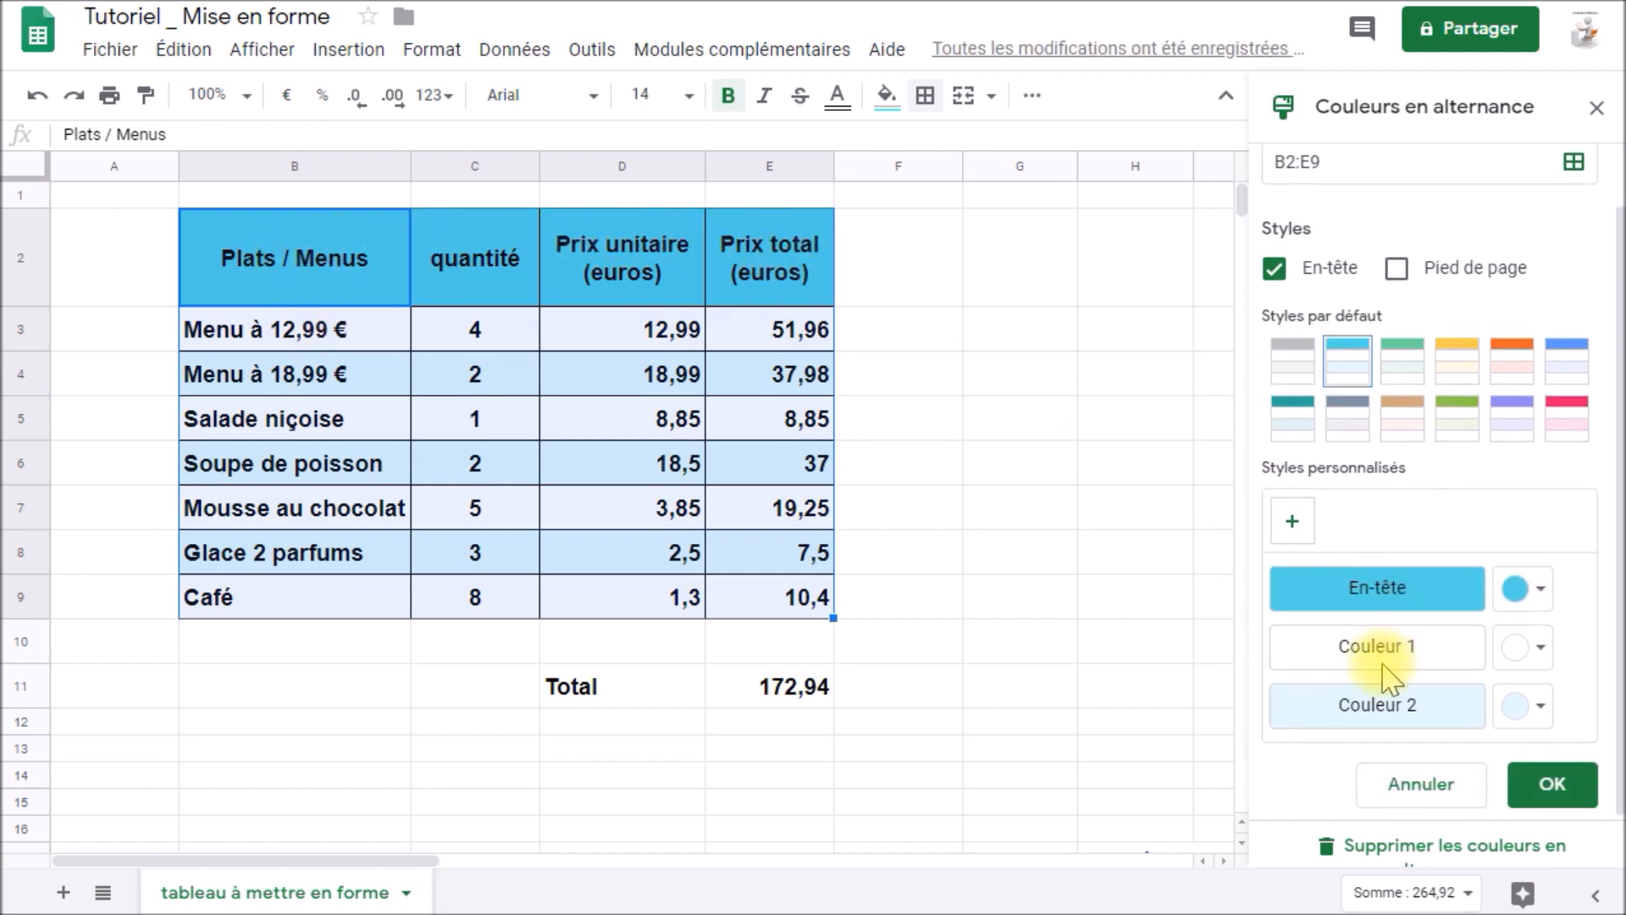
scroll(1383, 671, up, 1)
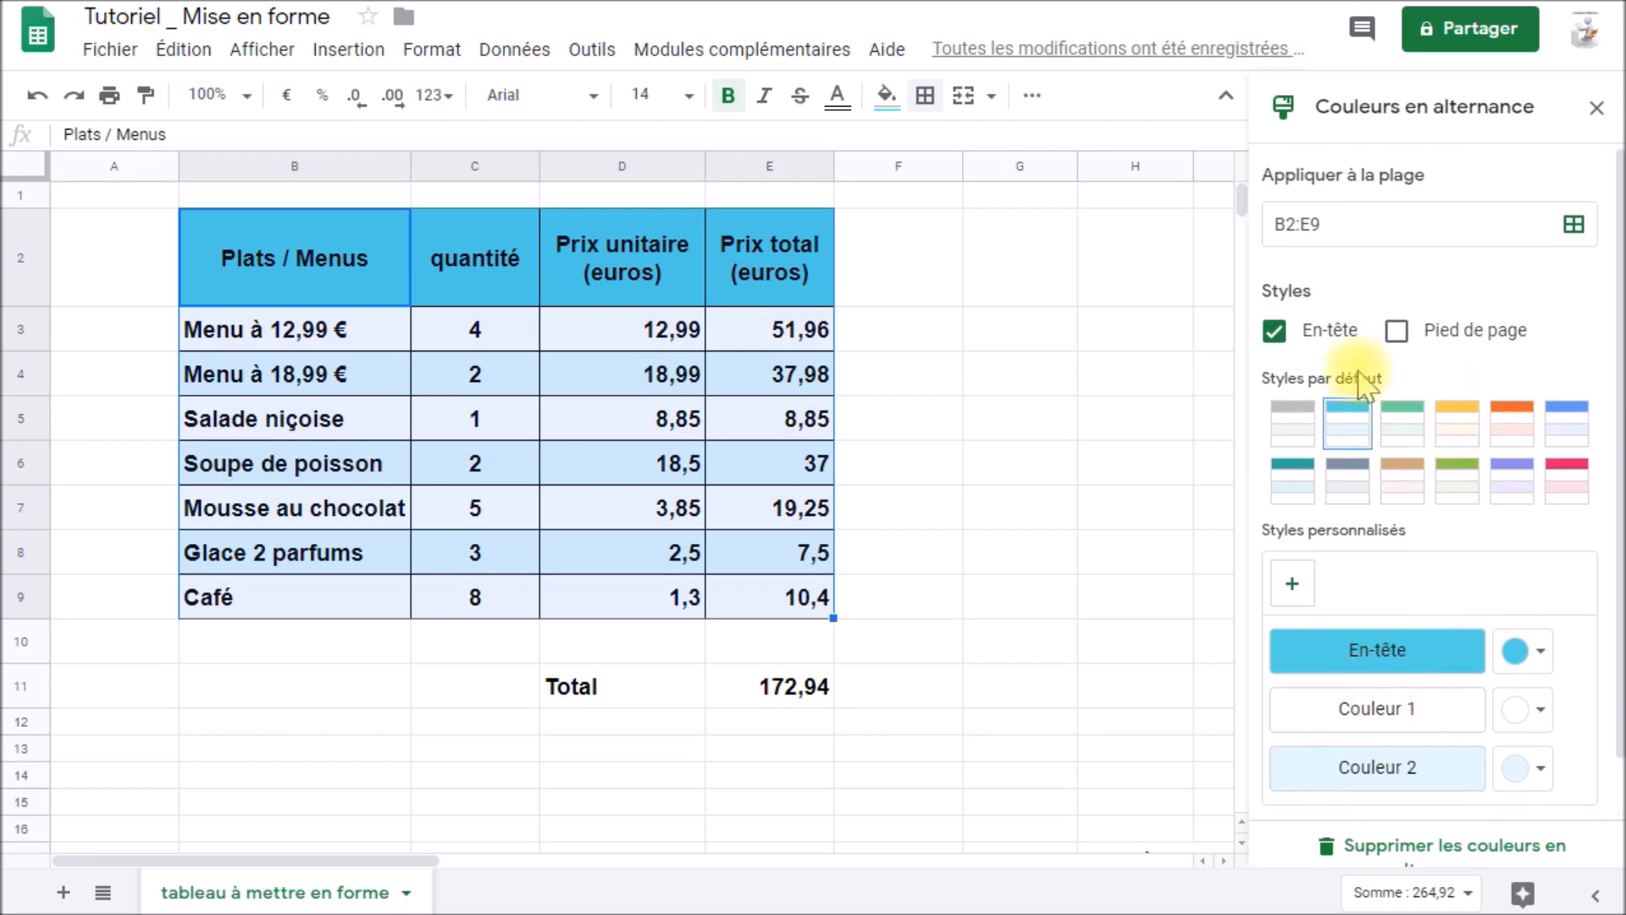
- Try the alternating colors without a header and with a footer, and finally restore the header-only setting
click(1275, 332)
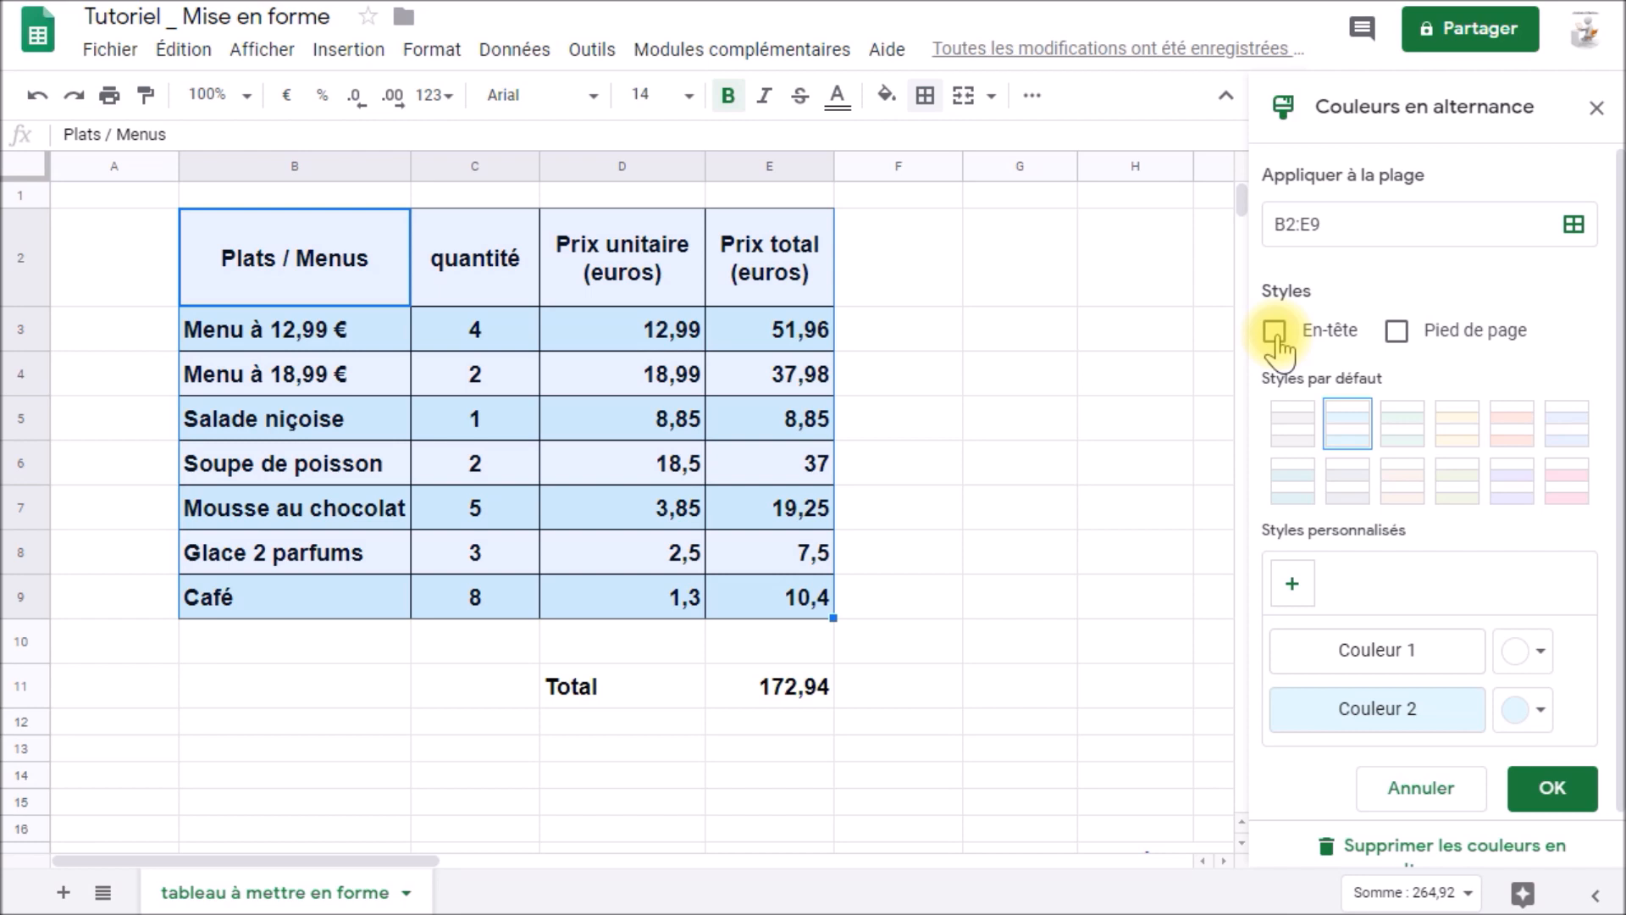
click(1275, 332)
click(1276, 332)
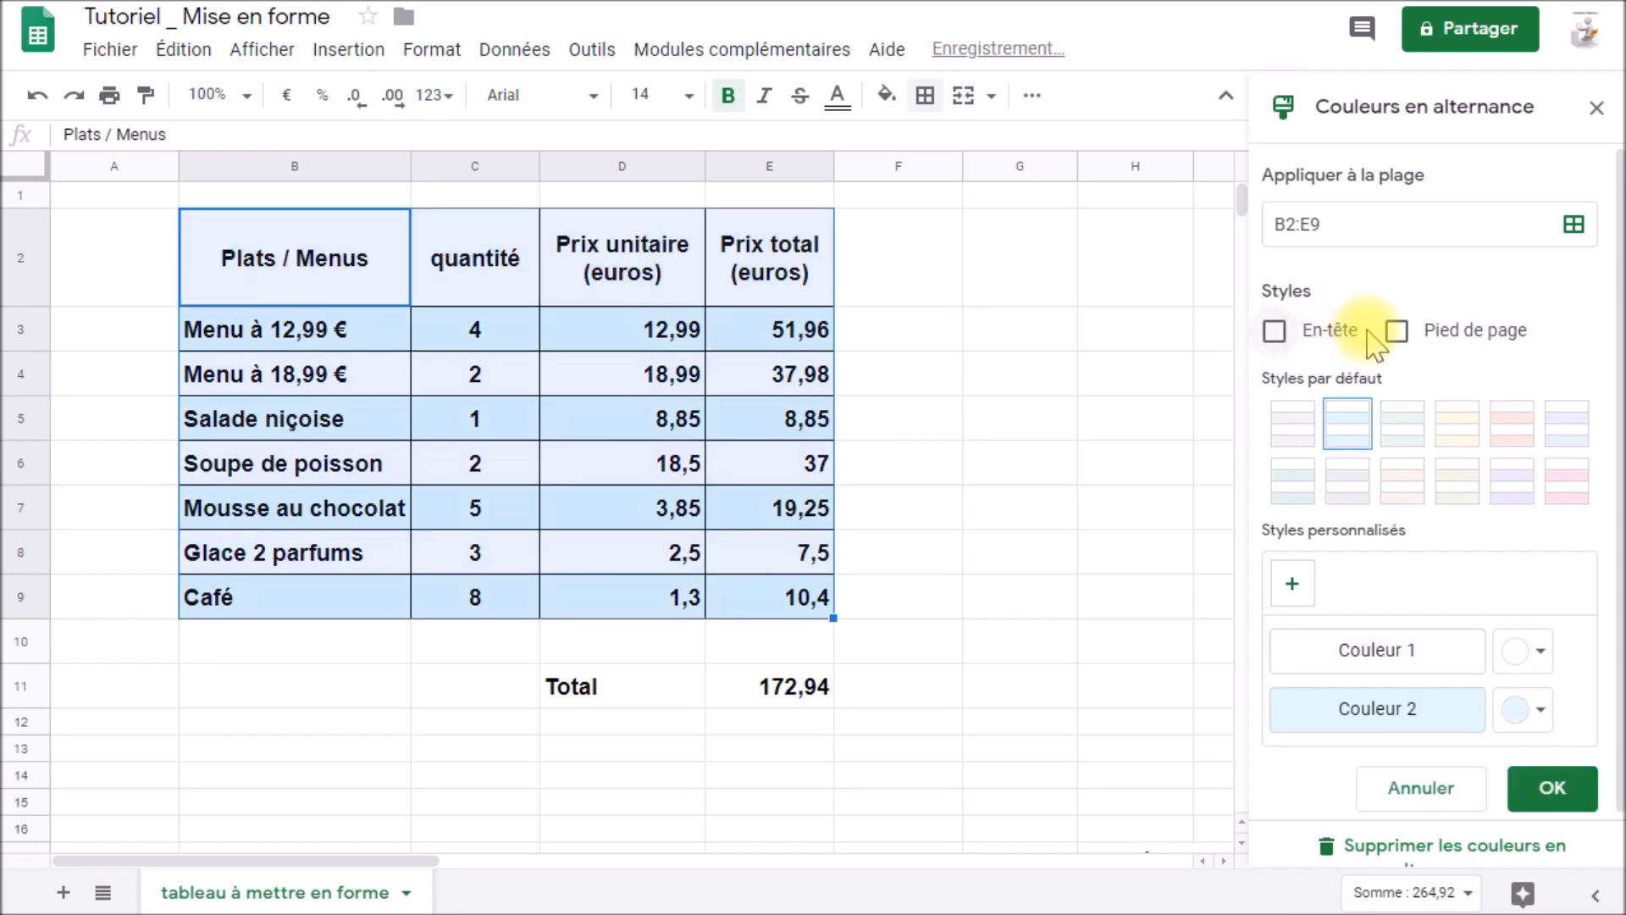
click(1396, 332)
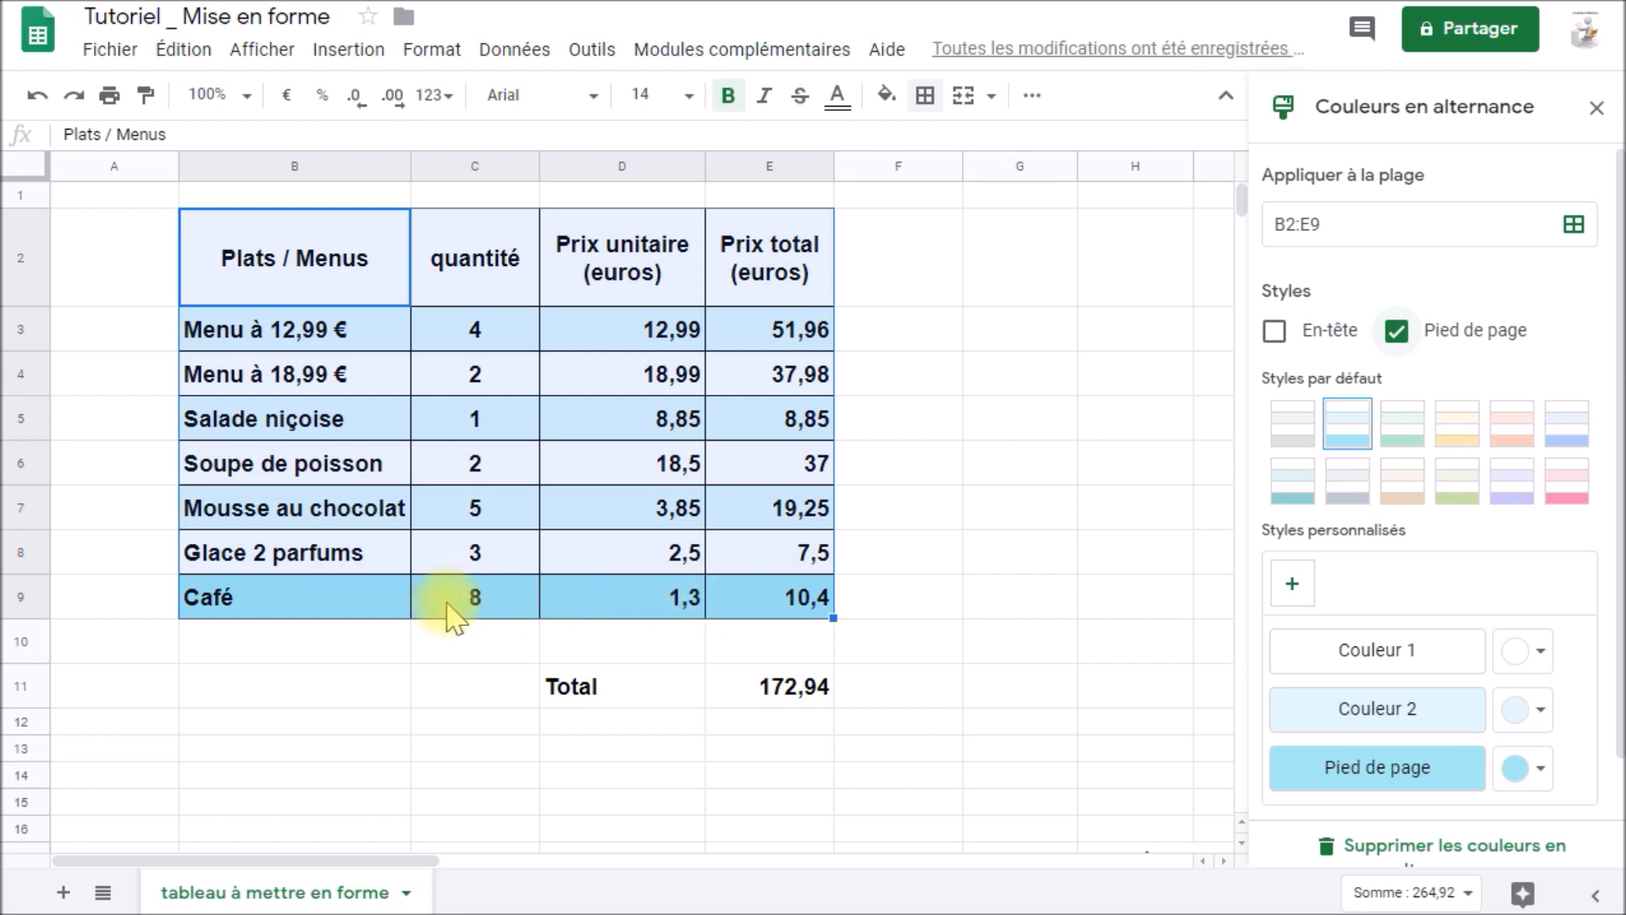
click(1276, 332)
click(1396, 331)
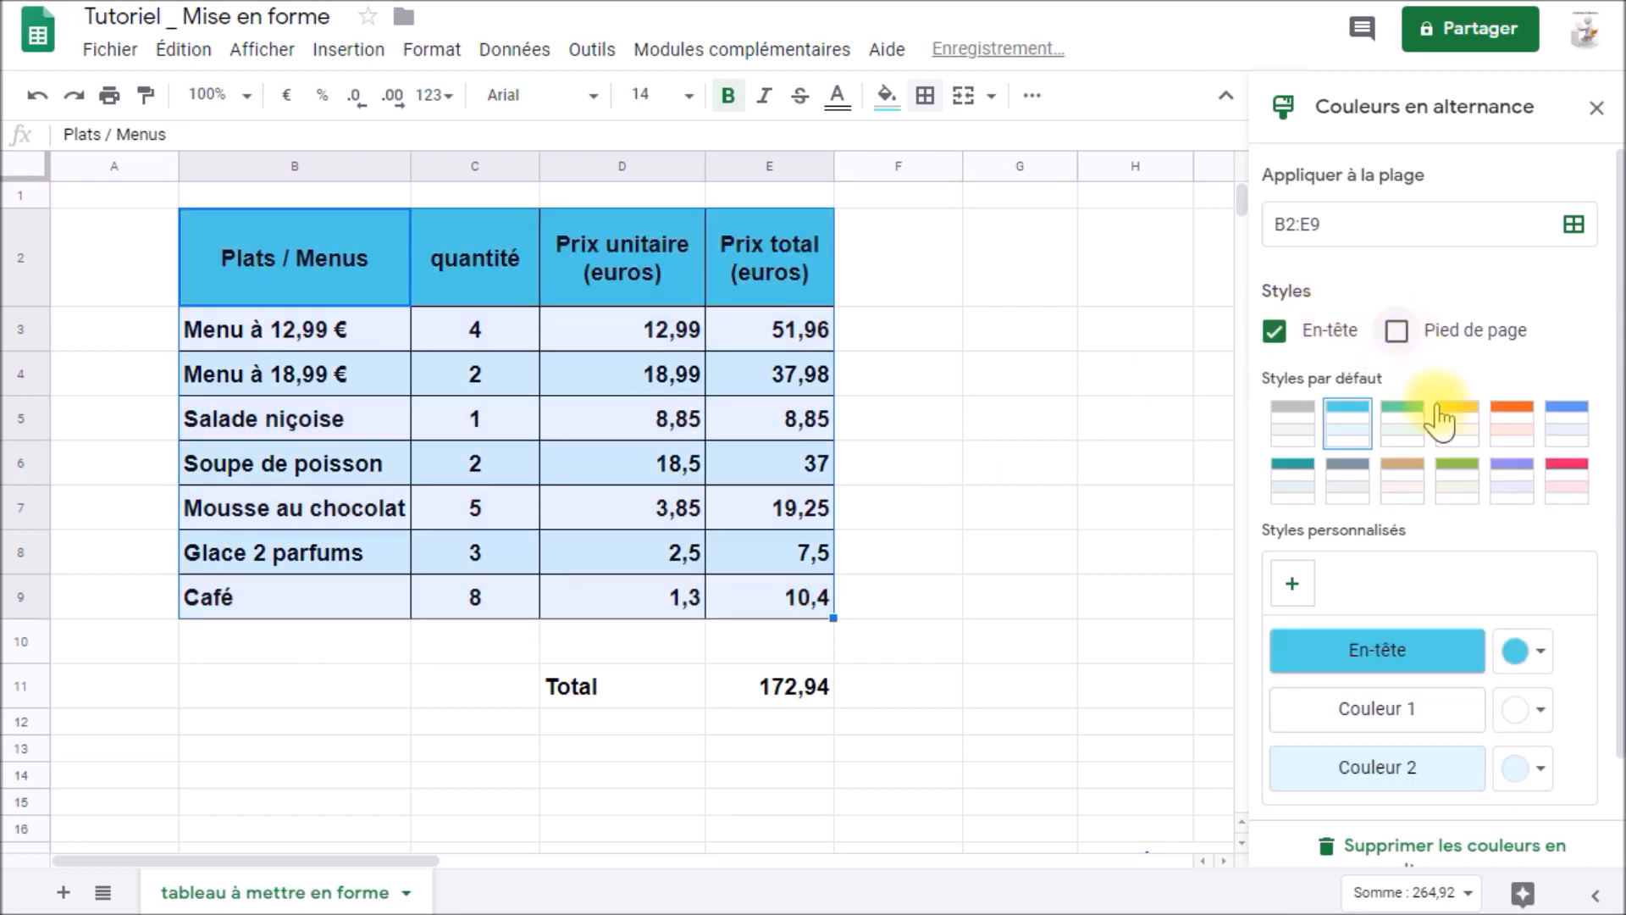
- Switch the alternating colors to the green default style and apply them to the table
click(1406, 427)
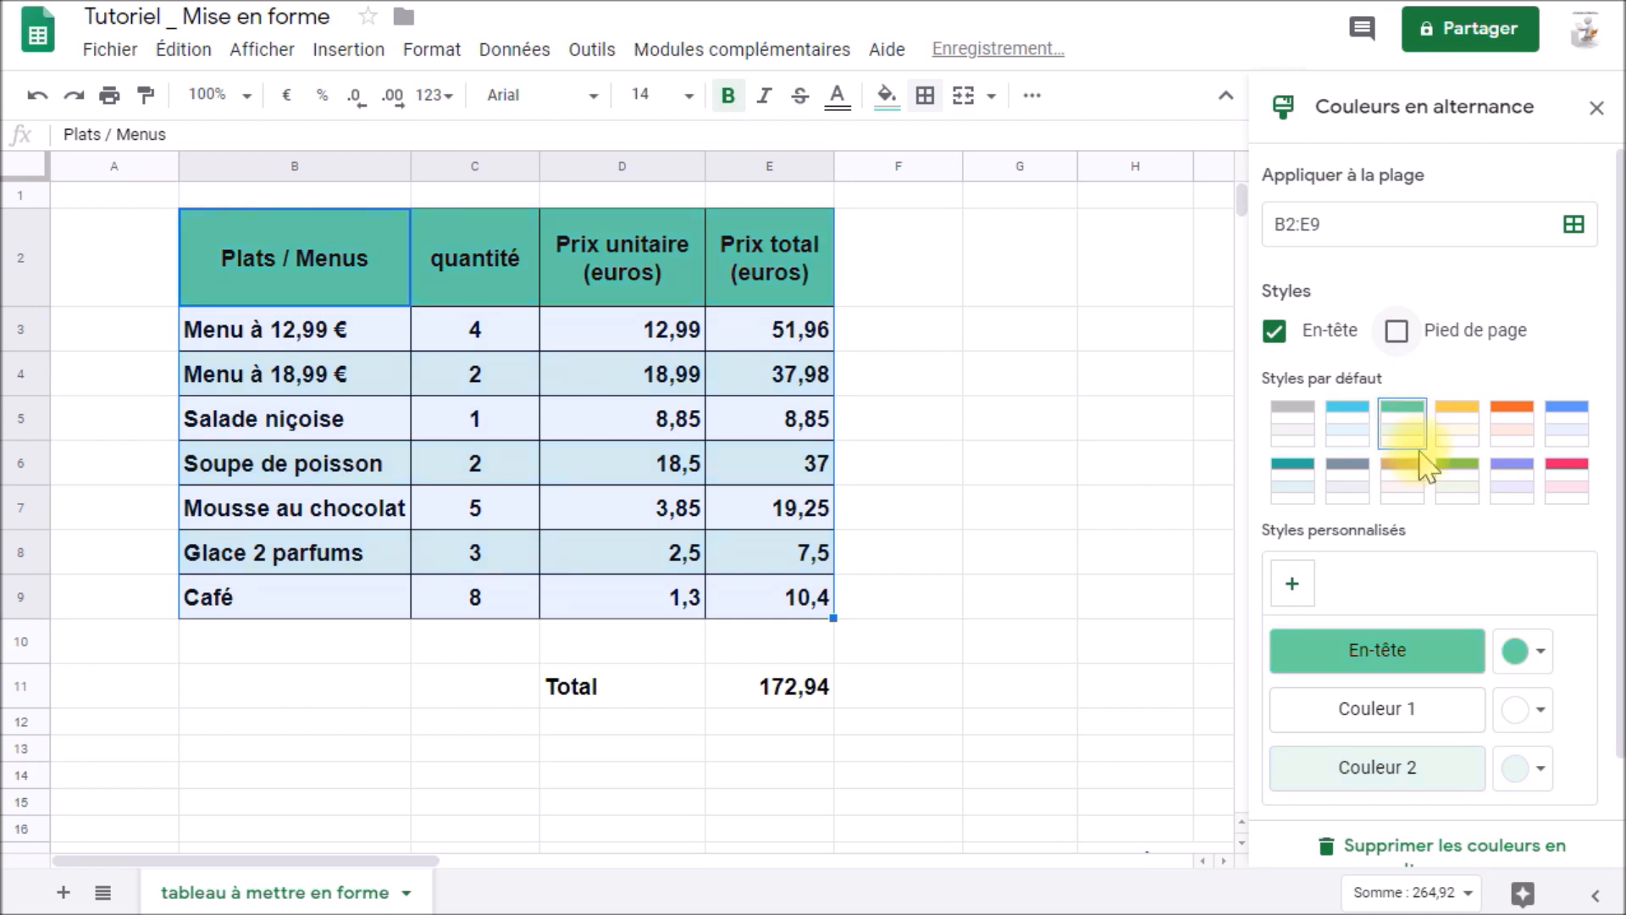
scroll(1394, 449, down, 1)
click(1556, 792)
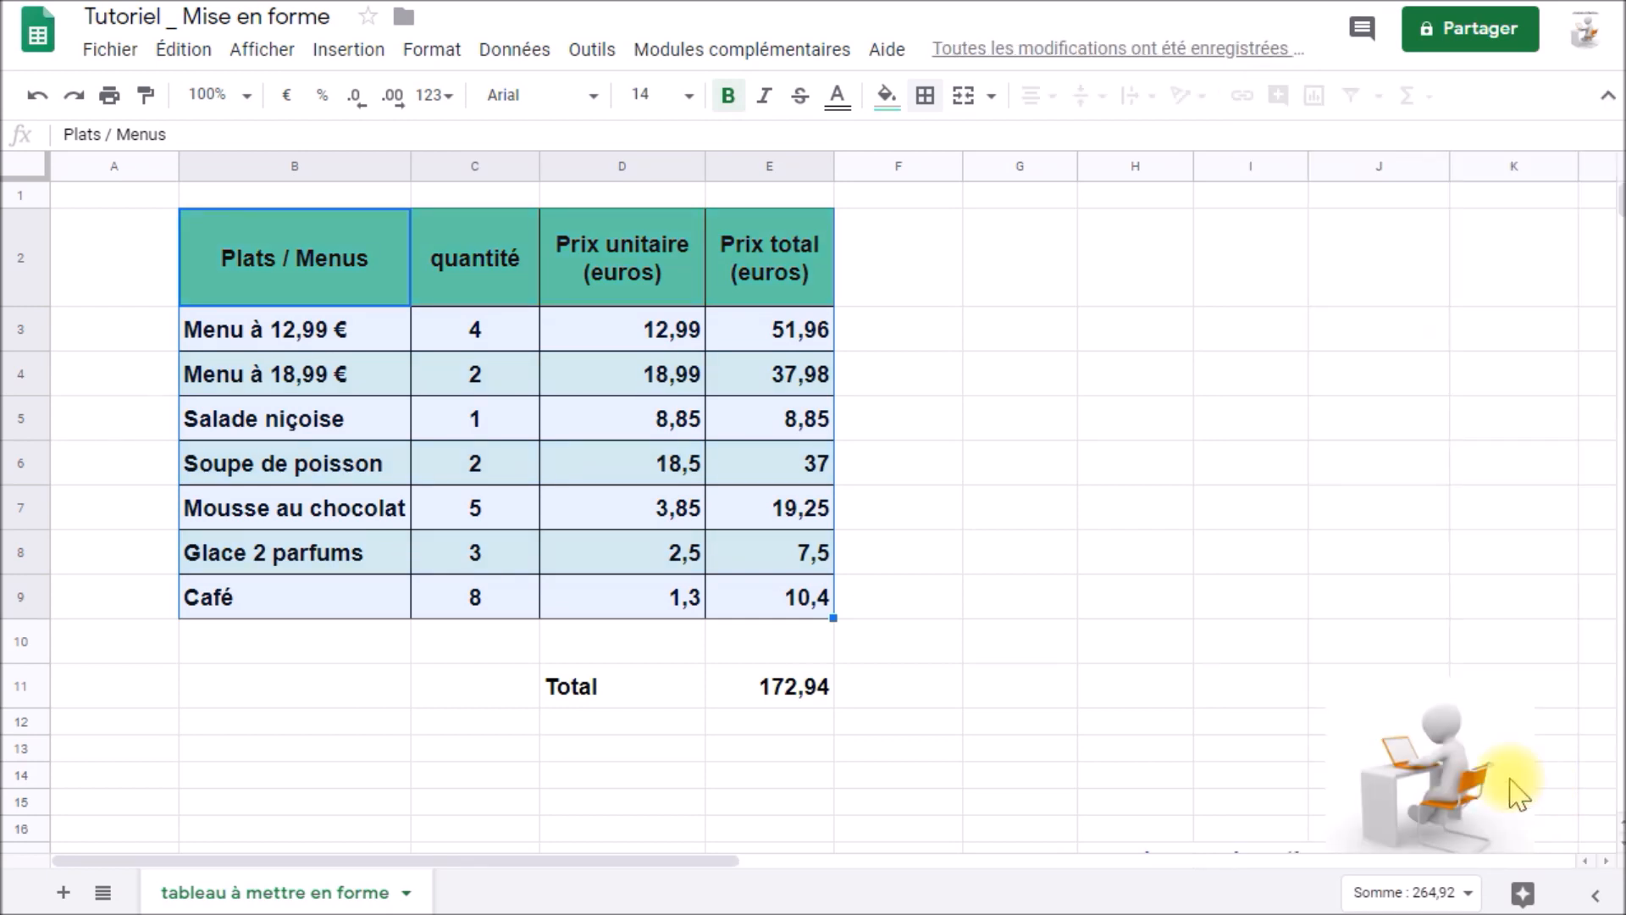
click(906, 408)
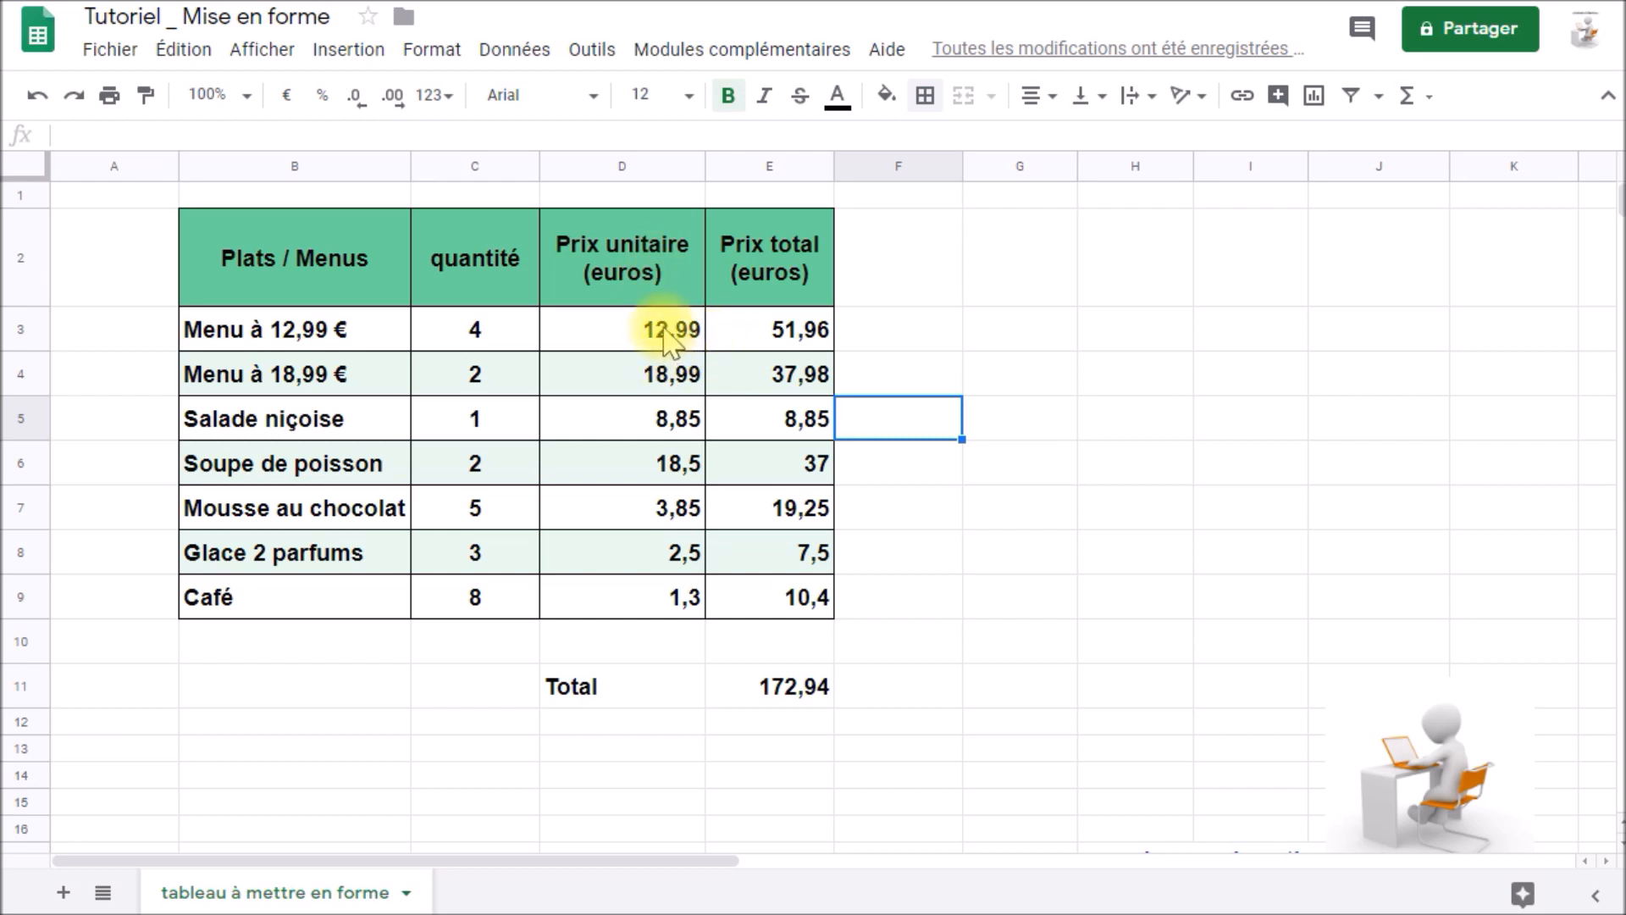
- Format the unit and total prices in D3:E9 with the Comptabilité (accounting) number format in euros
drag(662, 330, 788, 598)
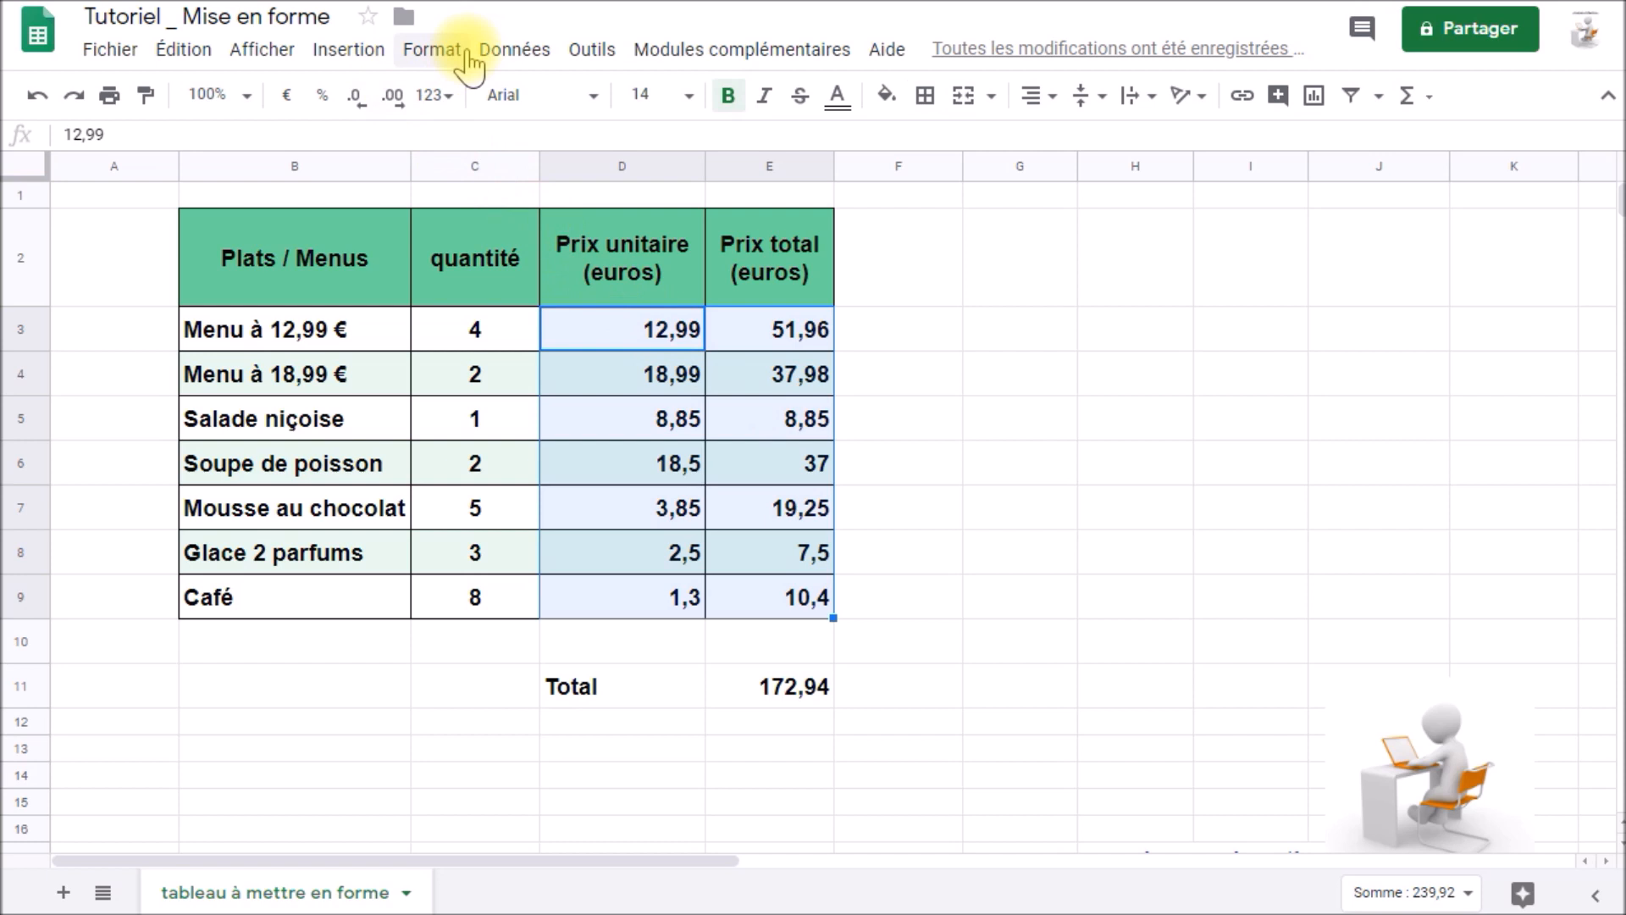
click(433, 51)
mouse_move(492, 165)
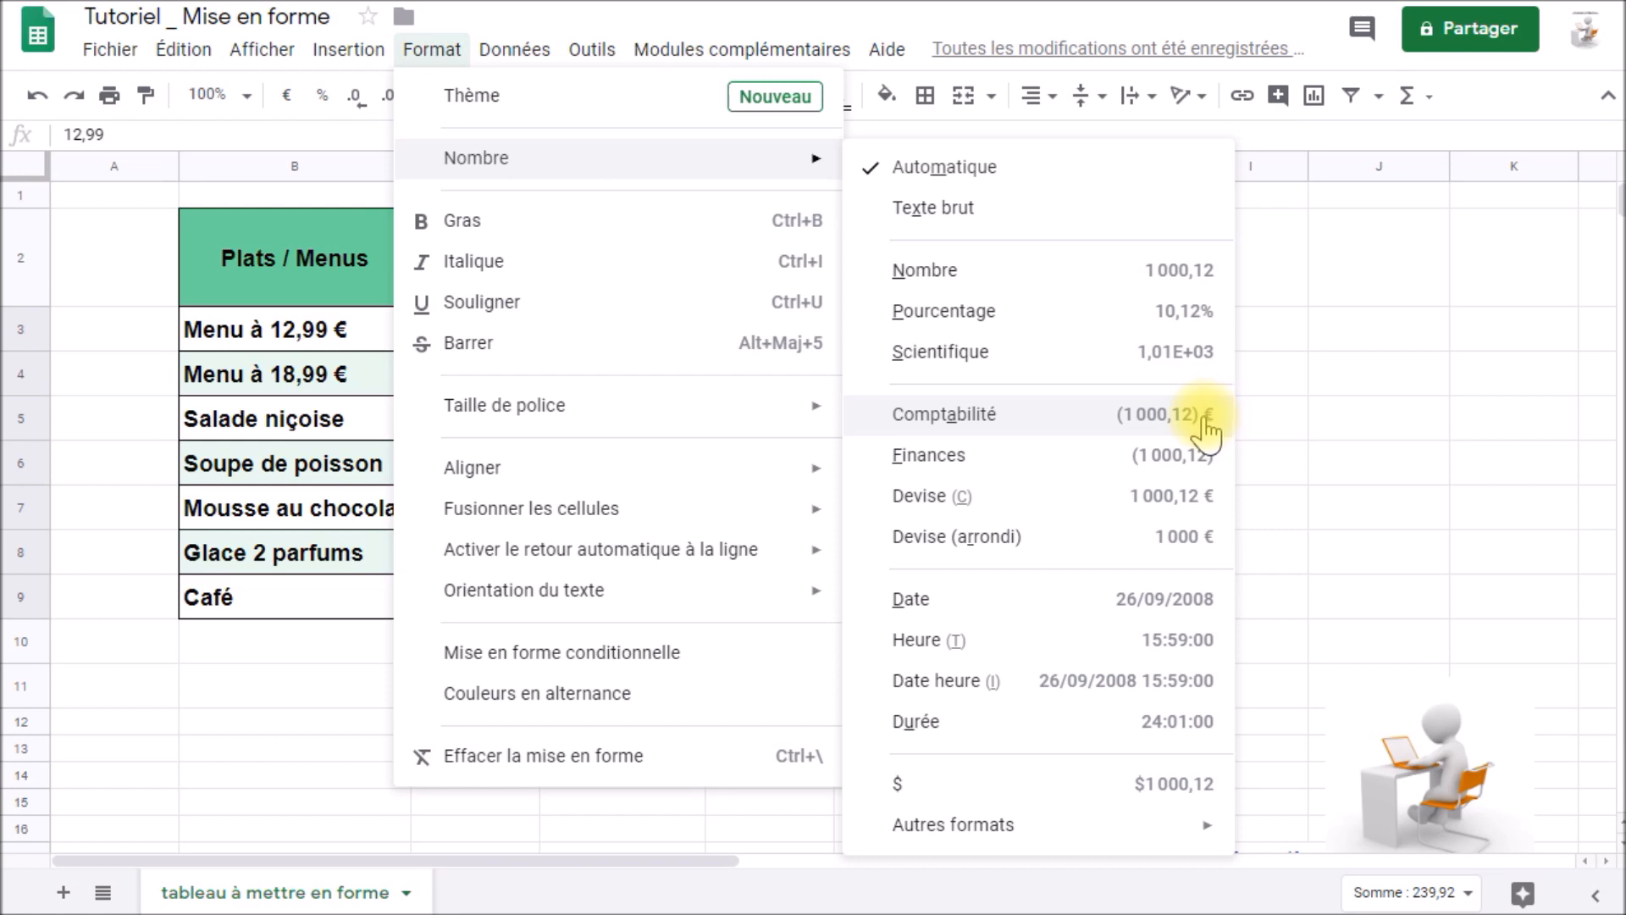
mouse_move(1008, 828)
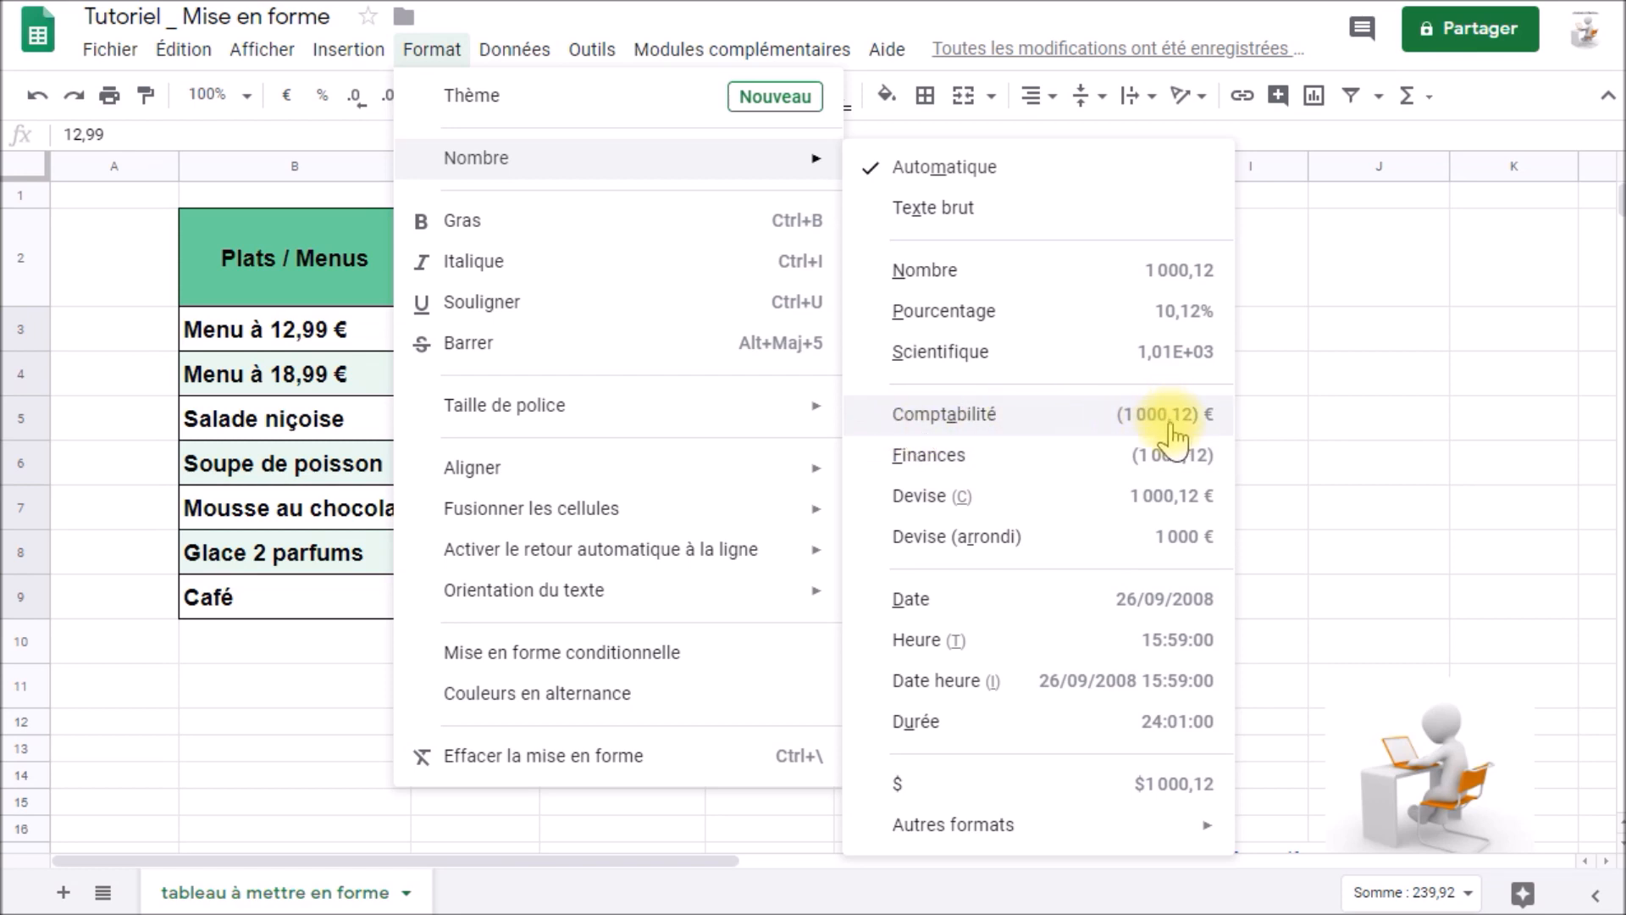
click(1171, 417)
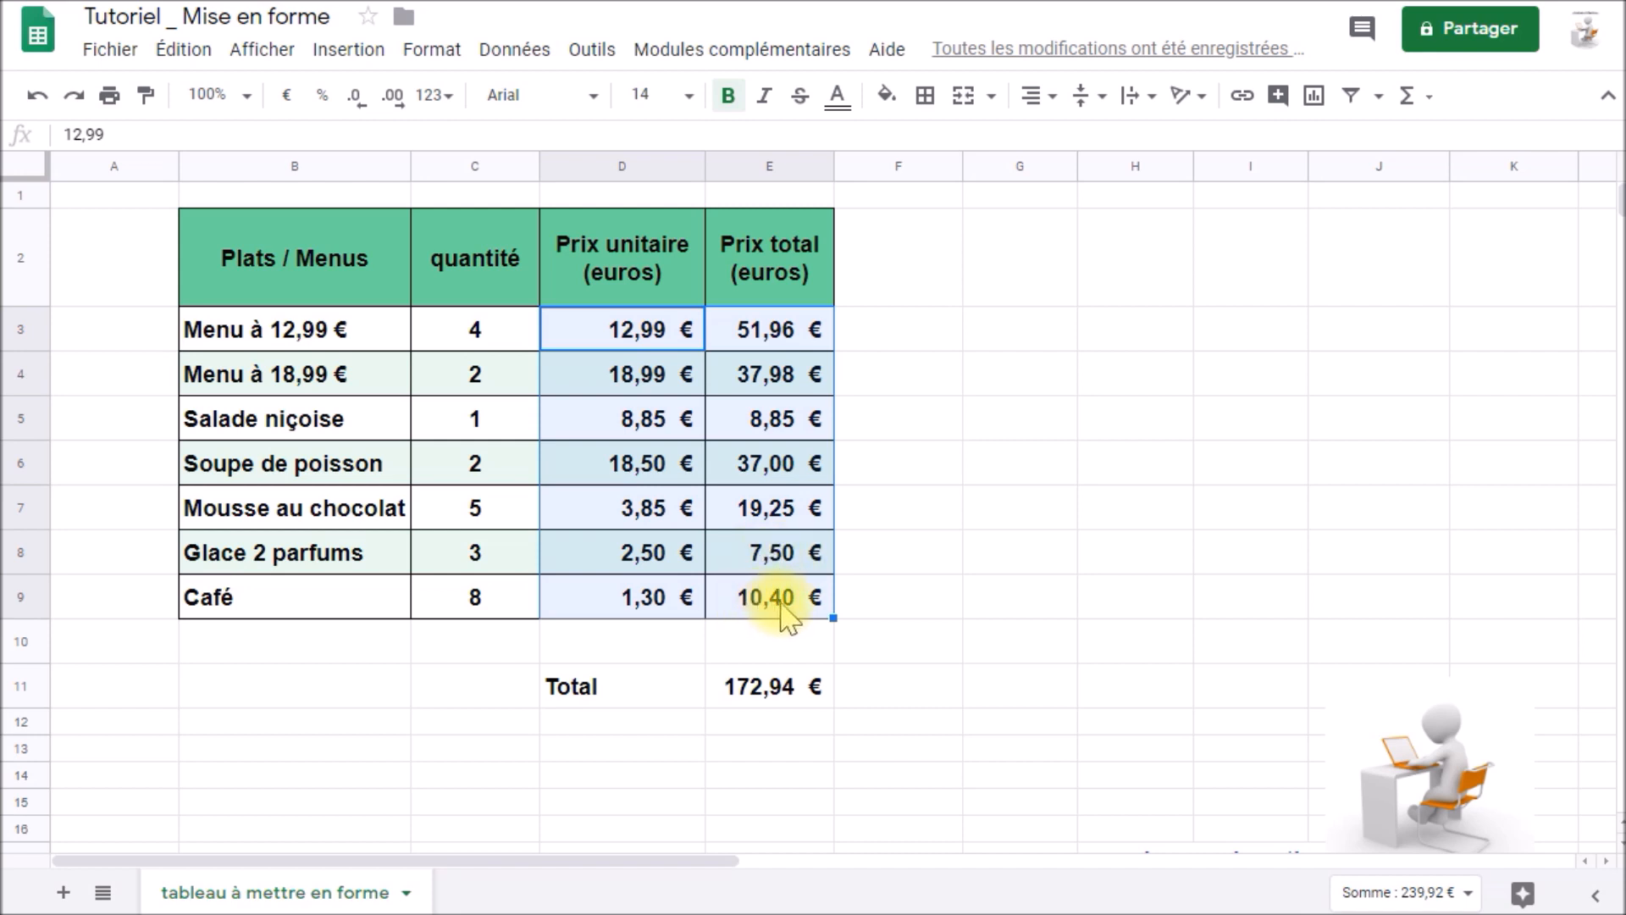
click(864, 518)
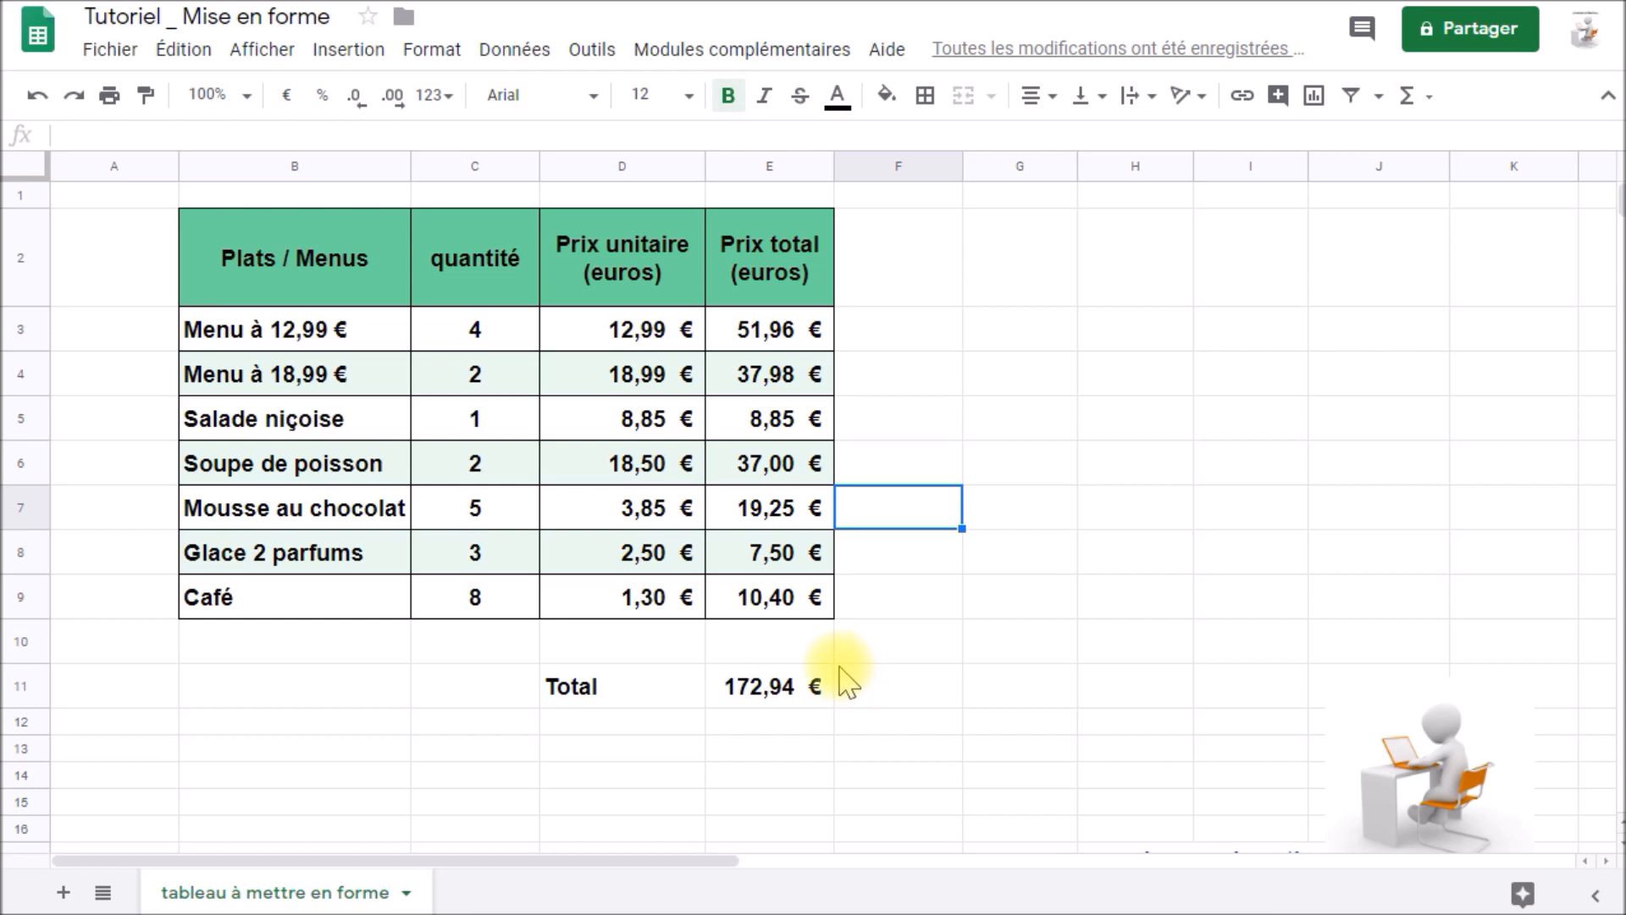
- Try orange text on the total prices in E3:E9, and finally color them dark red
drag(776, 330, 772, 597)
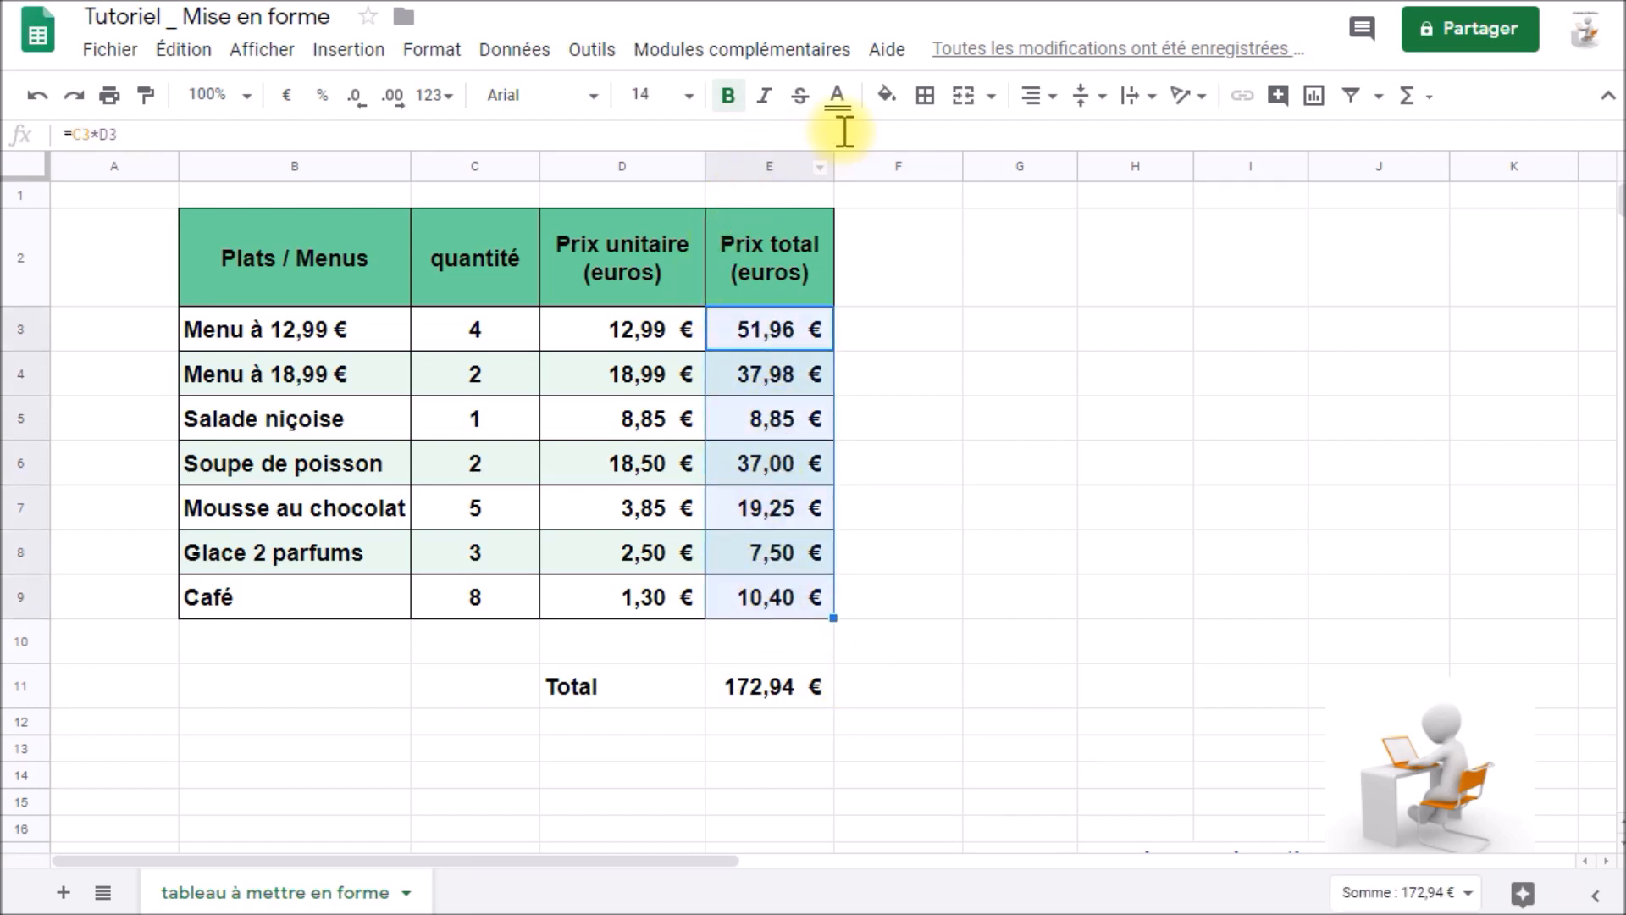
click(838, 96)
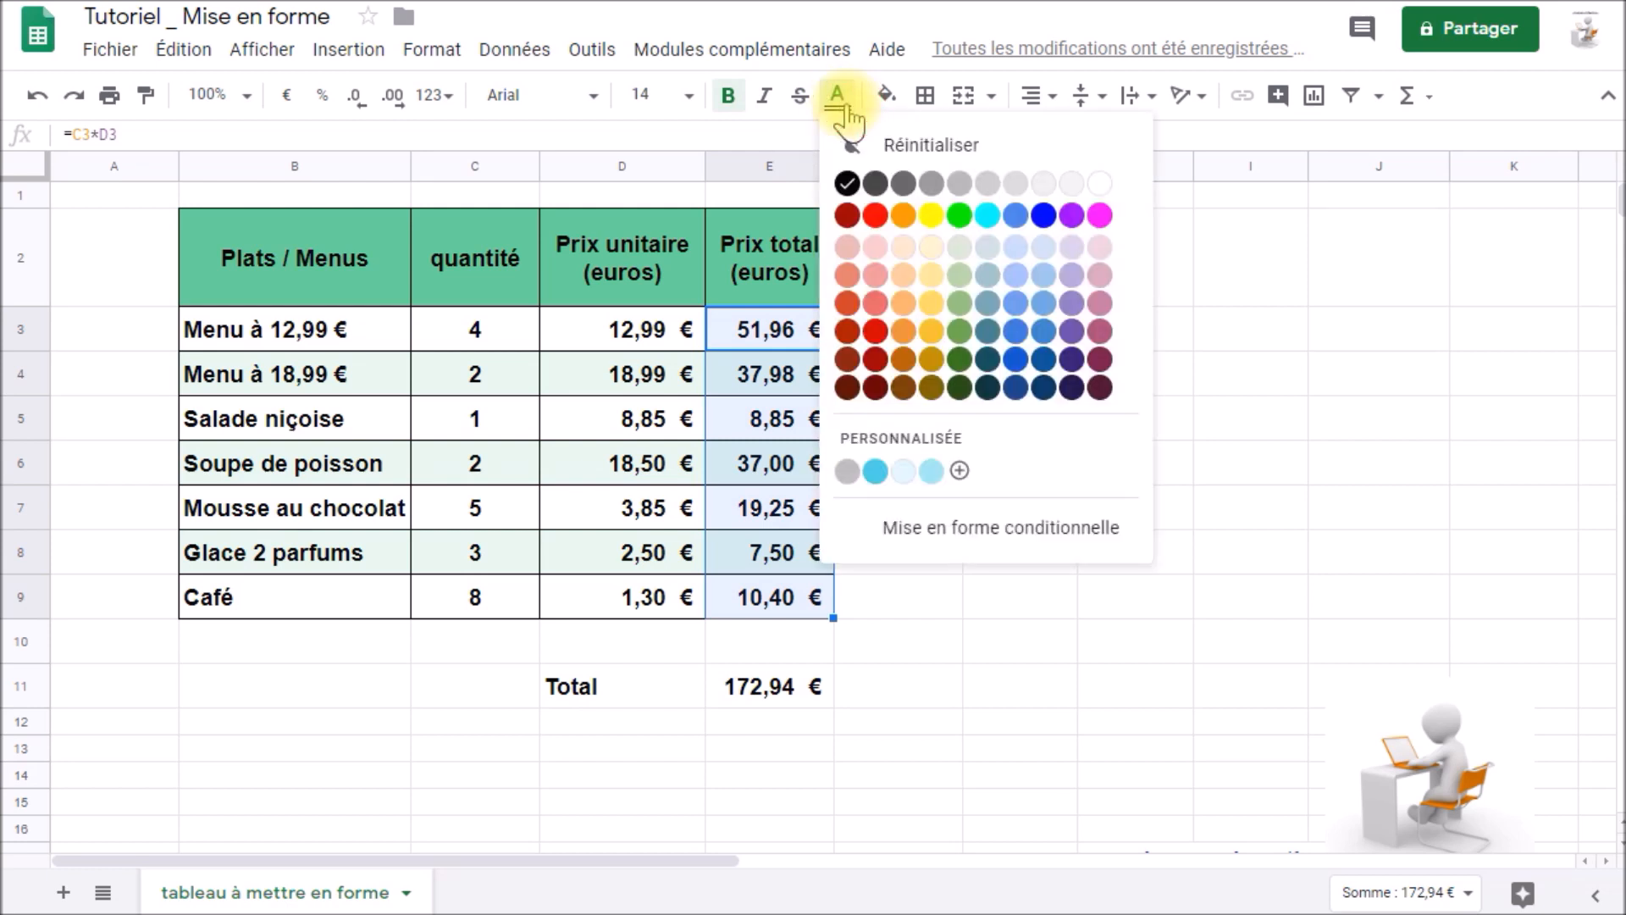
click(904, 217)
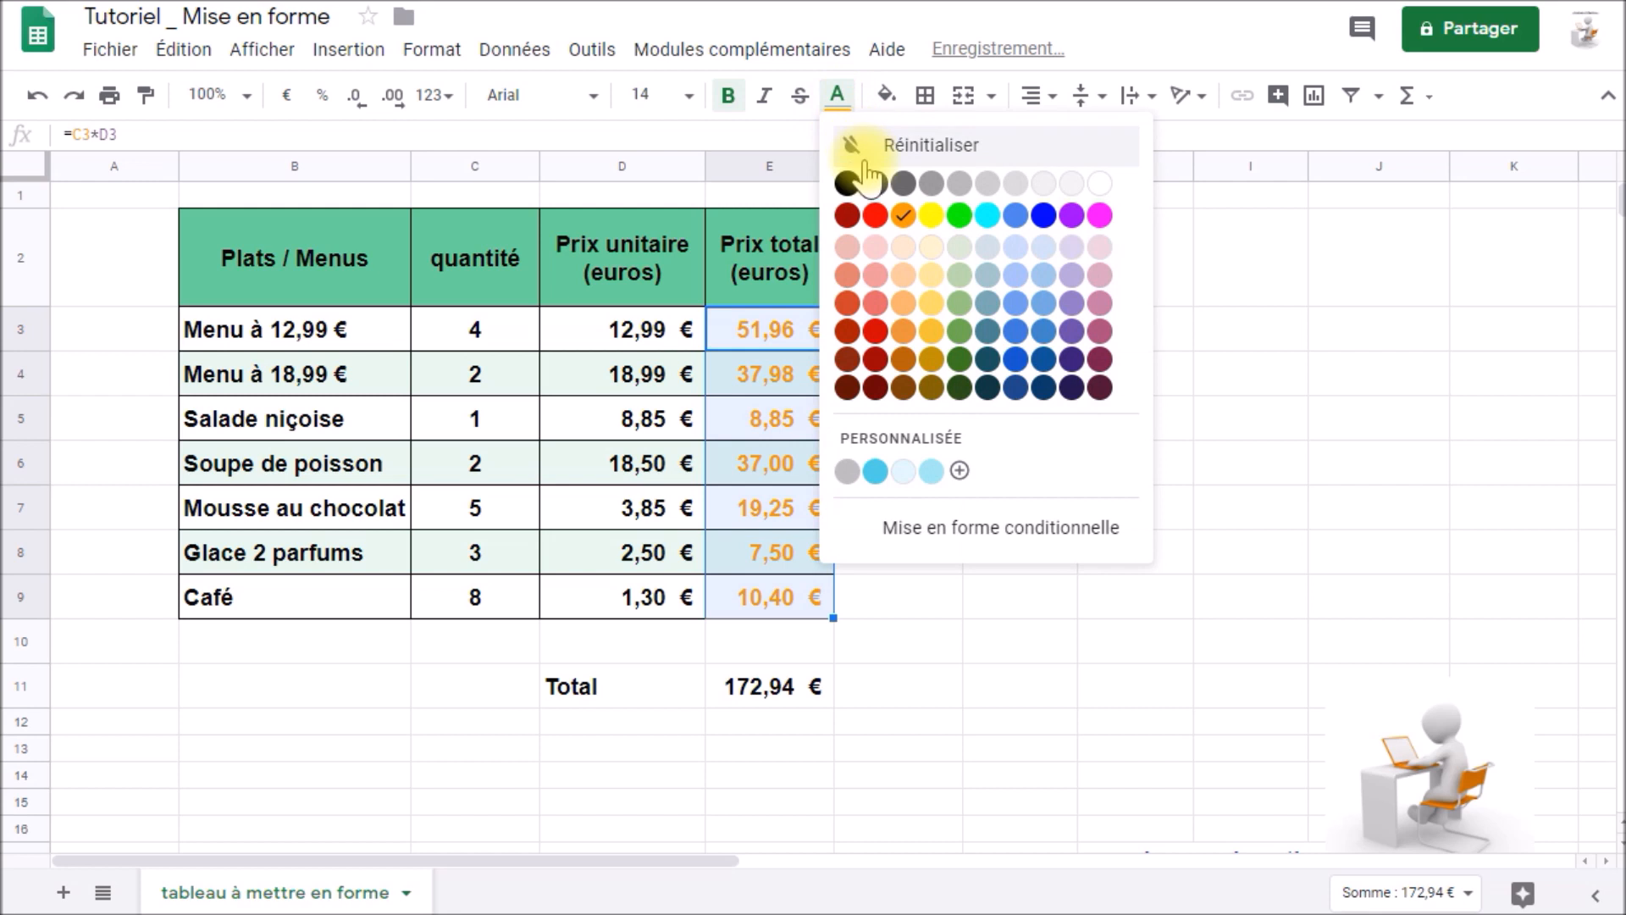
click(875, 332)
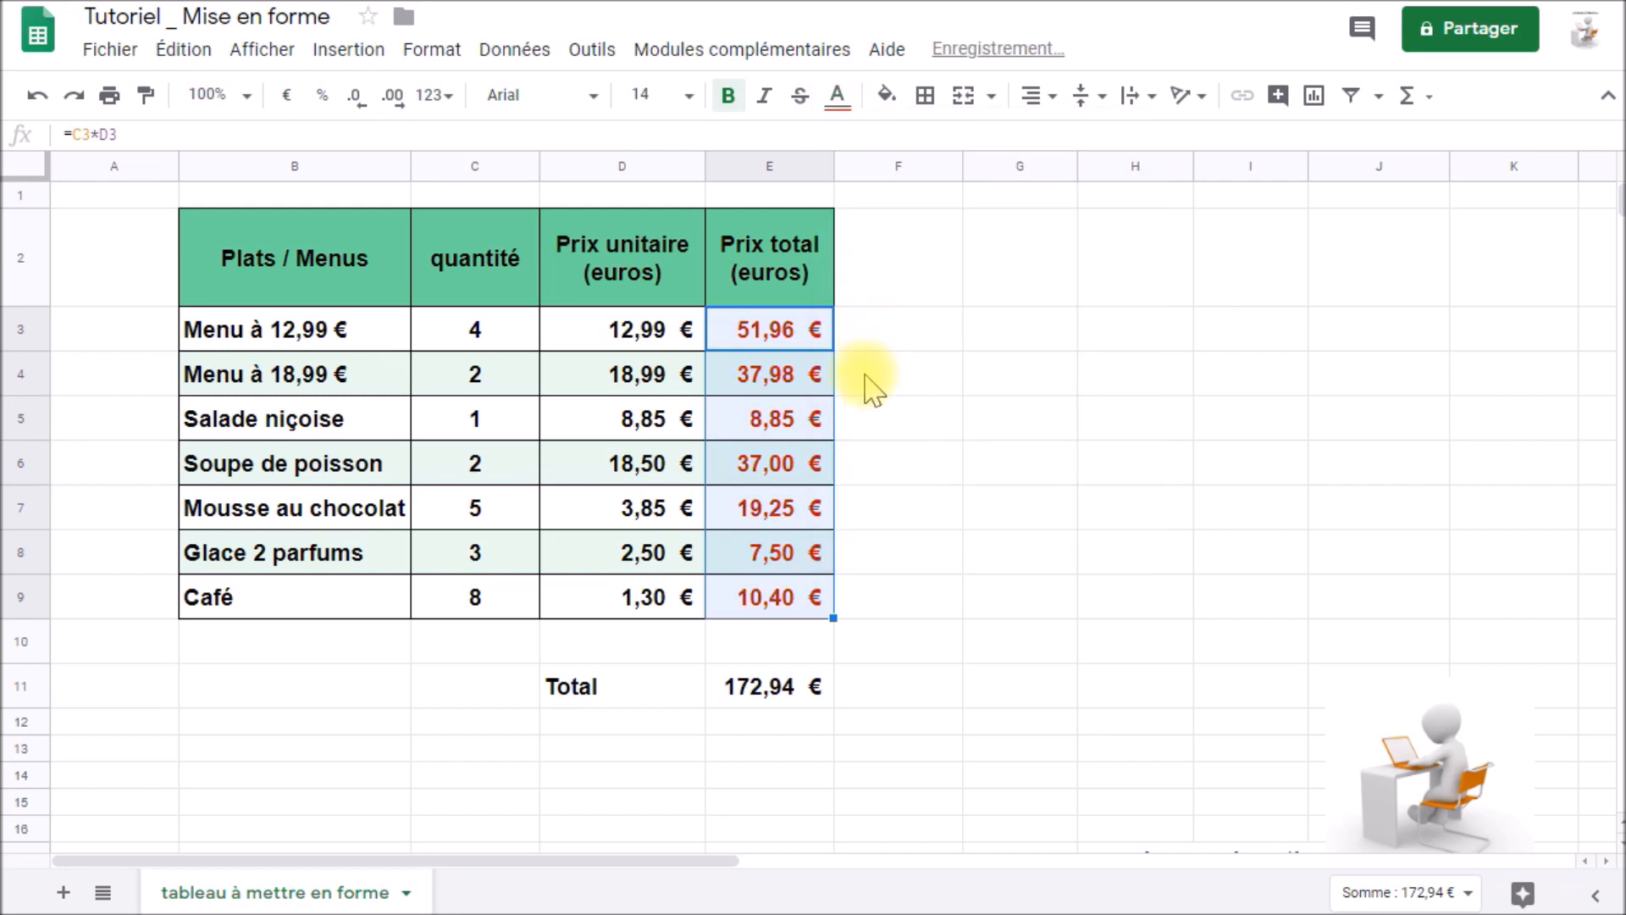
click(871, 374)
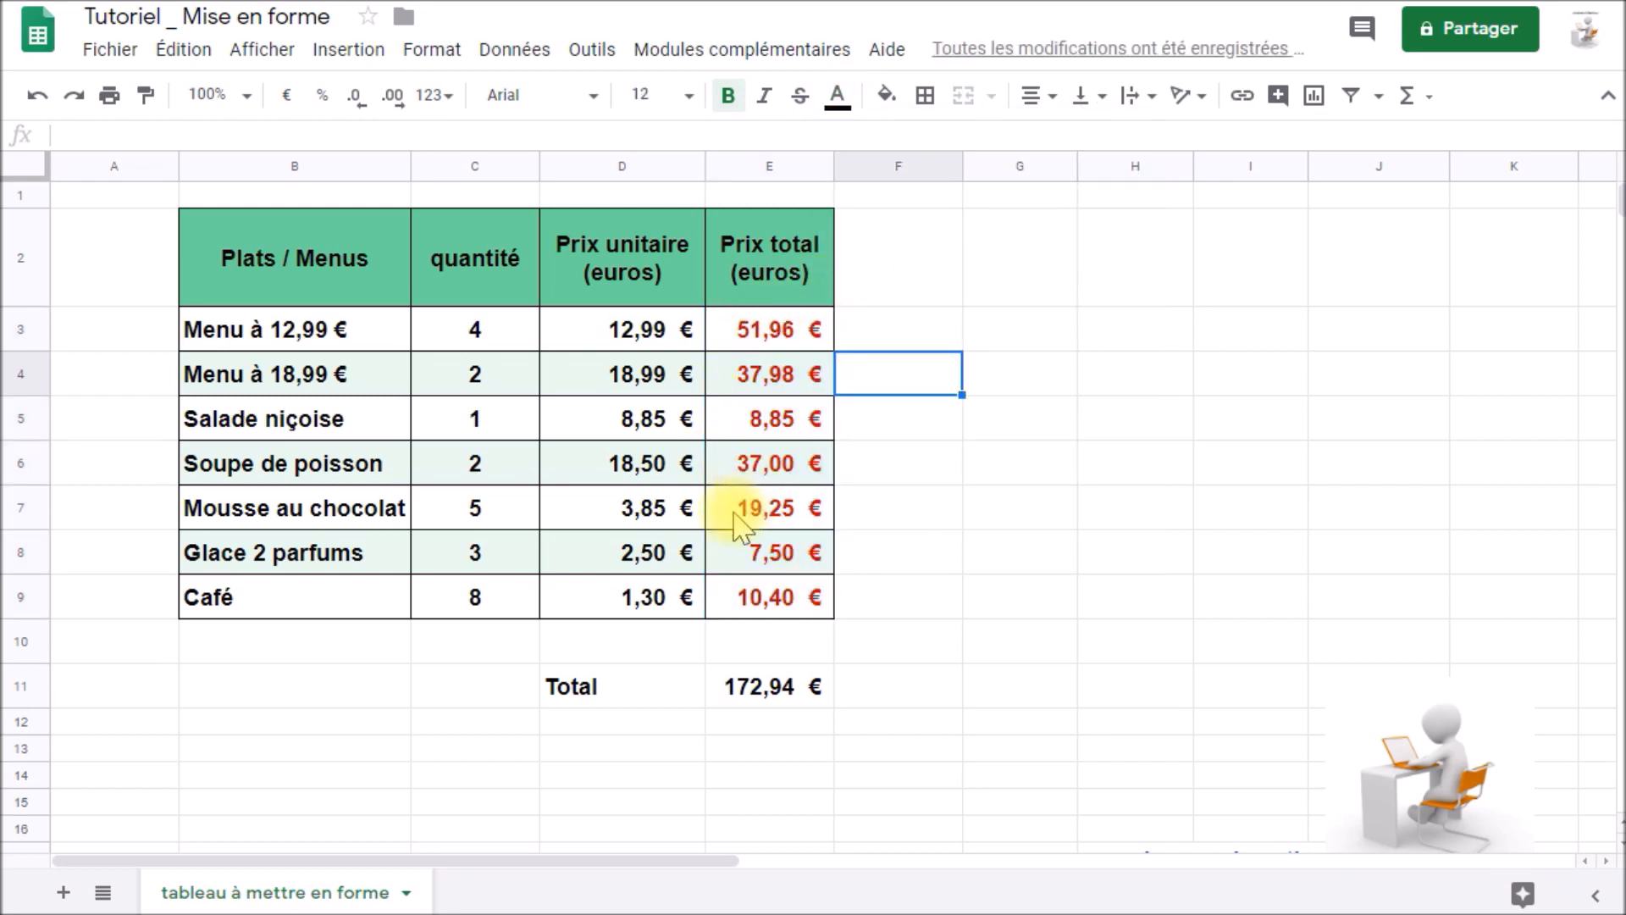
- Right-align the Total label in cell D11
click(642, 696)
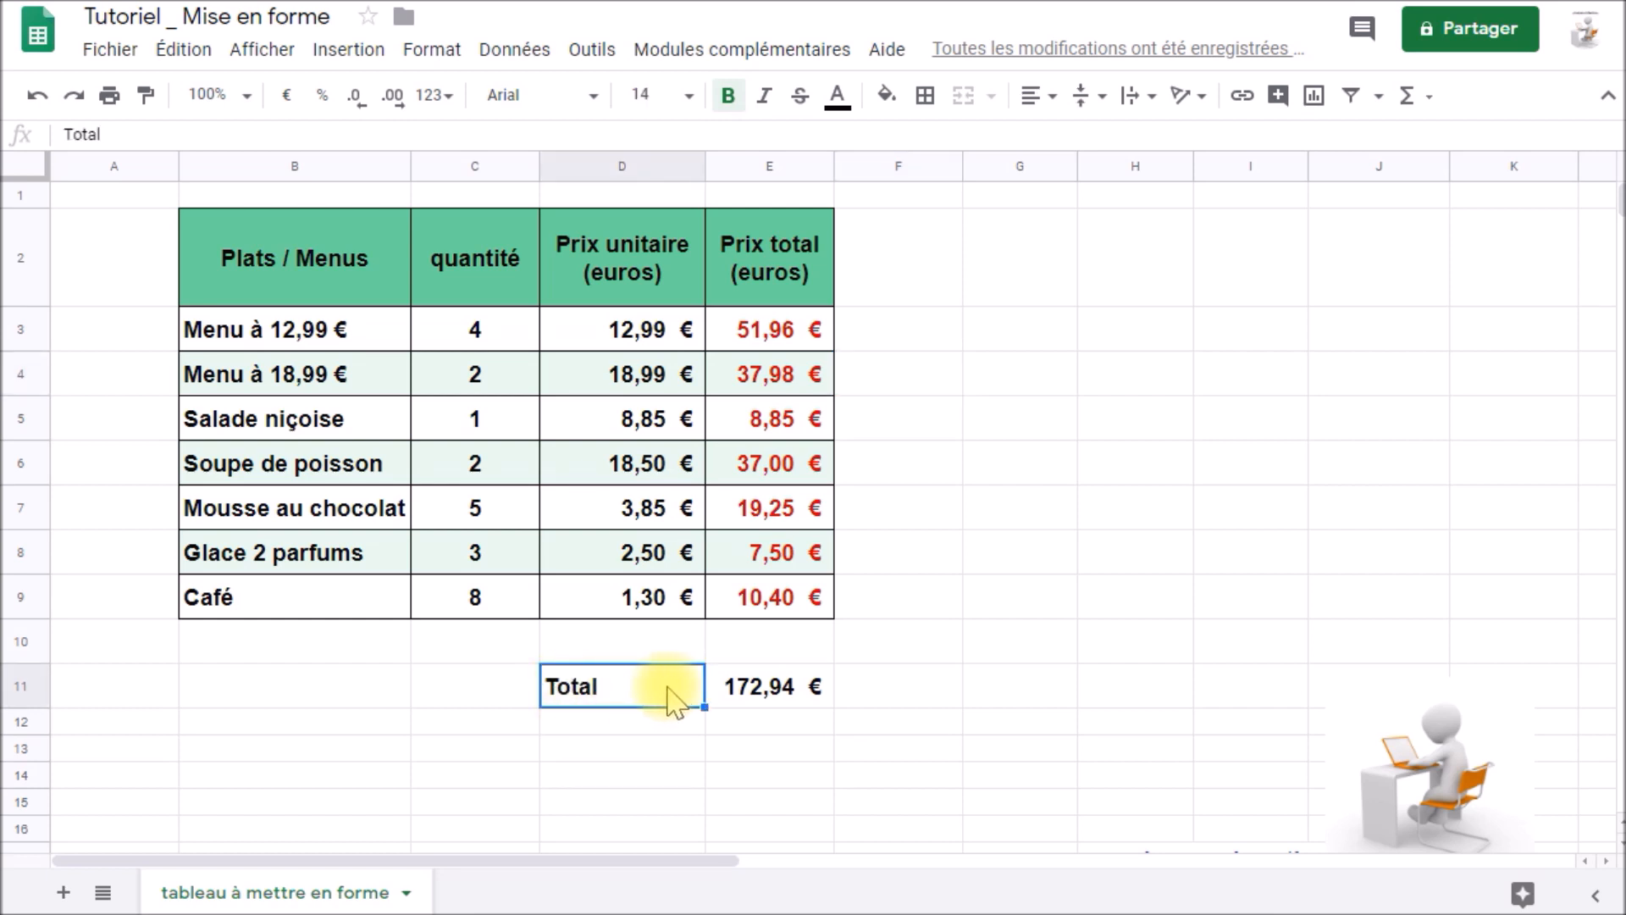
click(1050, 98)
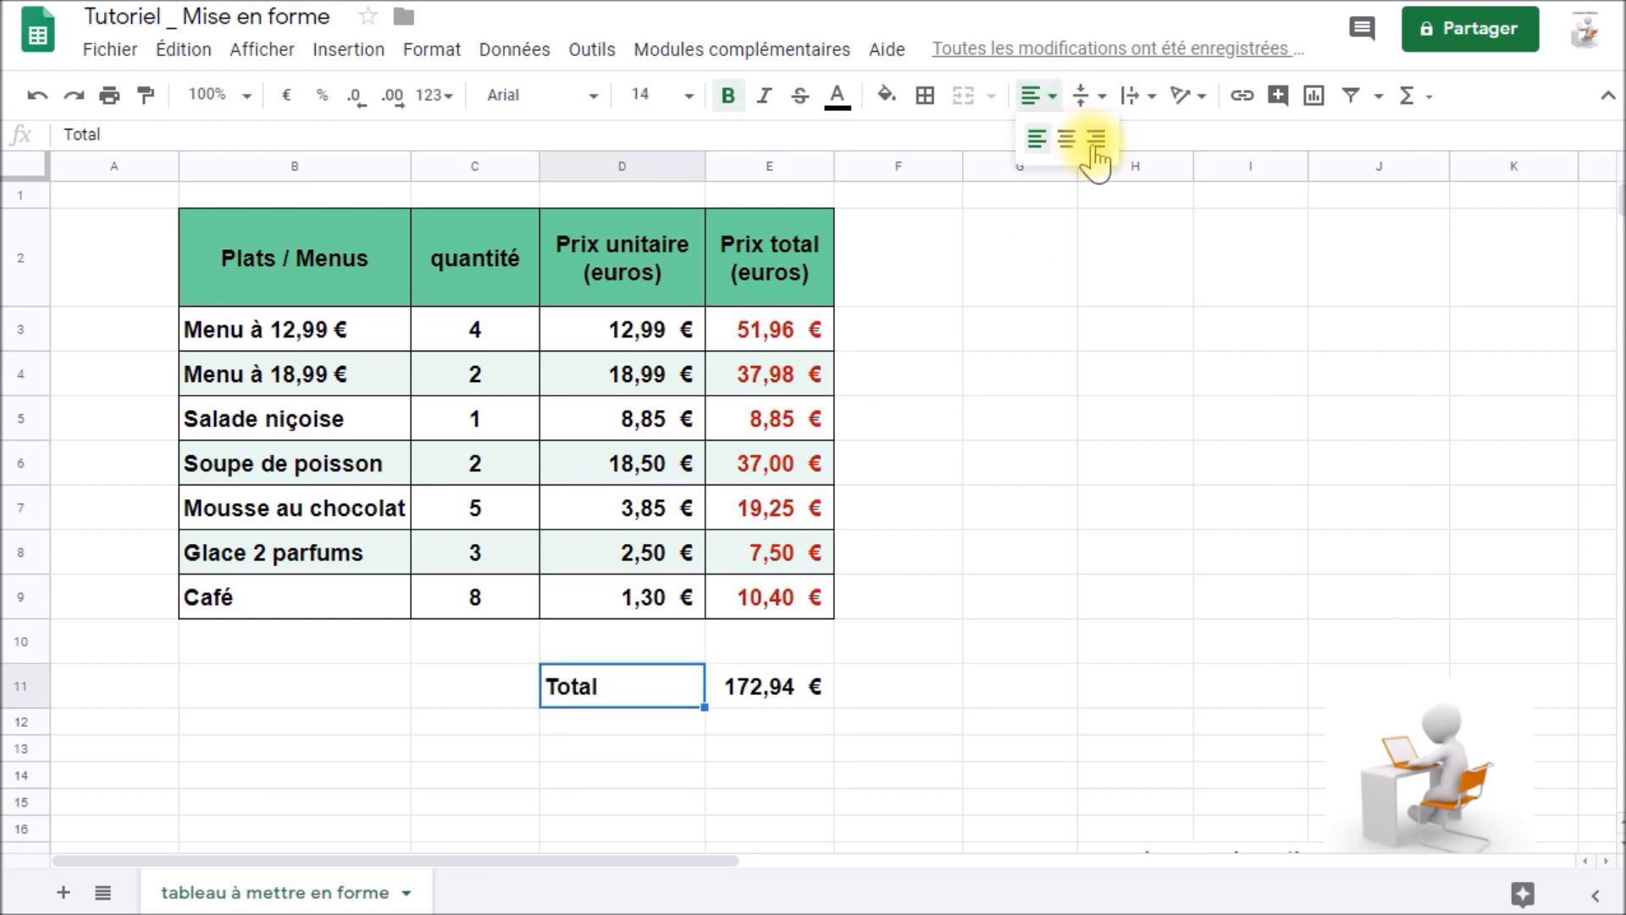
click(1093, 149)
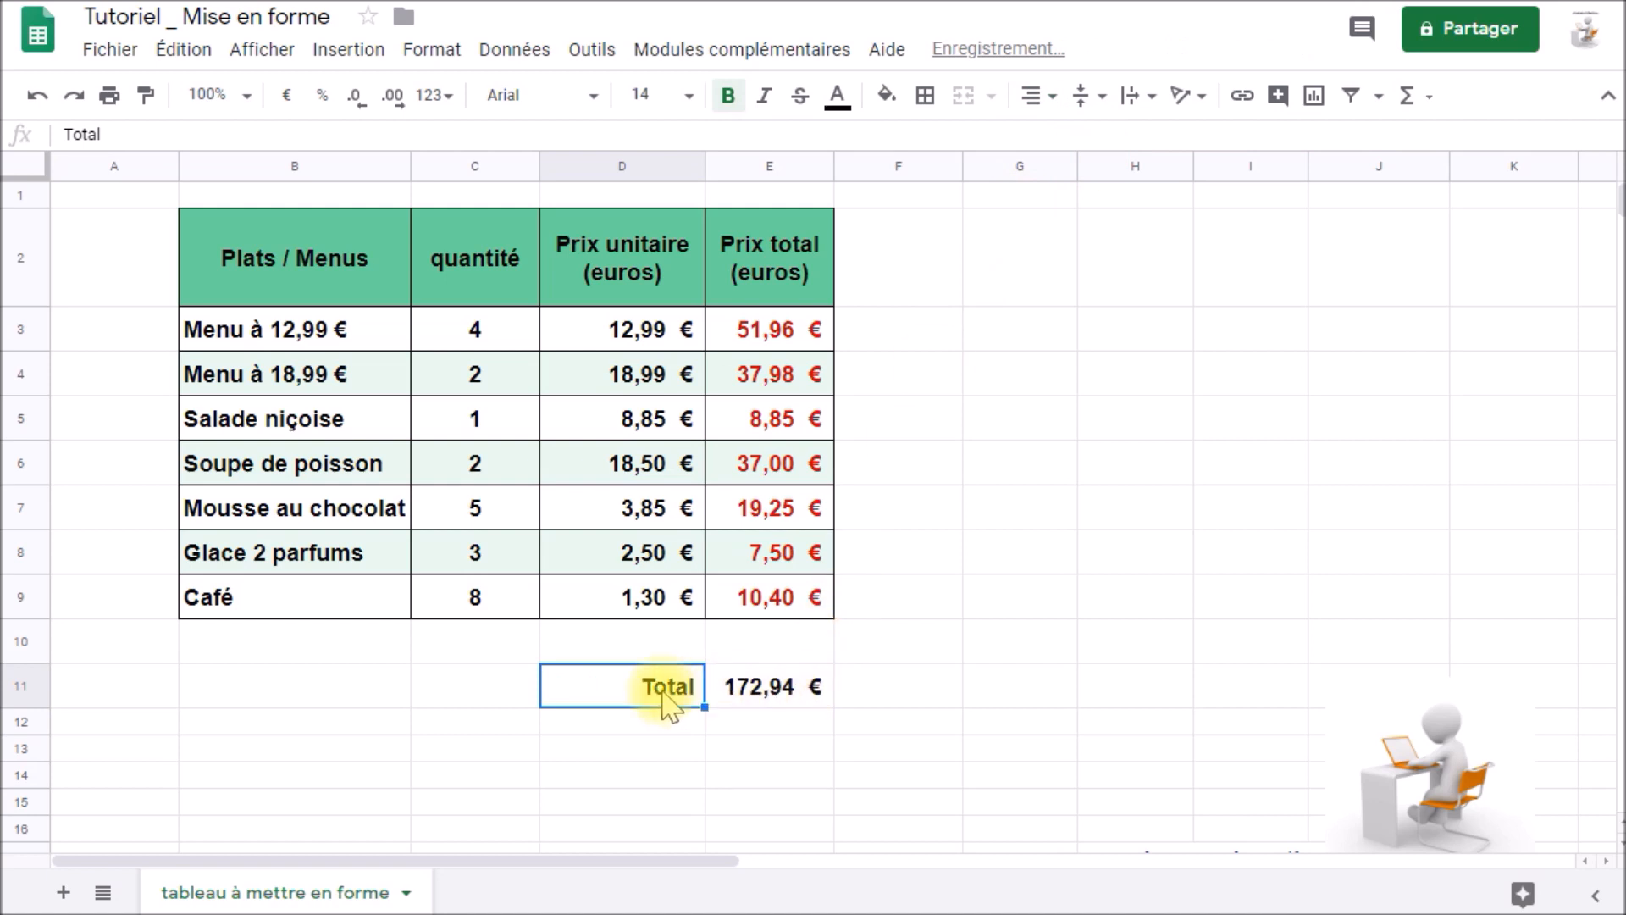
- Fill the total cells D11:E11 with a light blue-grey background and color their text red
drag(638, 700, 762, 711)
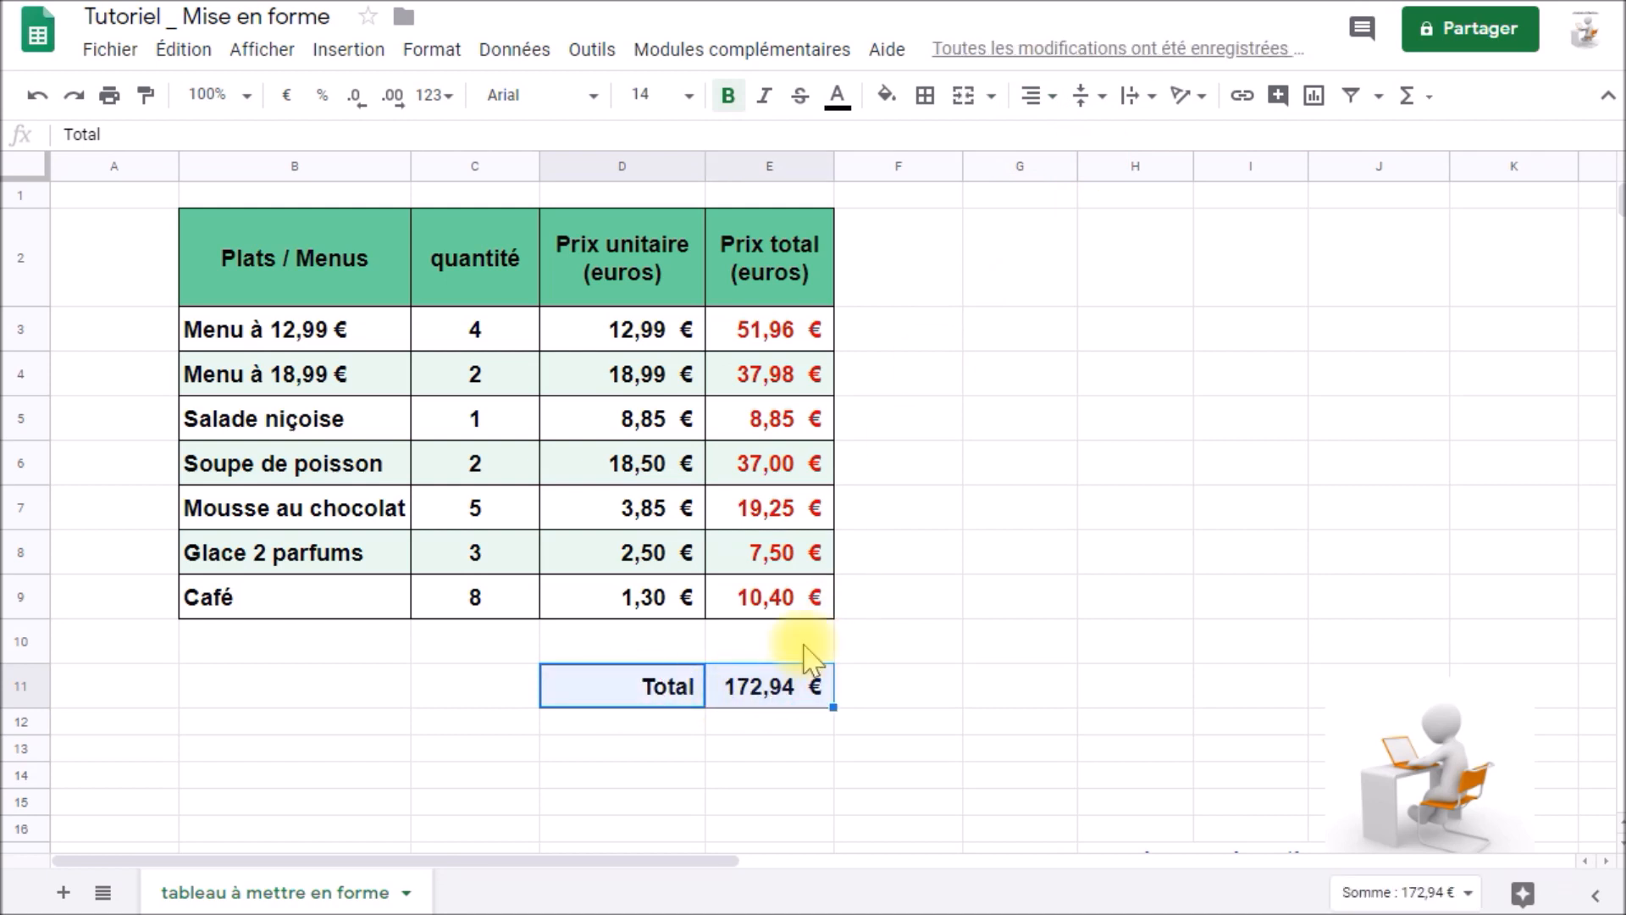
click(886, 94)
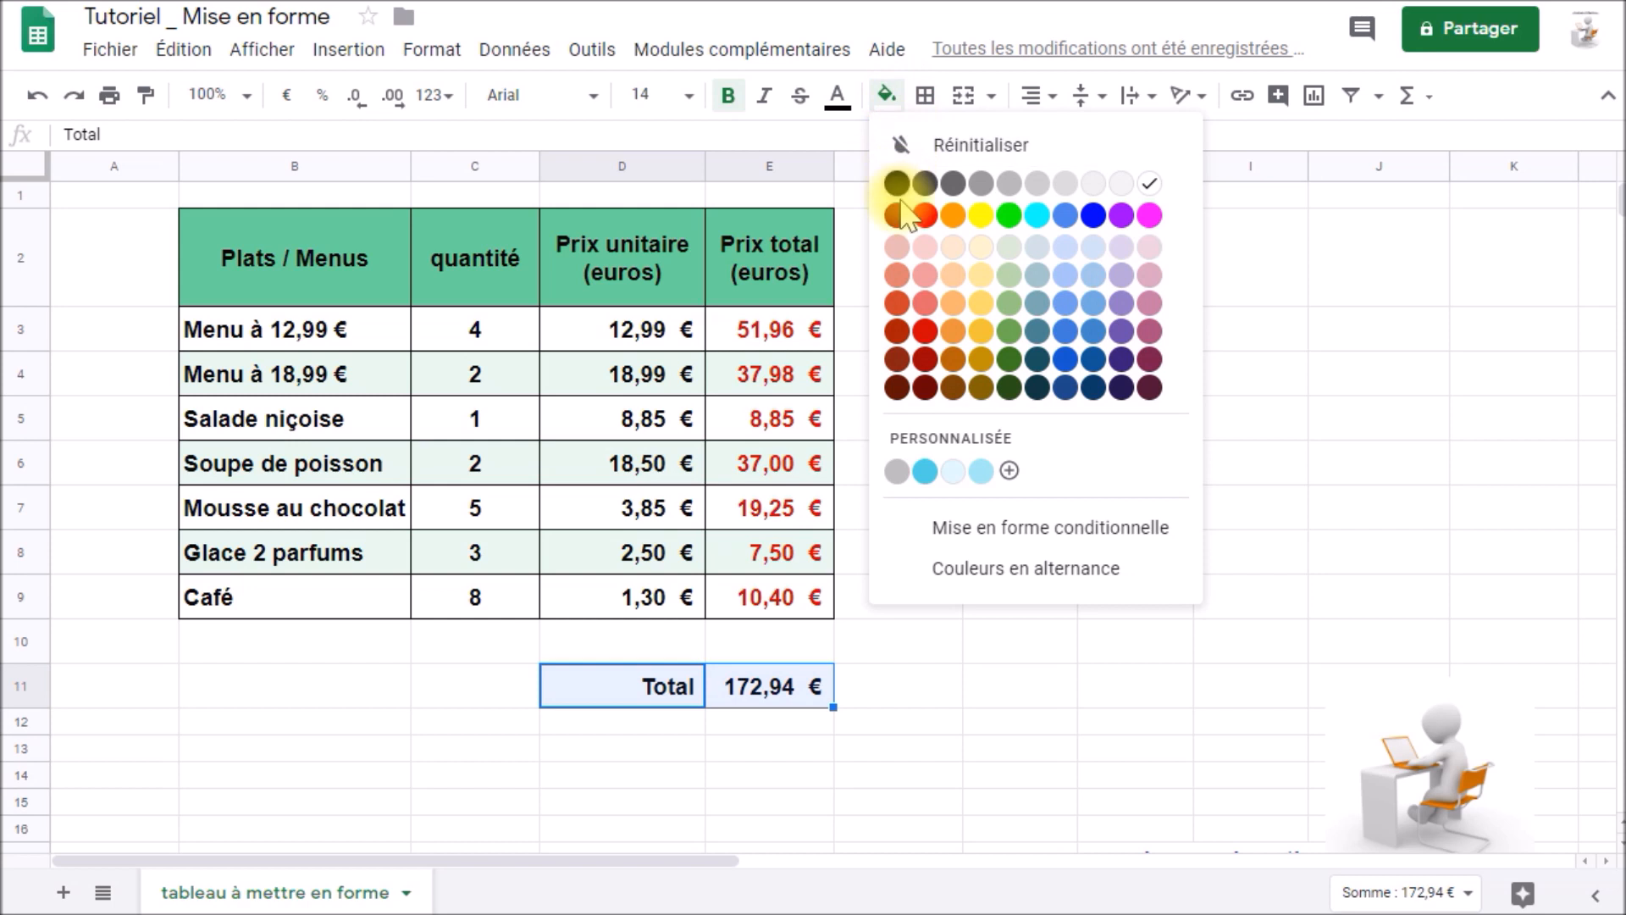
click(1036, 252)
click(940, 637)
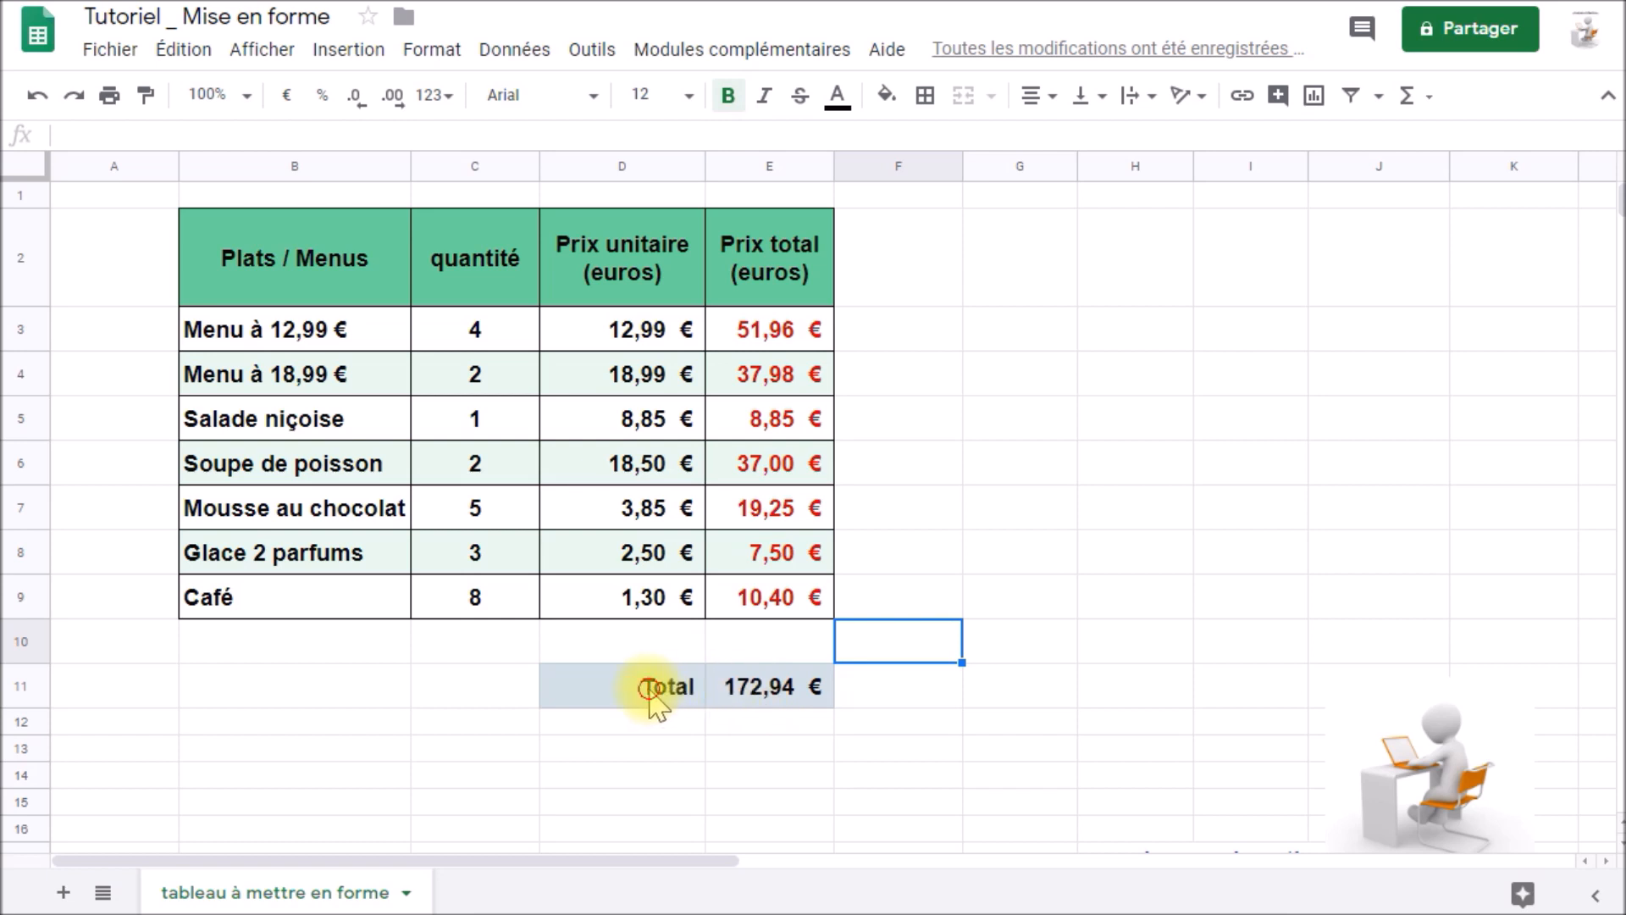
drag(653, 697, 749, 703)
click(841, 100)
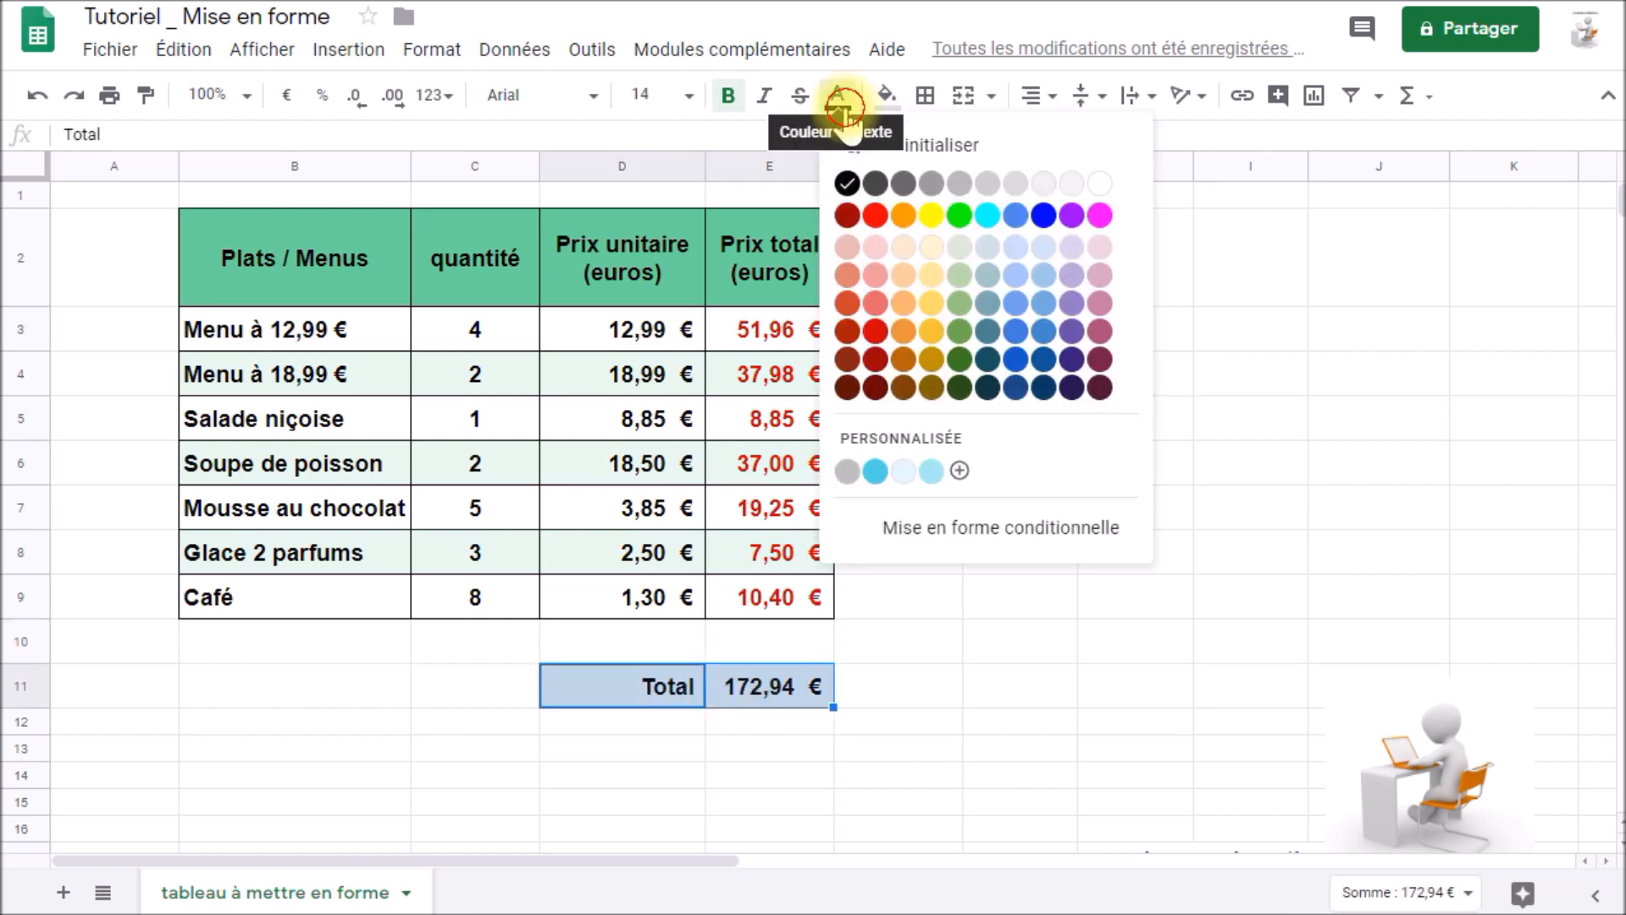
click(875, 215)
click(883, 646)
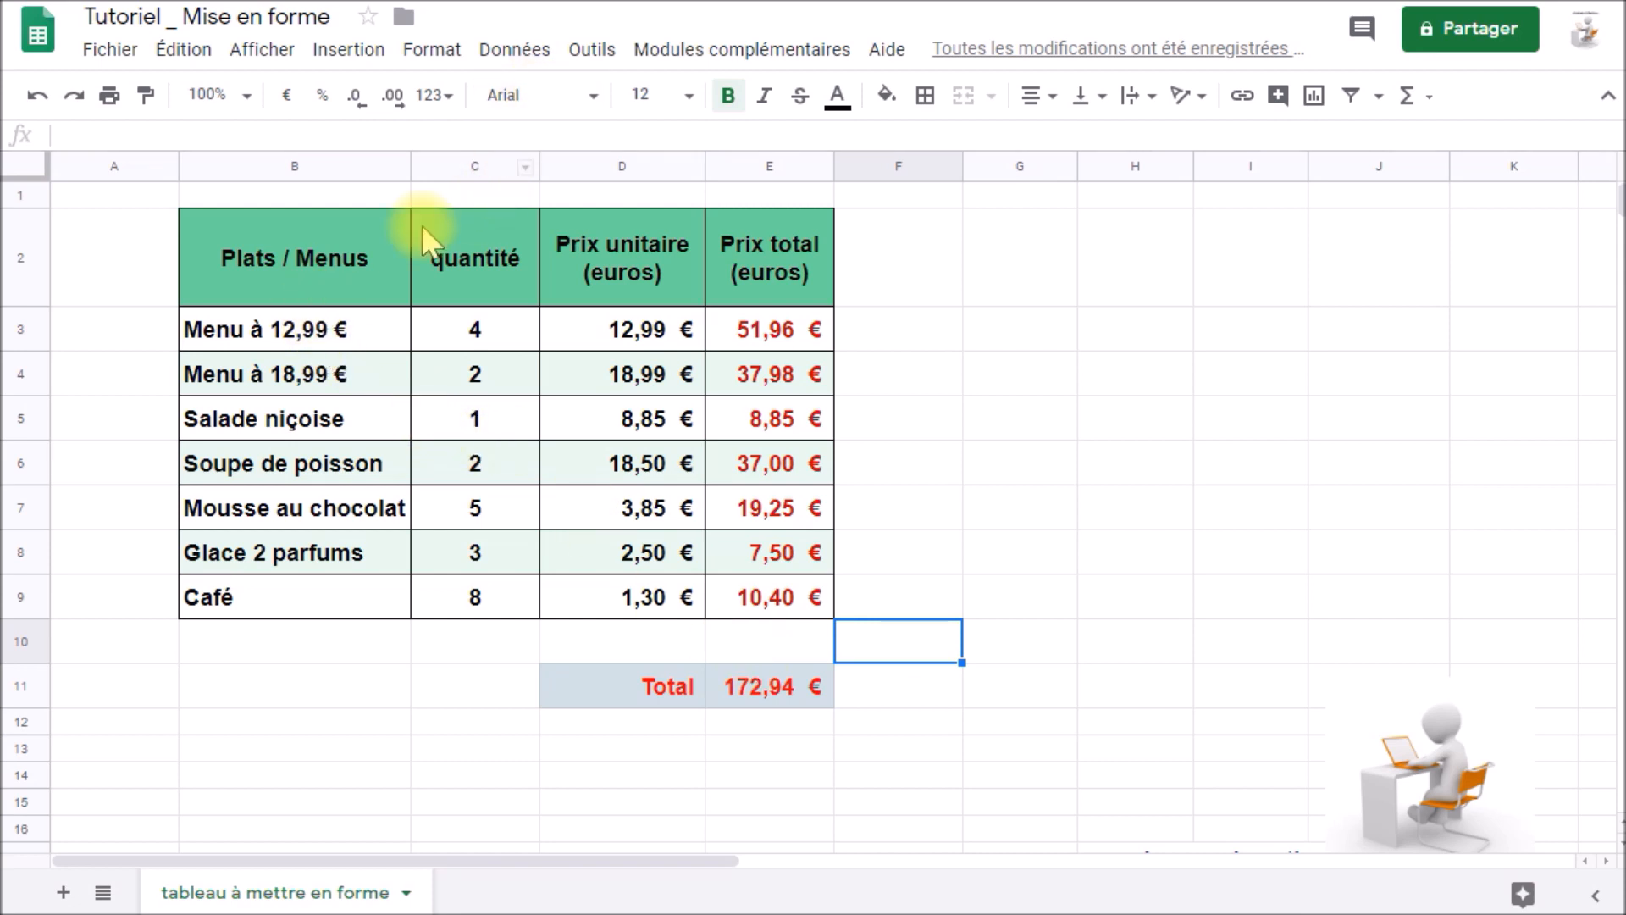
- Try the Calibri font on the dish and menu names in B3:B9, and undo the font change
drag(290, 326, 328, 597)
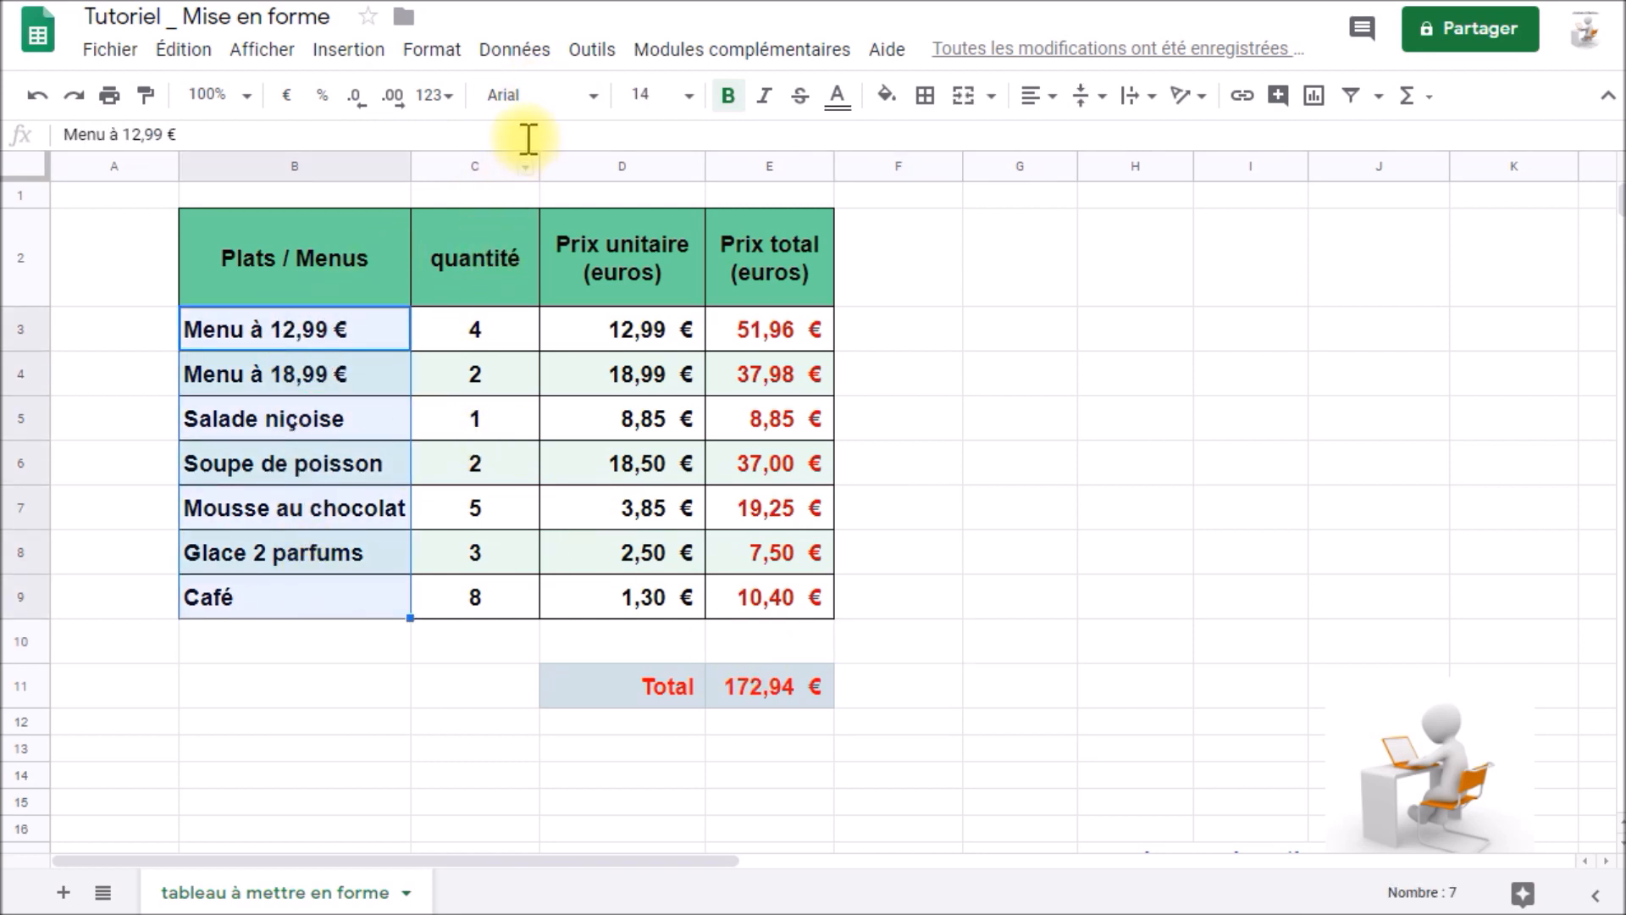
click(596, 98)
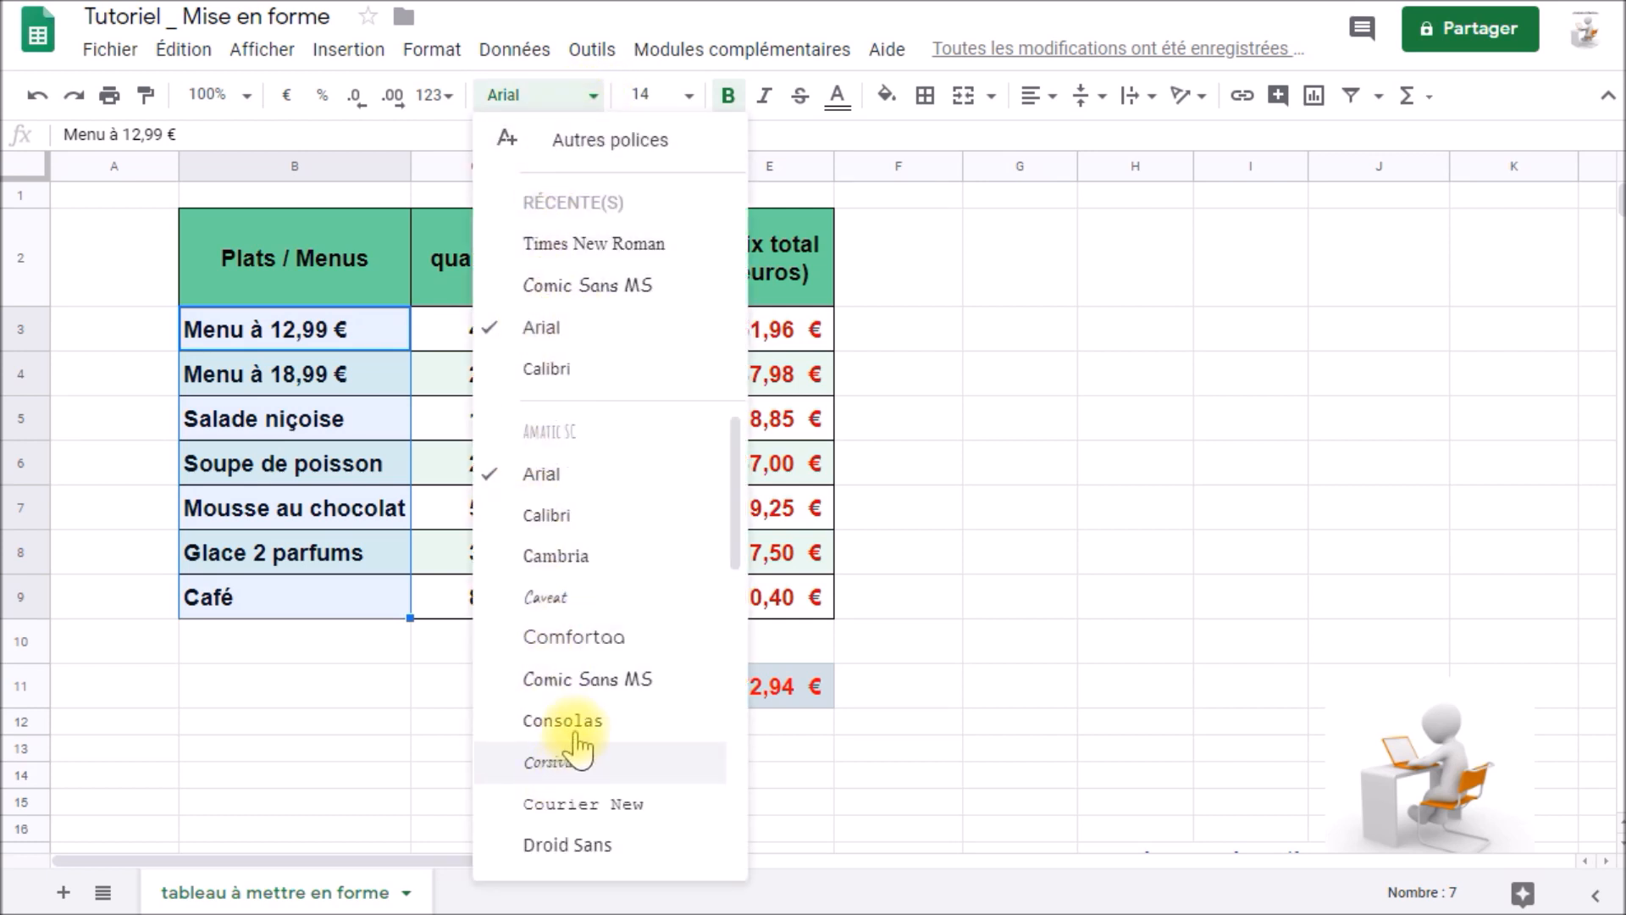
drag(739, 508, 714, 407)
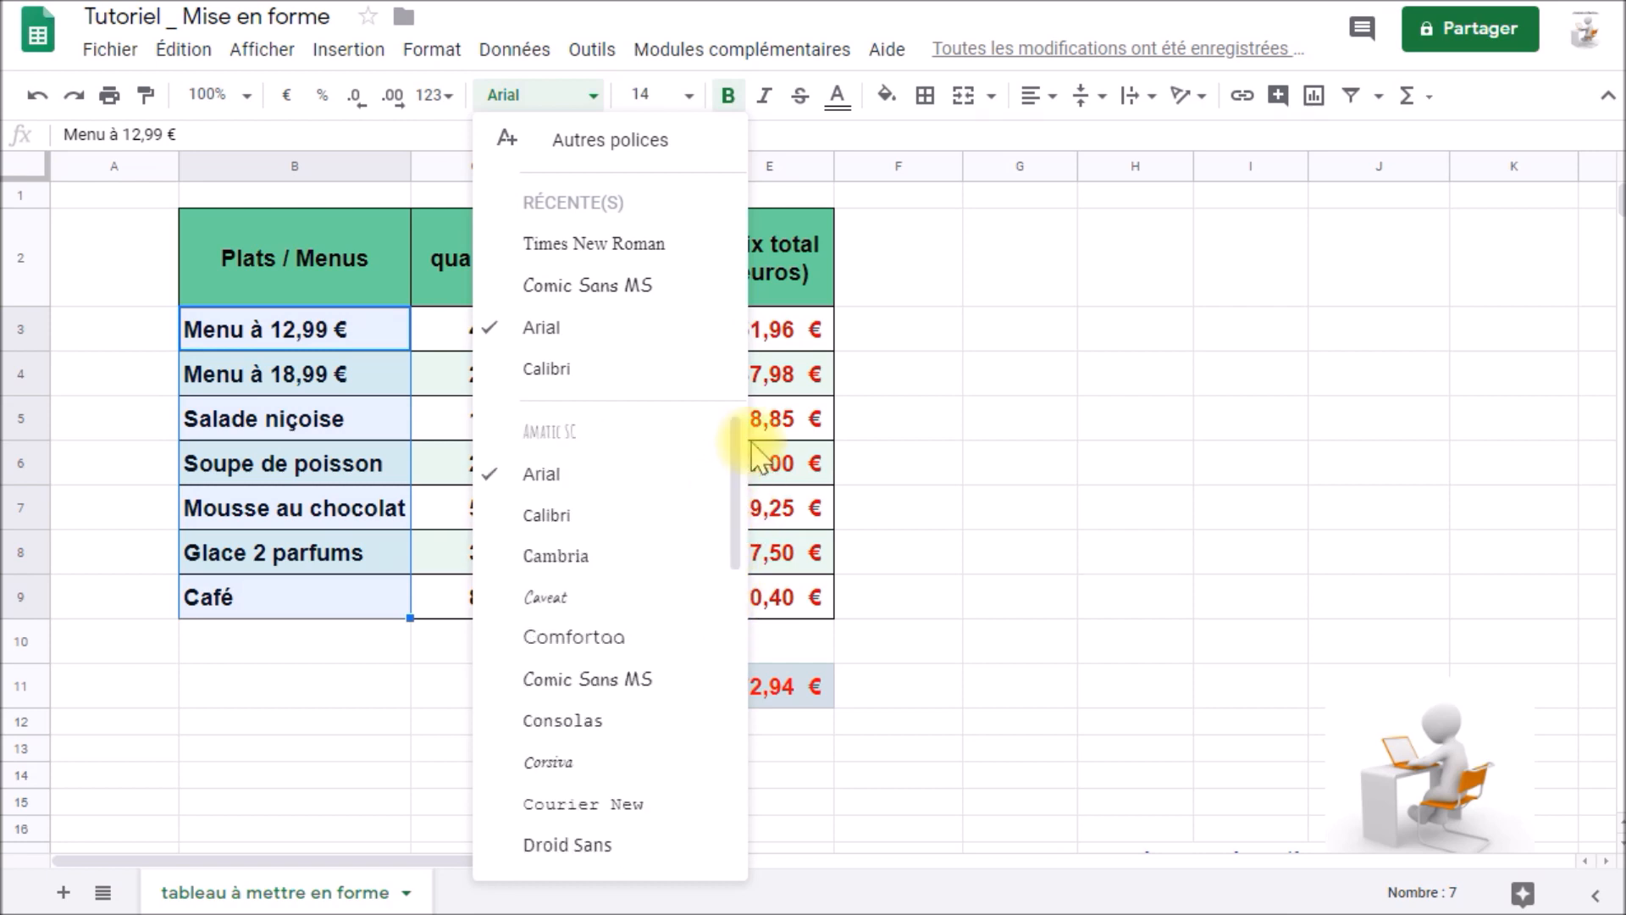
click(547, 370)
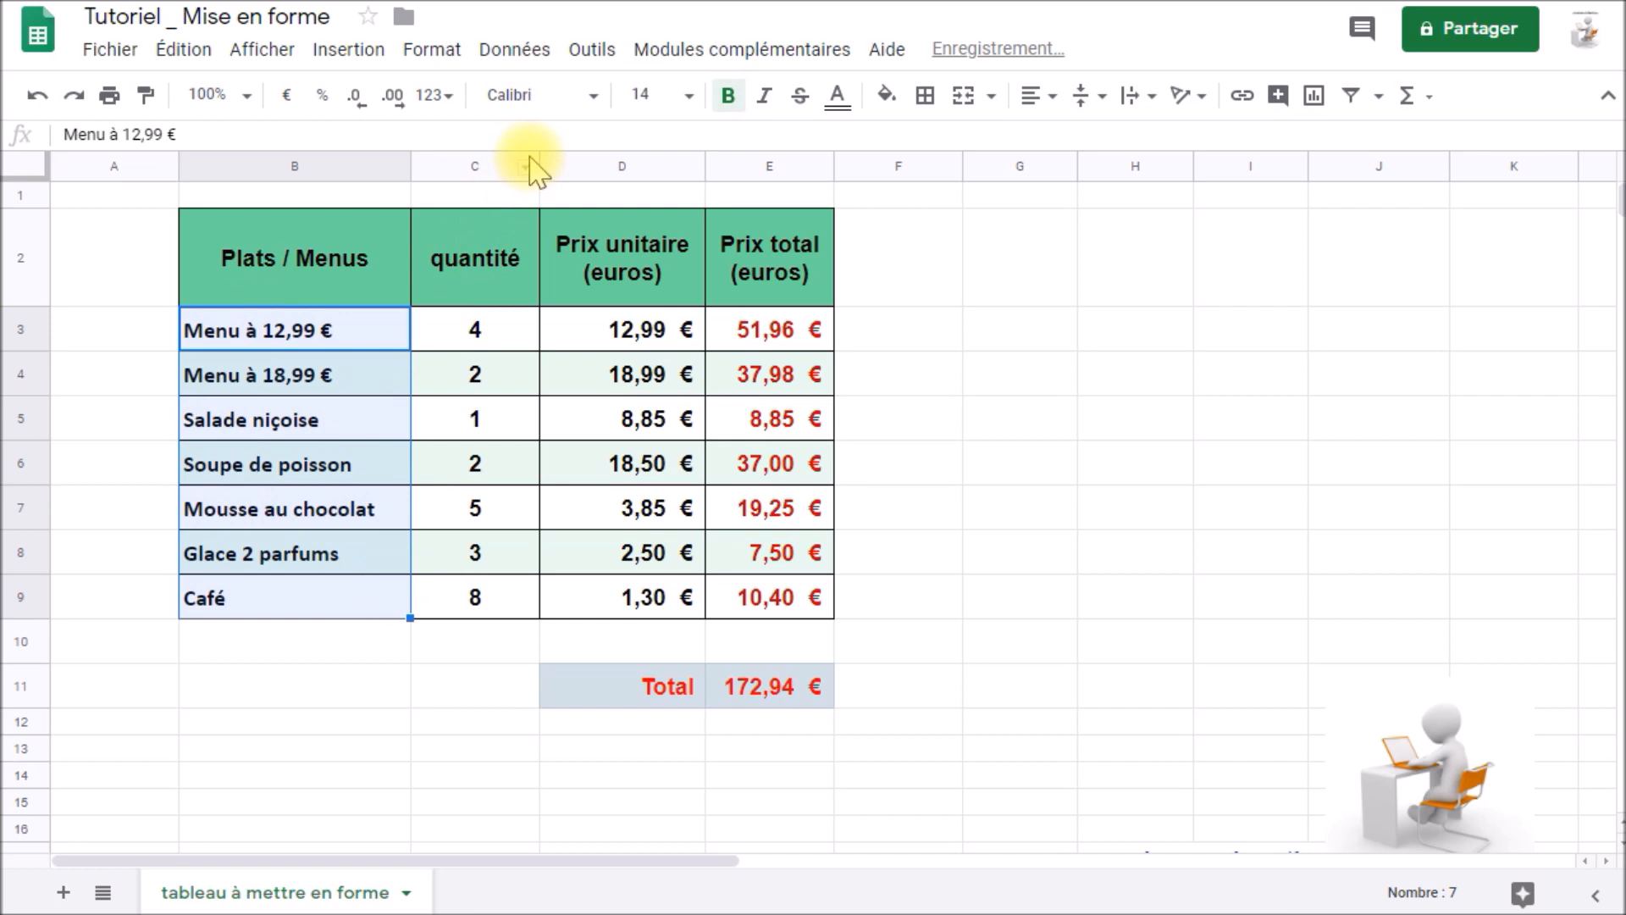
click(37, 96)
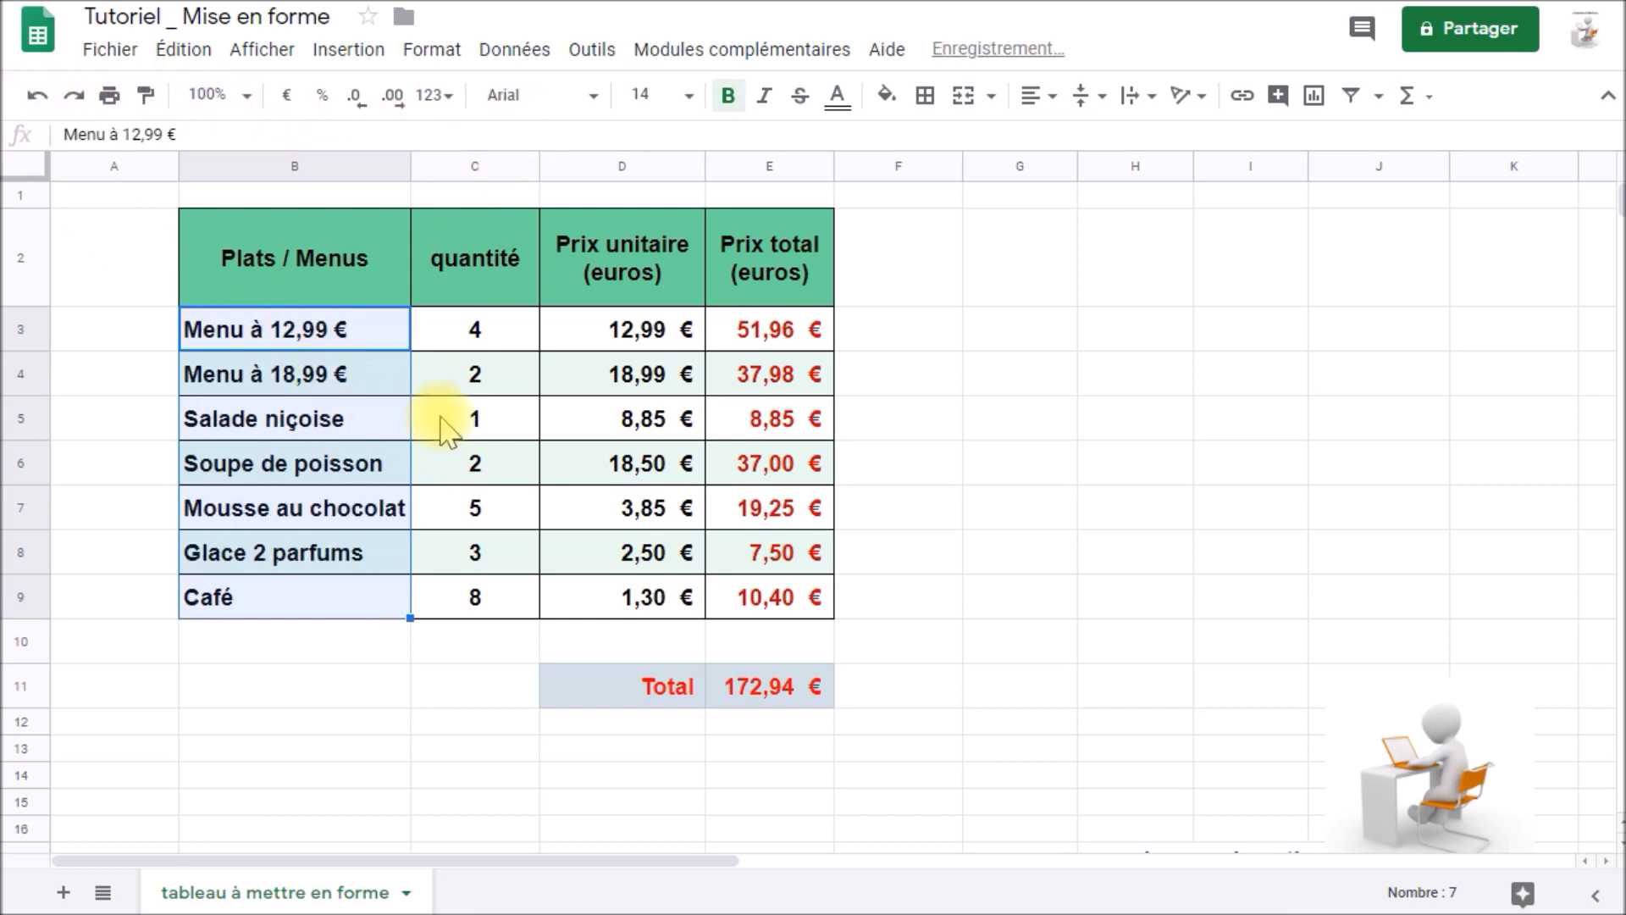